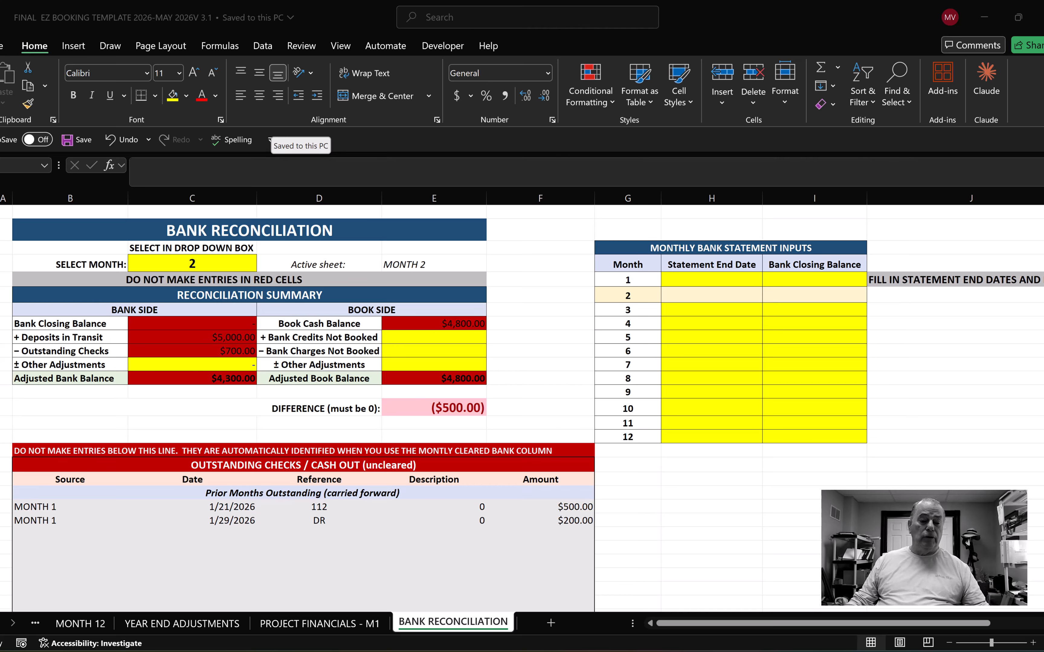
Examine the prior-month and current-month outstanding checks on the Bank Reconciliation sheet for month 2.
{"action": "left_click", "coordinate": [1, 623]}
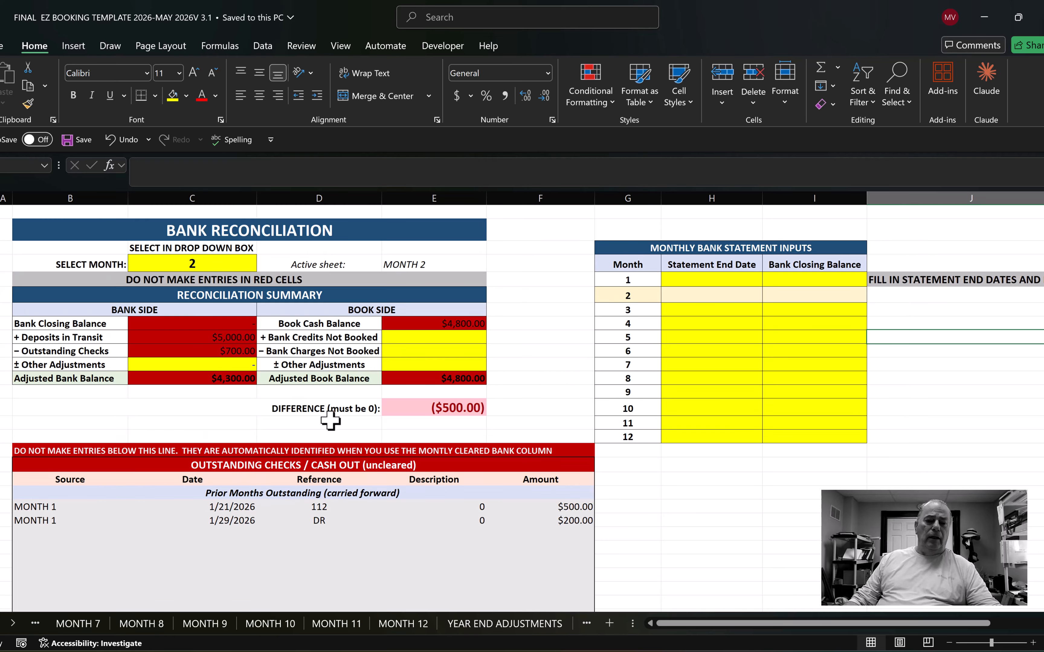
{"action": "scroll", "coordinate": [330, 421], "scroll_direction": "down", "scroll_amount": 1}
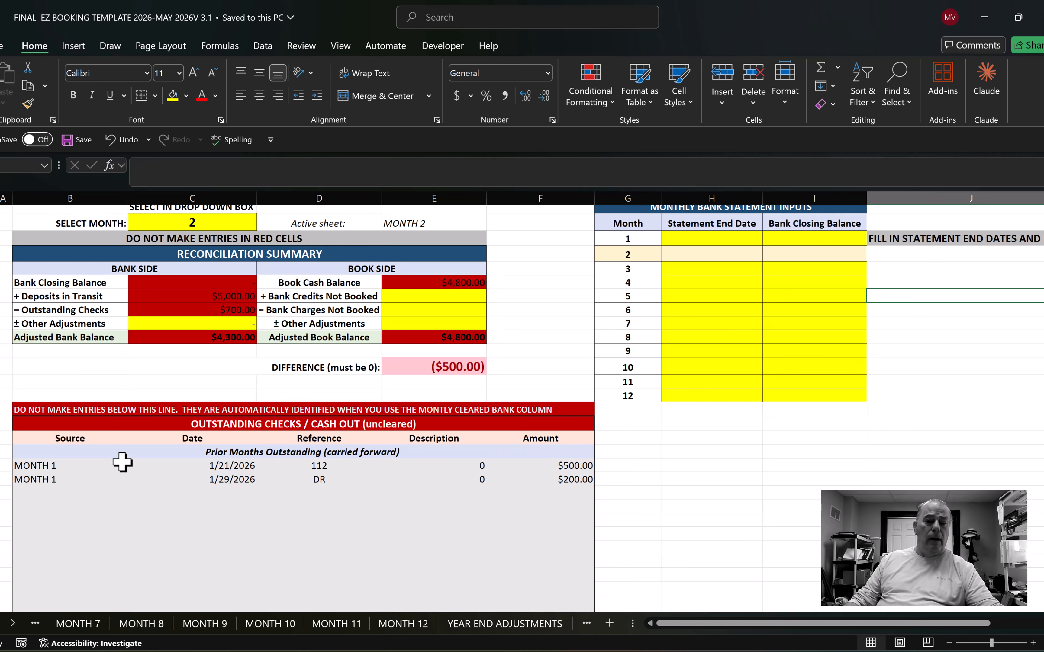
{"action": "scroll", "coordinate": [179, 474], "scroll_direction": "down", "scroll_amount": 10}
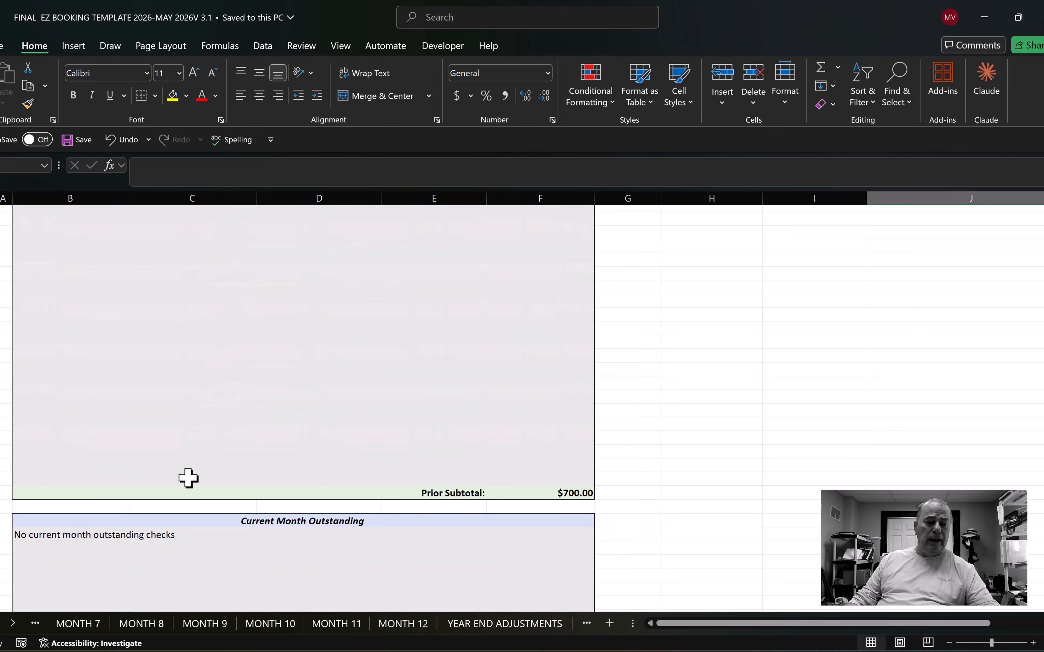
{"action": "scroll", "coordinate": [189, 478], "scroll_direction": "up", "scroll_amount": 5}
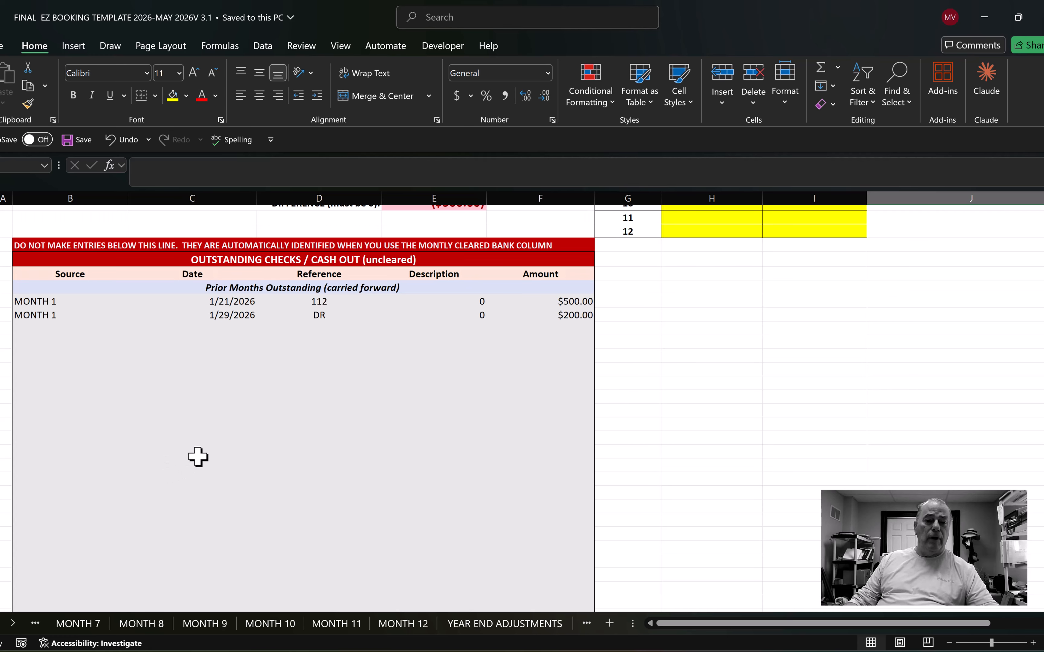
{"action": "scroll", "coordinate": [203, 466], "scroll_direction": "down", "scroll_amount": 5}
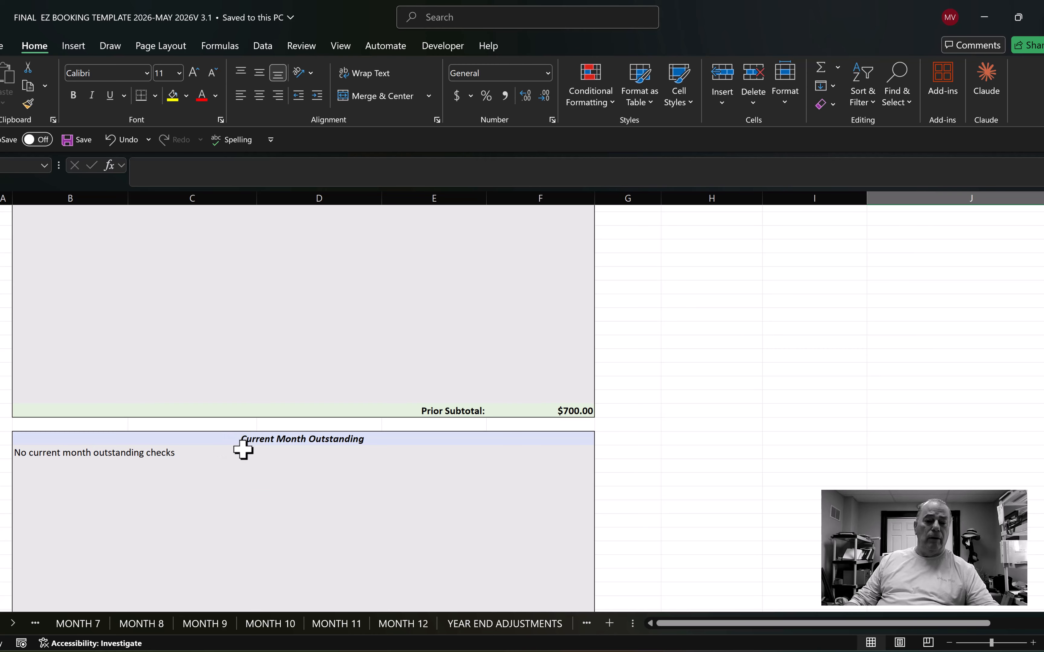
{"action": "scroll", "coordinate": [233, 453], "scroll_direction": "down", "scroll_amount": 2}
{"action": "scroll", "coordinate": [259, 441], "scroll_direction": "down", "scroll_amount": 5}
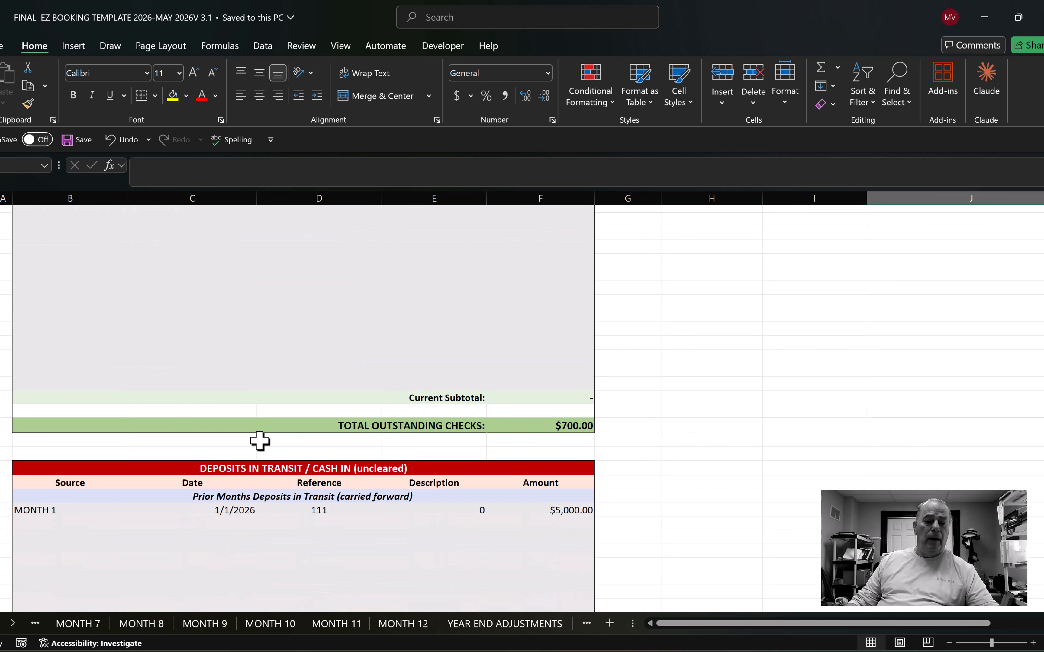
Examine the prior-month and current-month deposits in transit, returning to the reconciliation summary.
{"action": "scroll", "coordinate": [260, 441], "scroll_direction": "down", "scroll_amount": 2}
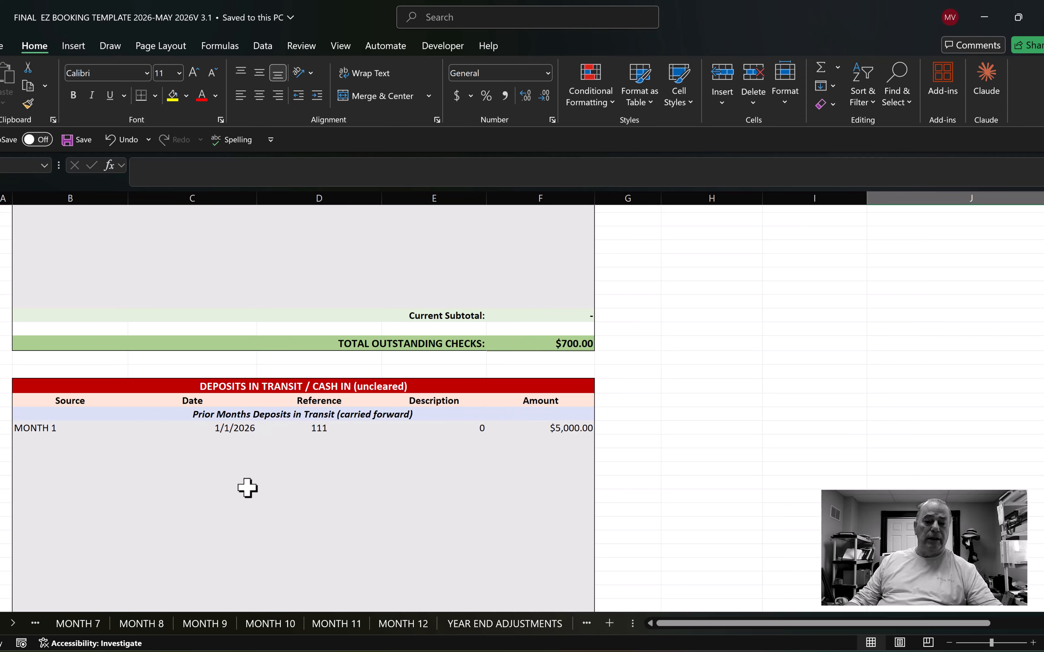
{"action": "scroll", "coordinate": [283, 481], "scroll_direction": "down", "scroll_amount": 2}
{"action": "scroll", "coordinate": [283, 481], "scroll_direction": "down", "scroll_amount": 8}
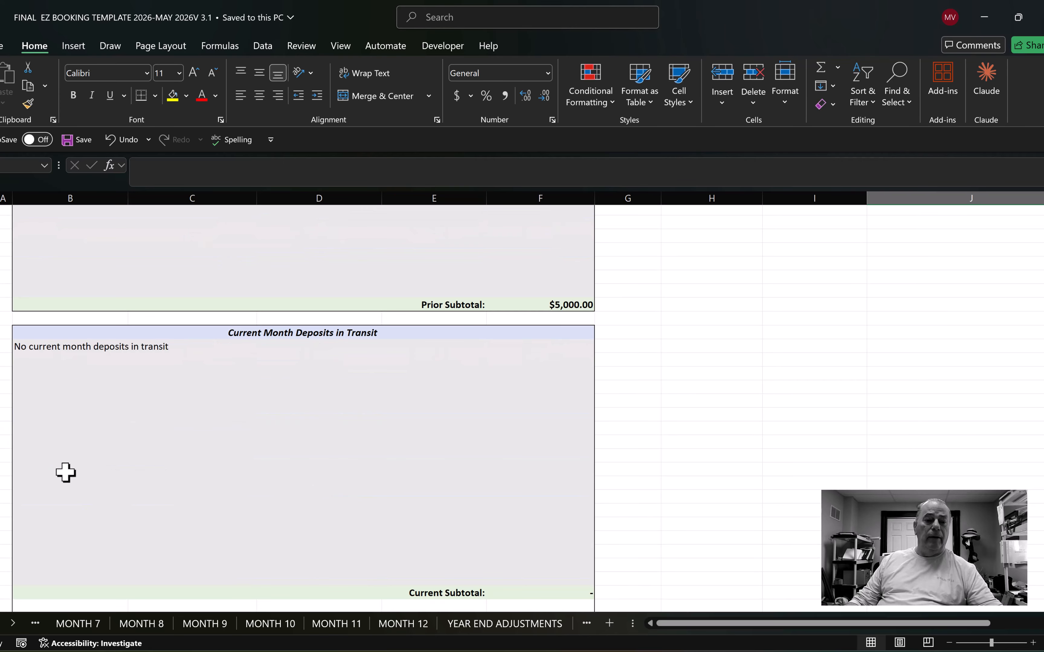
{"action": "scroll", "coordinate": [114, 402], "scroll_direction": "down", "scroll_amount": 3}
{"action": "scroll", "coordinate": [293, 434], "scroll_direction": "up", "scroll_amount": 10}
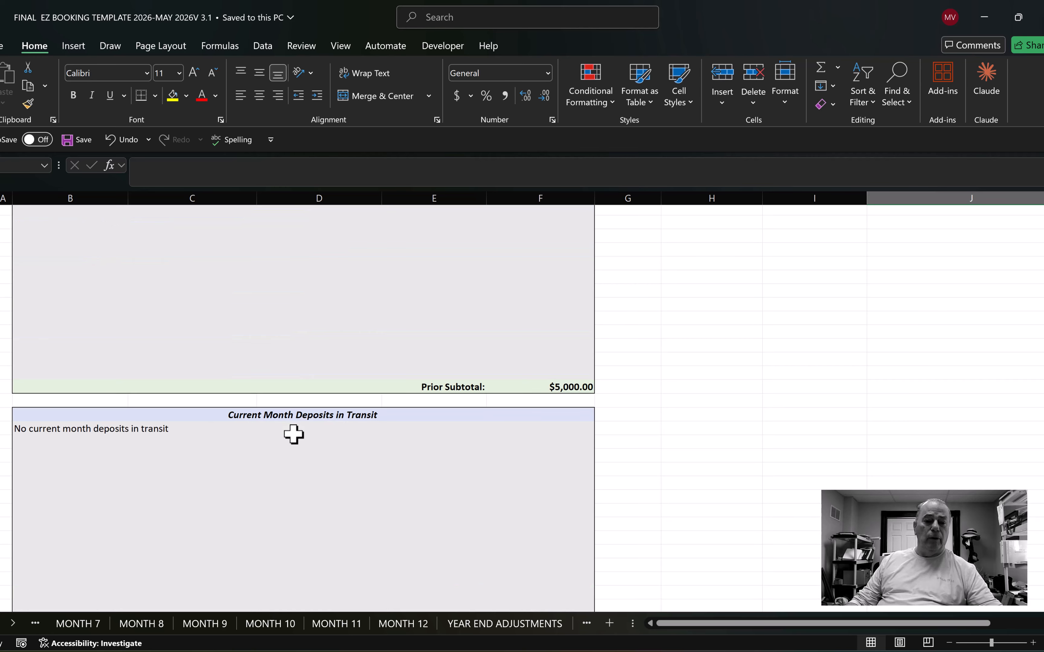
{"action": "scroll", "coordinate": [293, 436], "scroll_direction": "up", "scroll_amount": 12}
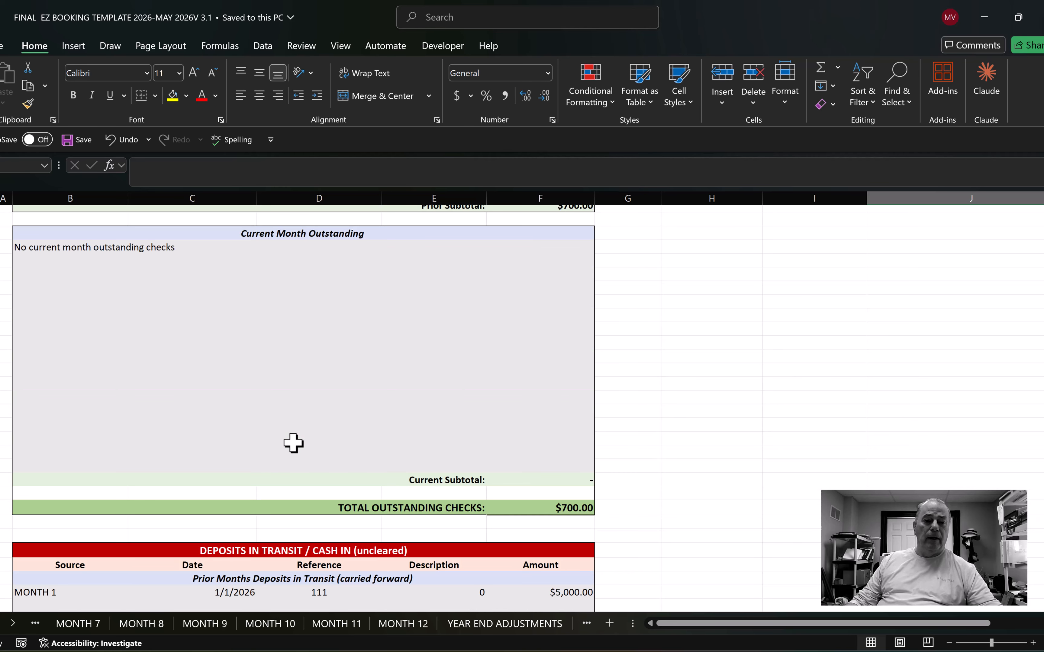
{"action": "scroll", "coordinate": [291, 444], "scroll_direction": "up", "scroll_amount": 8}
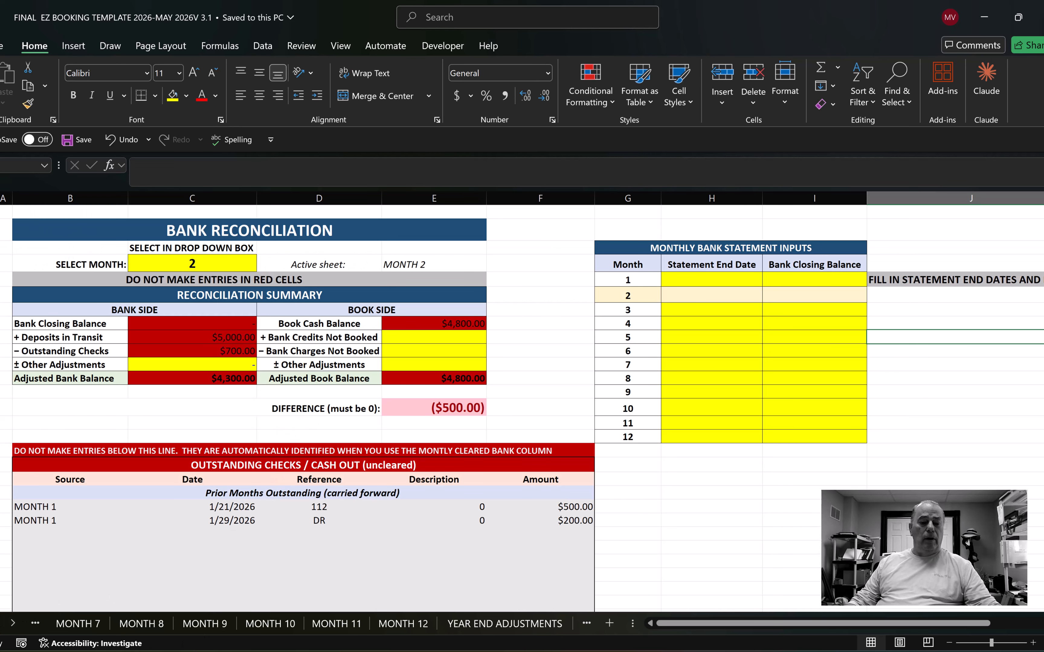
On the MONTH 1 sheet, mark entries 111 and 112 as CLEARED BANK in the Cleared Bank column.
{"action": "left_click", "coordinate": [1, 623]}
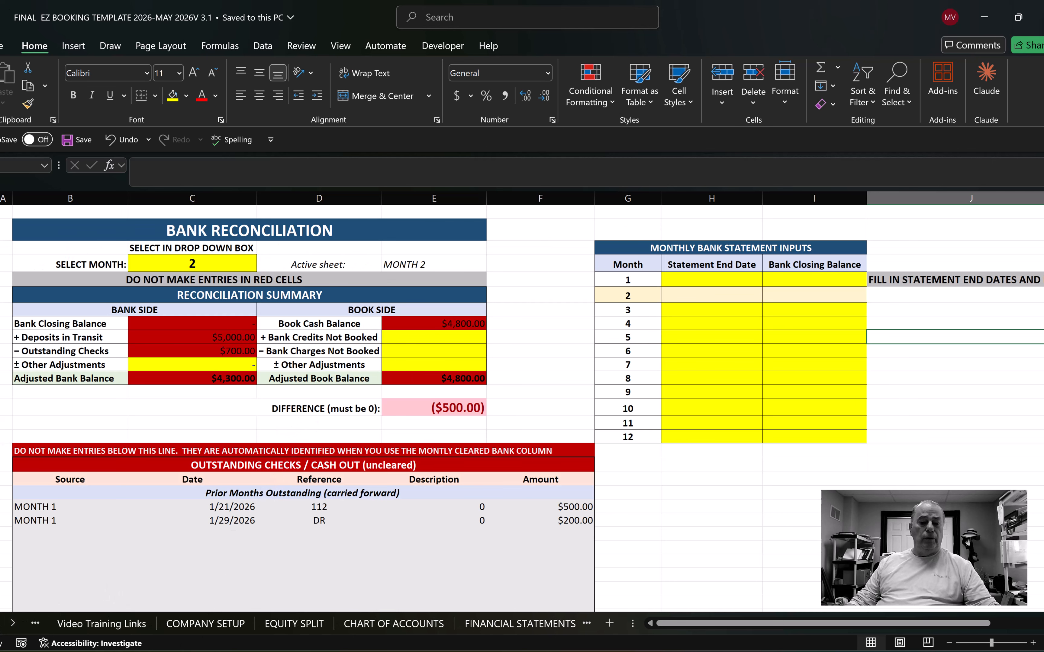
{"action": "left_click", "coordinate": [13, 625]}
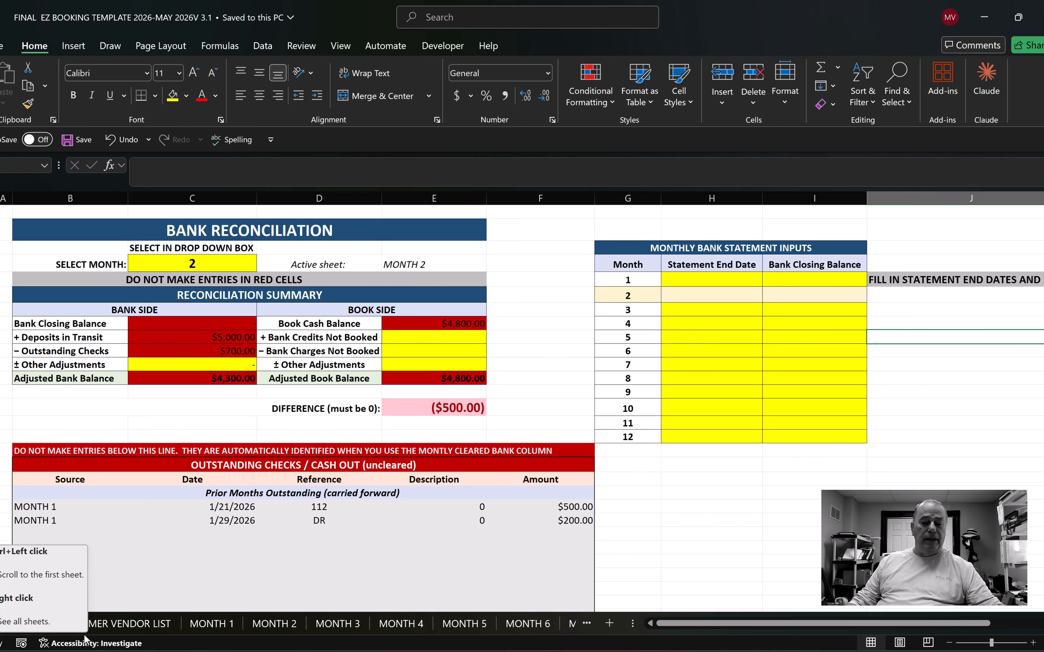
{"action": "left_click", "coordinate": [211, 625]}
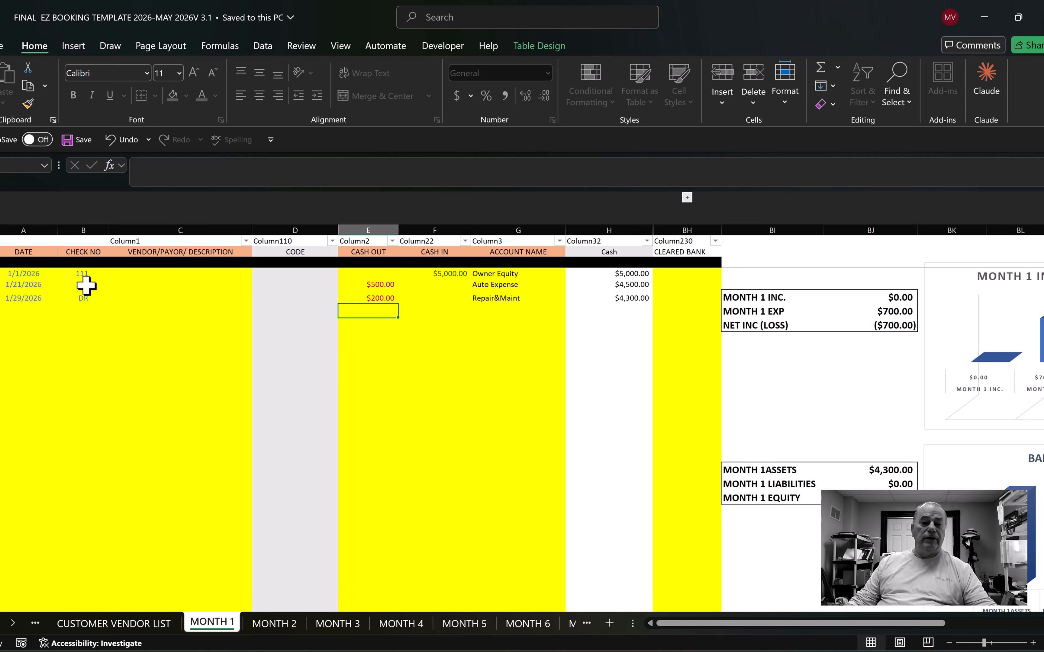
{"action": "left_click", "coordinate": [681, 276]}
{"action": "type", "text": "CLEARED BANK"}
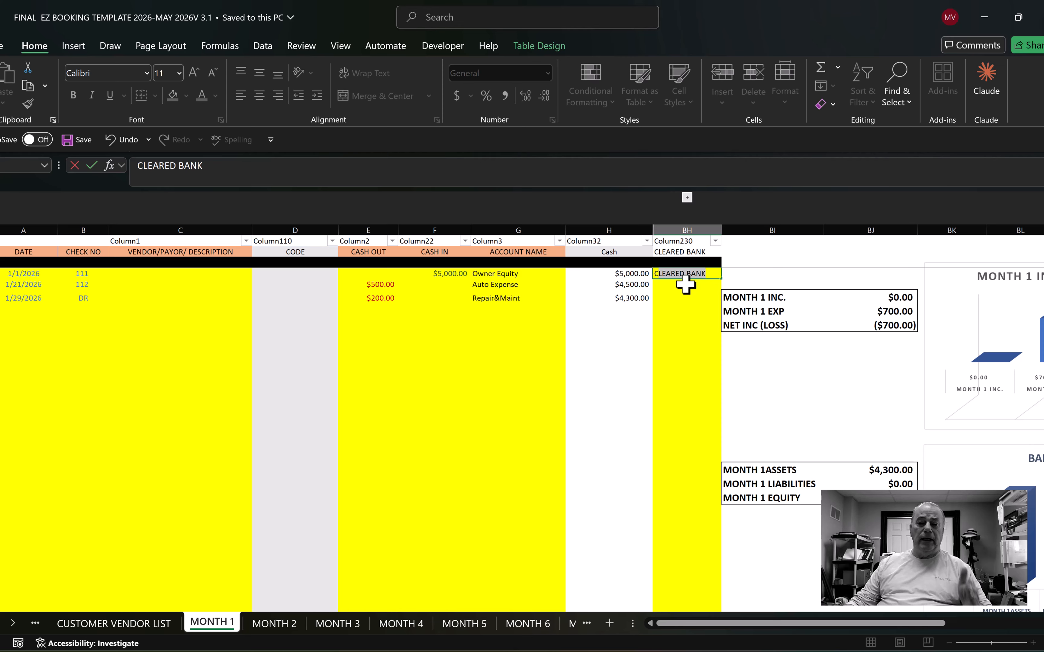
{"action": "key", "text": "Return"}
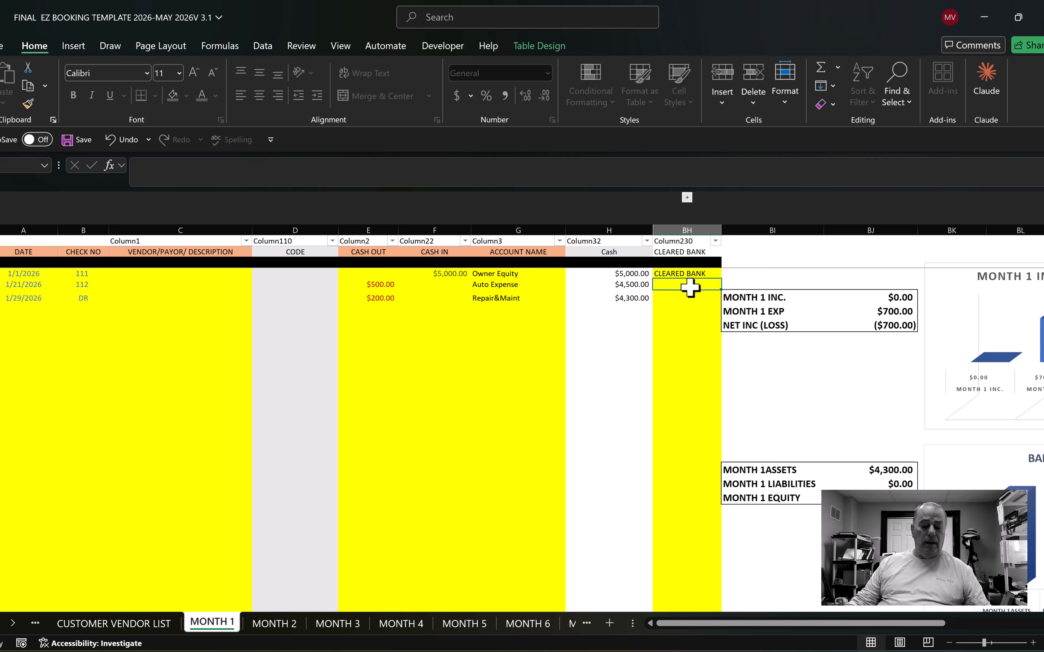
{"action": "type", "text": "CLEARED BANK"}
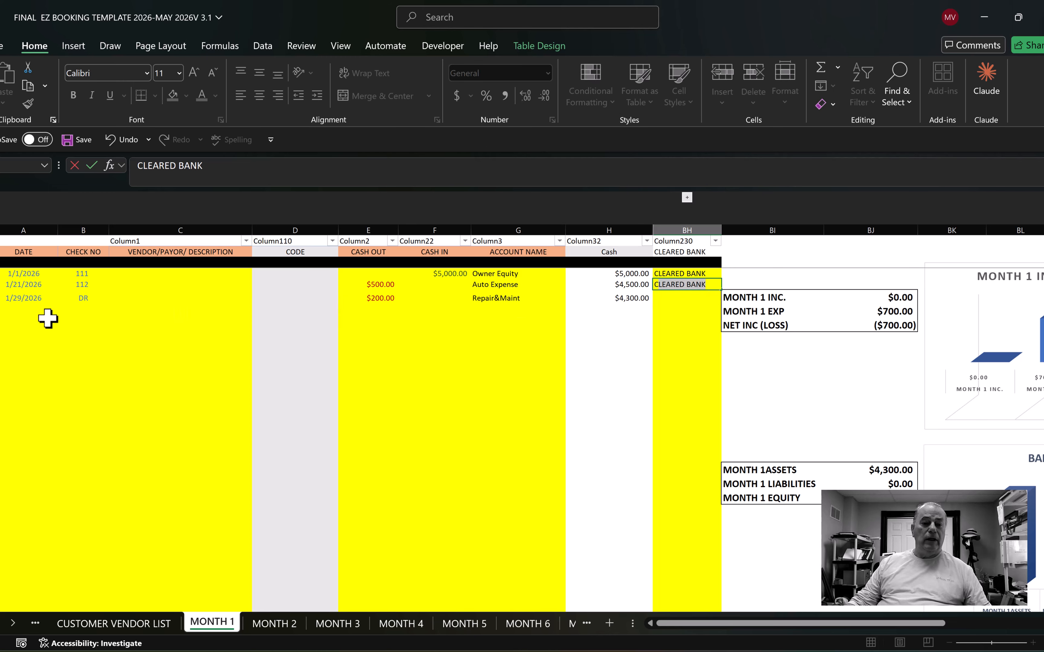
{"action": "left_click", "coordinate": [689, 297]}
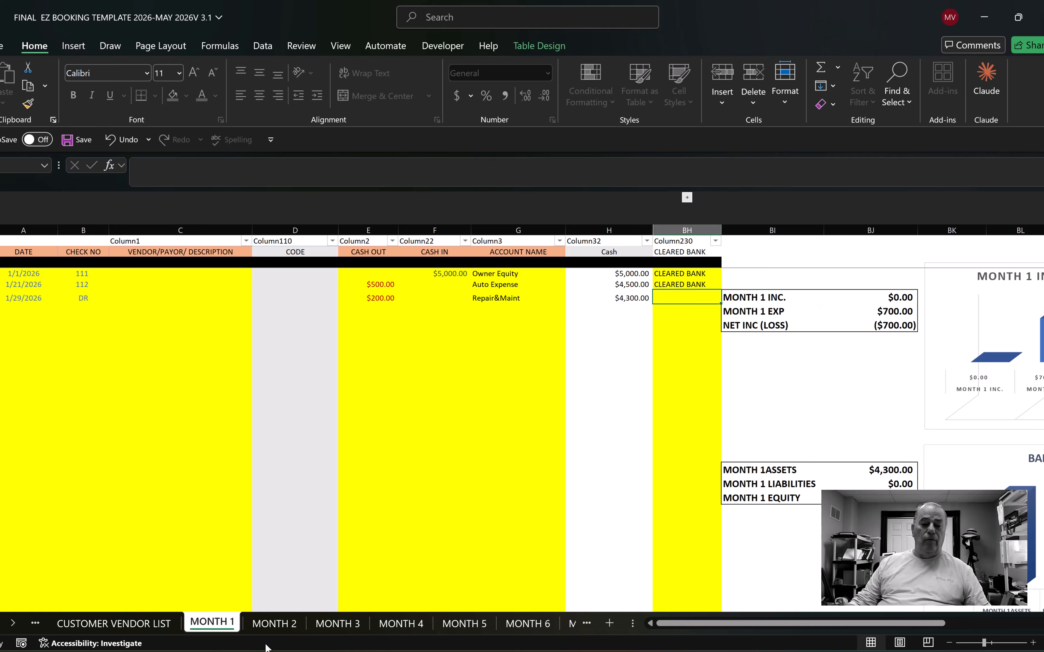
Review the cleared status of the MONTH 2 transactions and return to the Bank Reconciliation sheet.
{"action": "left_click", "coordinate": [275, 624]}
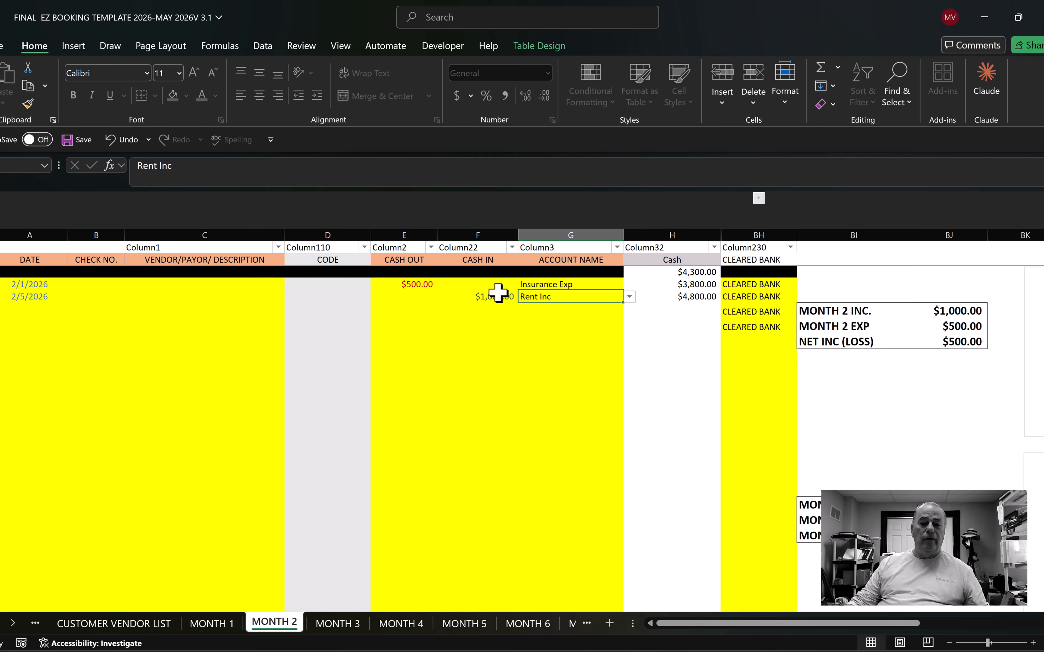
{"action": "left_click", "coordinate": [13, 624]}
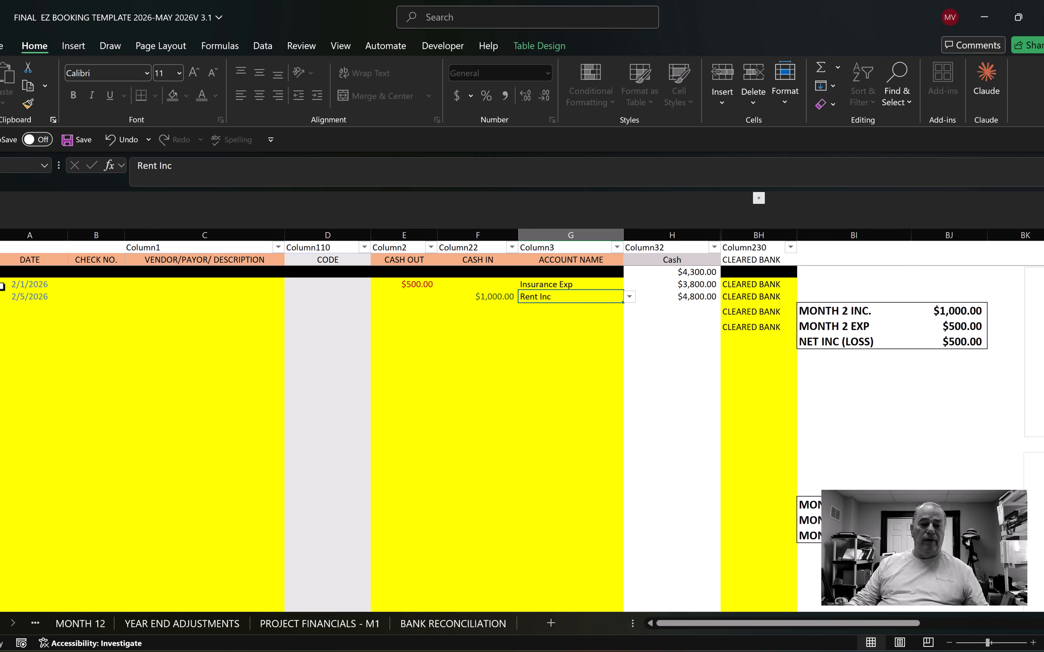
{"action": "left_click", "coordinate": [462, 627]}
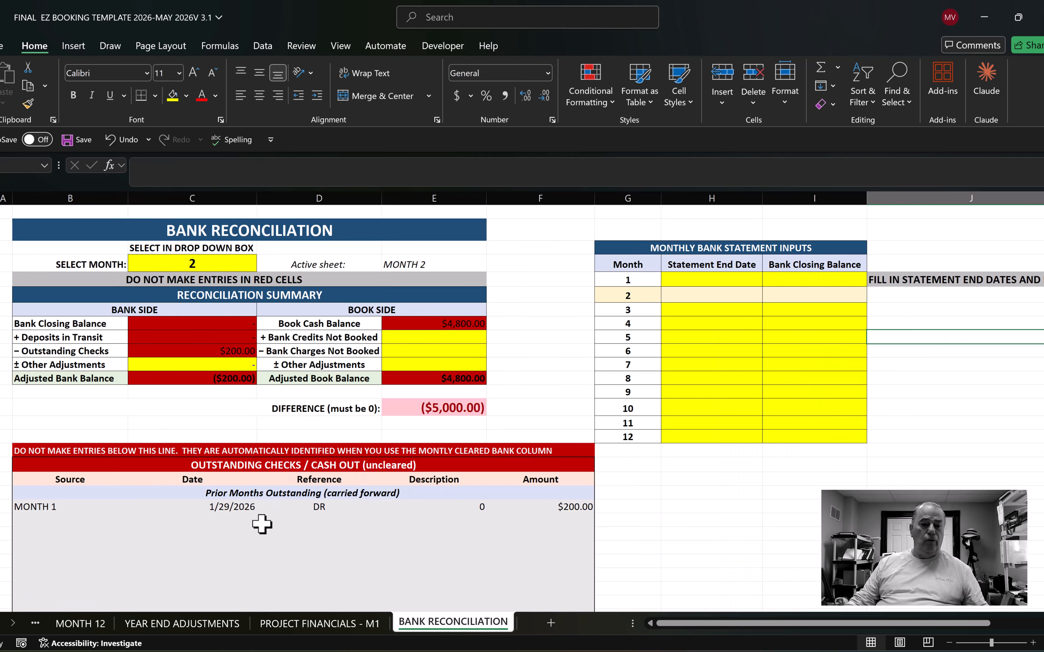
Compare the carried-forward and current-month outstanding checks with the updated reconciliation summary.
{"action": "scroll", "coordinate": [264, 527], "scroll_direction": "down", "scroll_amount": 6}
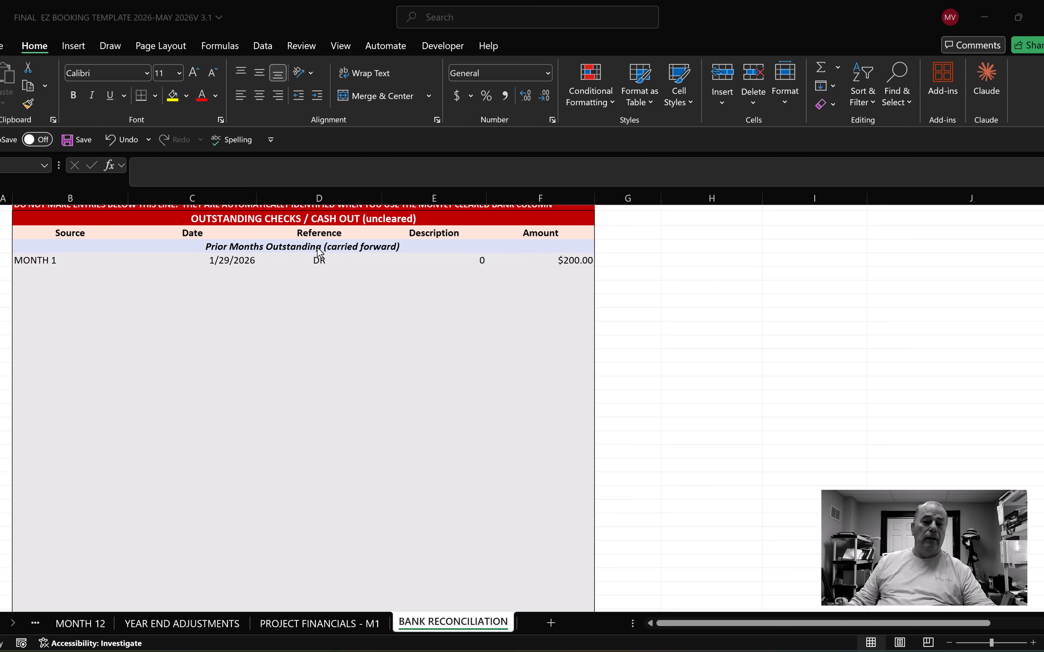
{"action": "scroll", "coordinate": [319, 252], "scroll_direction": "up", "scroll_amount": 1}
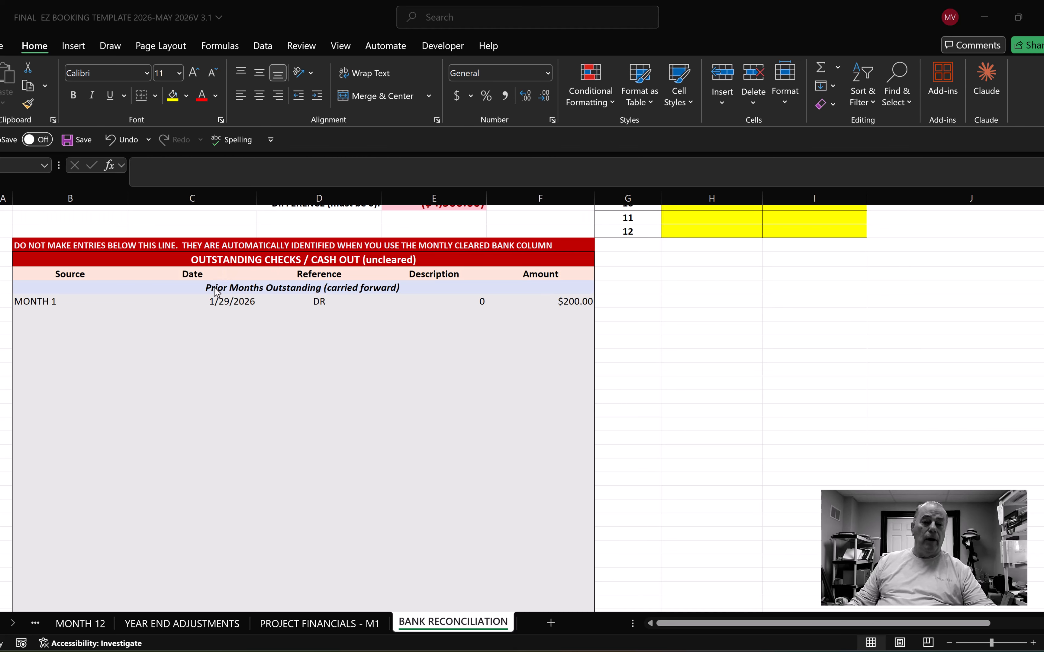
{"action": "scroll", "coordinate": [216, 292], "scroll_direction": "down", "scroll_amount": 8}
{"action": "scroll", "coordinate": [258, 304], "scroll_direction": "down", "scroll_amount": 1}
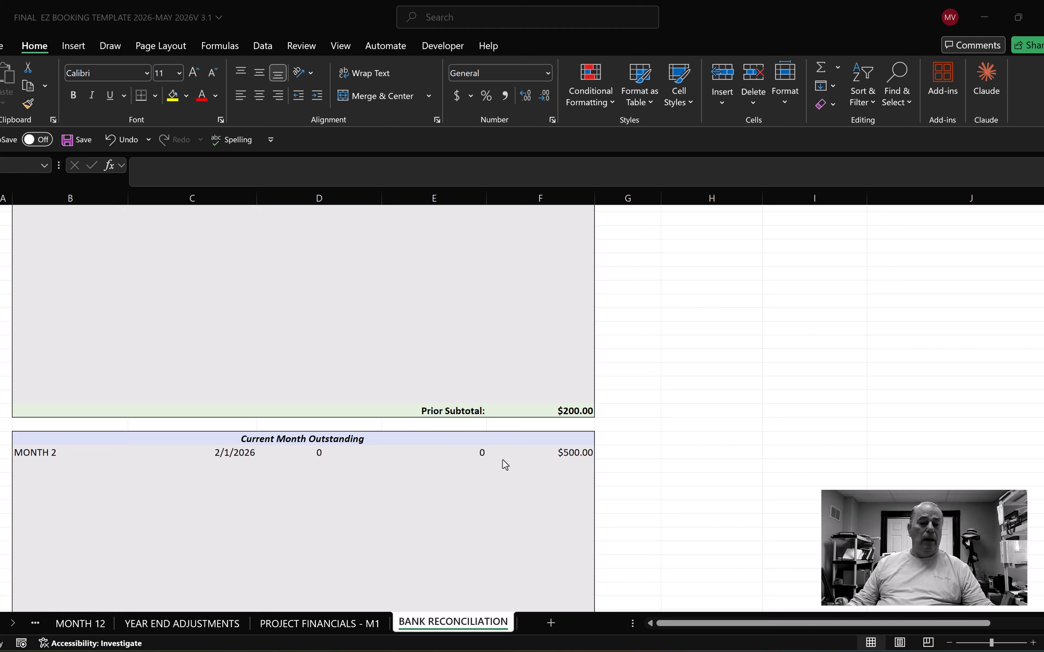
{"action": "scroll", "coordinate": [295, 469], "scroll_direction": "up", "scroll_amount": 2}
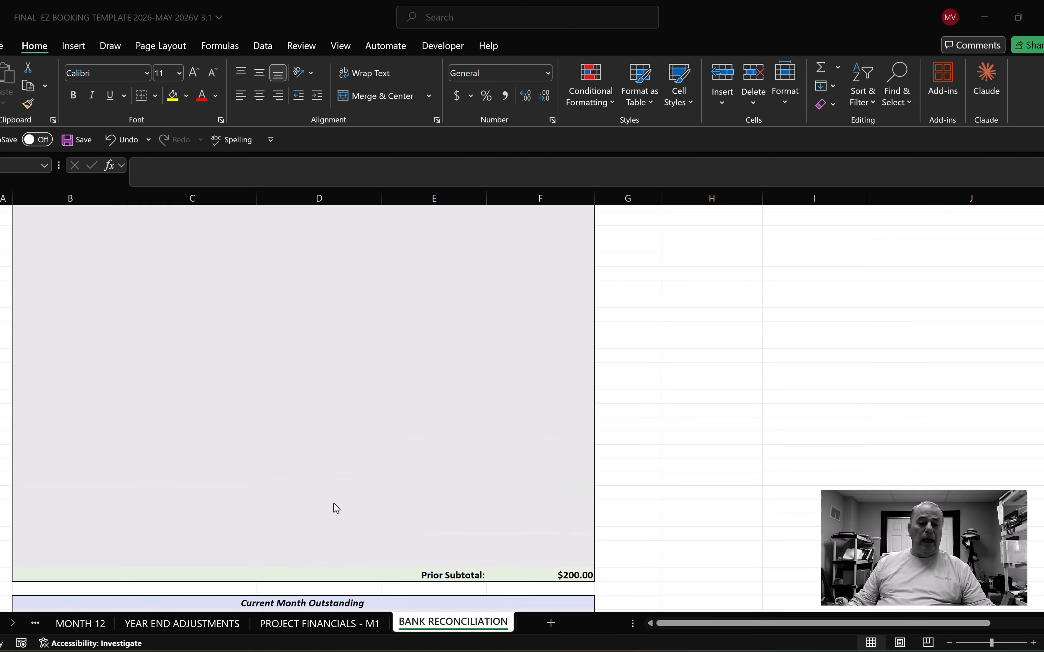
{"action": "scroll", "coordinate": [333, 503], "scroll_direction": "down", "scroll_amount": 1}
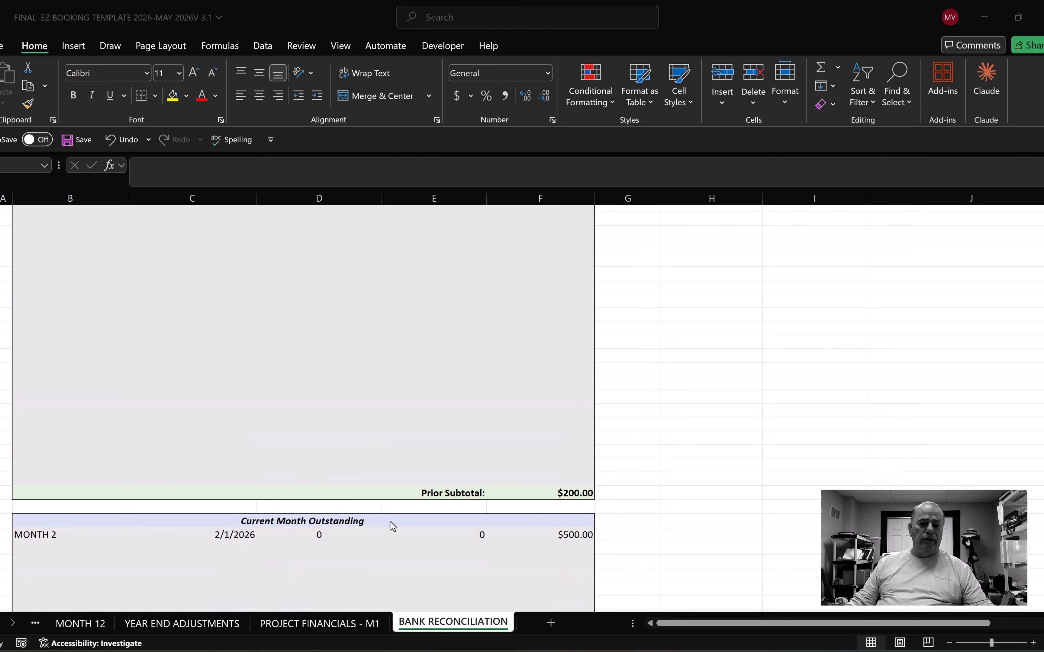
{"action": "scroll", "coordinate": [391, 496], "scroll_direction": "up", "scroll_amount": 5}
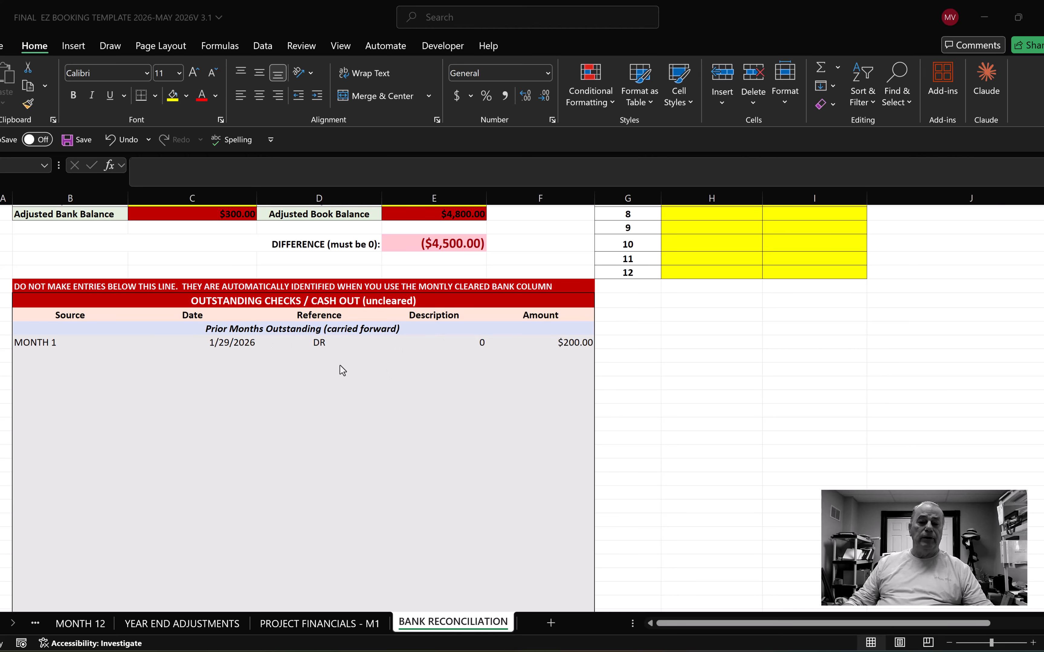
{"action": "scroll", "coordinate": [339, 353], "scroll_direction": "down", "scroll_amount": 4}
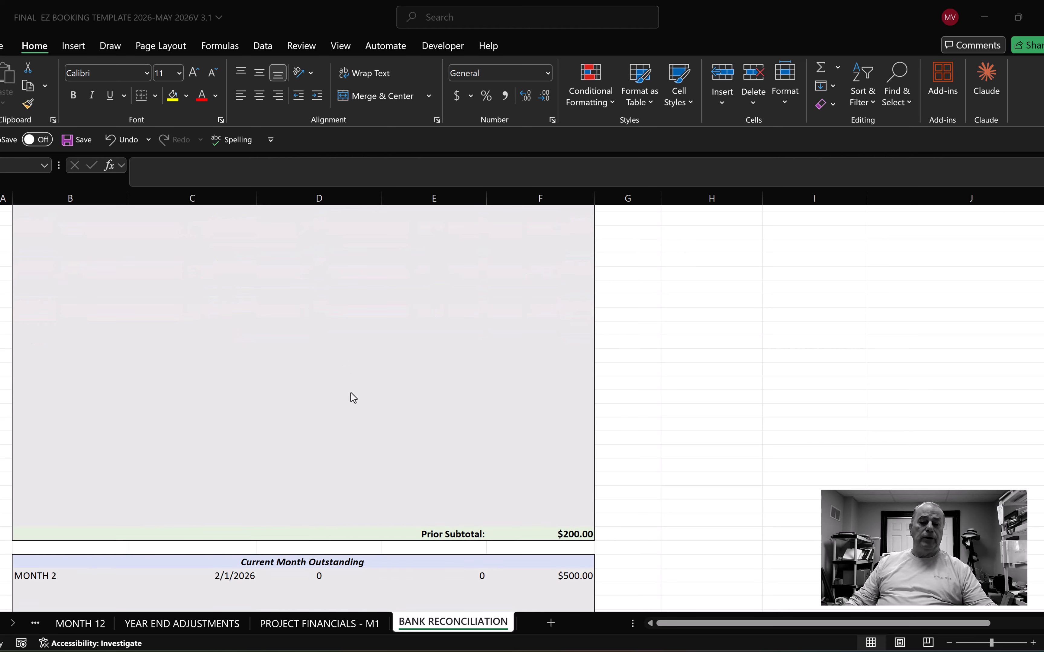
{"action": "scroll", "coordinate": [353, 397], "scroll_direction": "down", "scroll_amount": 4}
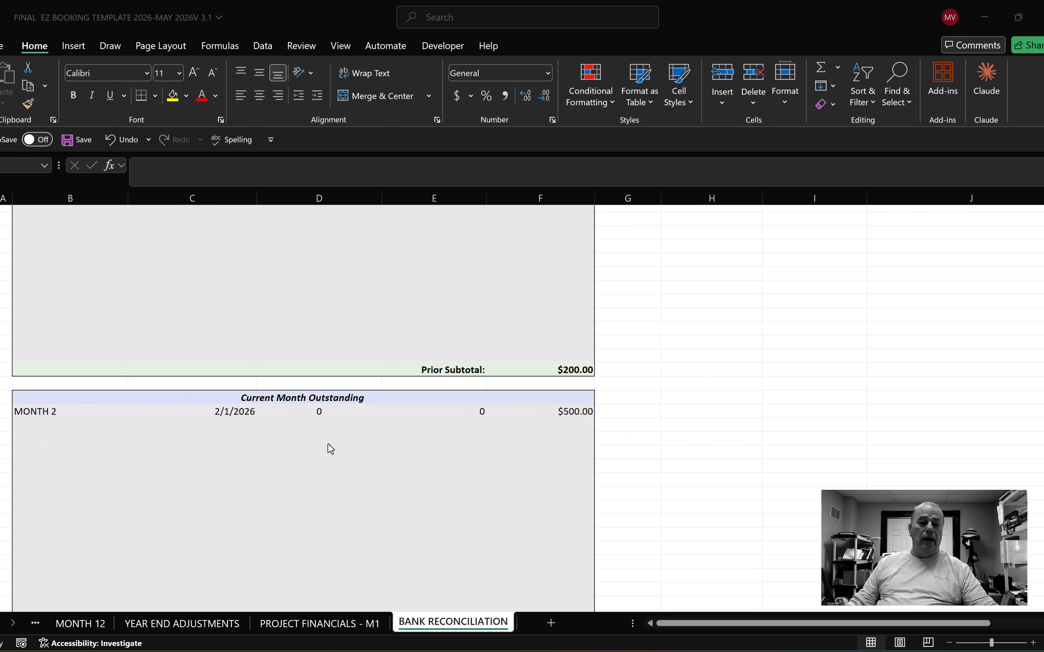
{"action": "scroll", "coordinate": [411, 439], "scroll_direction": "up", "scroll_amount": 10}
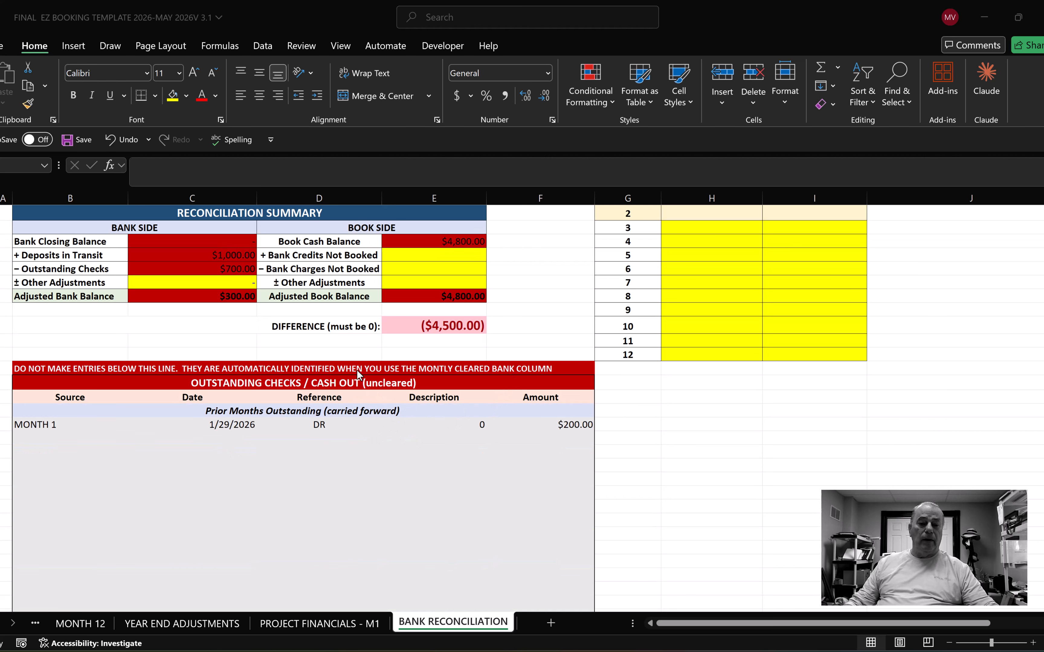
Check the total outstanding checks and the prior-month and current-month deposits in transit.
{"action": "scroll", "coordinate": [345, 380], "scroll_direction": "down", "scroll_amount": 15}
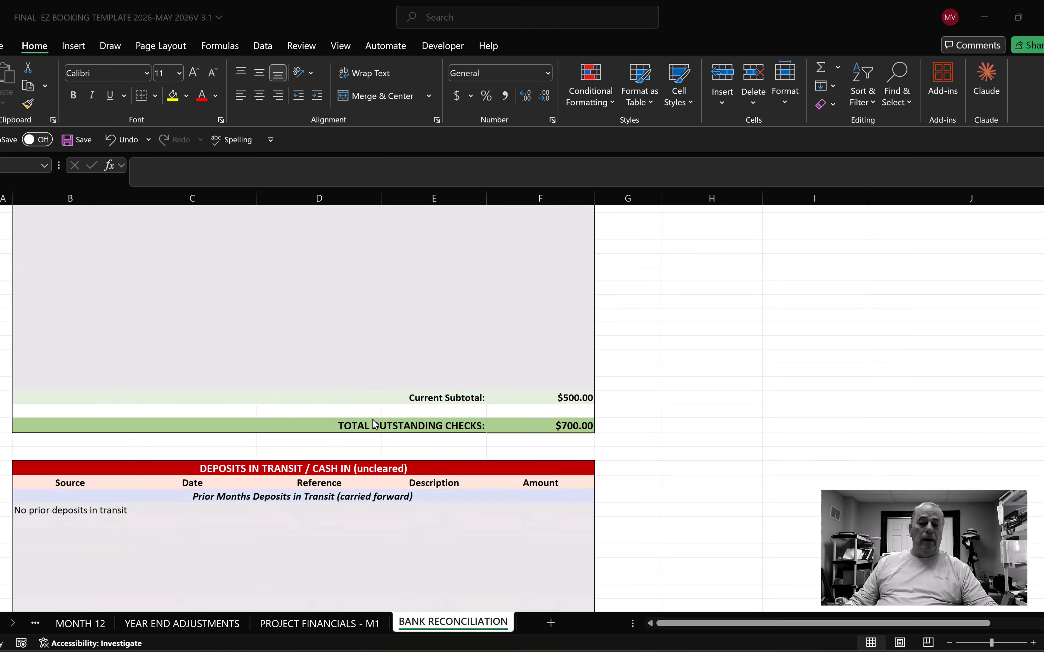
{"action": "scroll", "coordinate": [374, 423], "scroll_direction": "down", "scroll_amount": 2}
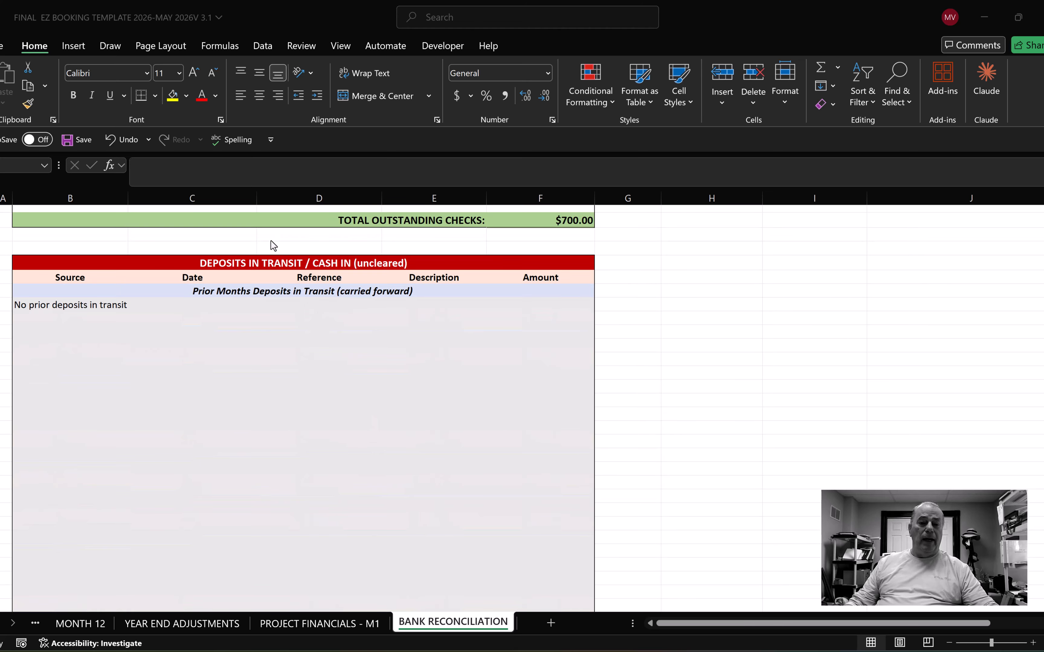
{"action": "scroll", "coordinate": [284, 263], "scroll_direction": "down", "scroll_amount": 7}
{"action": "scroll", "coordinate": [275, 227], "scroll_direction": "up", "scroll_amount": 6}
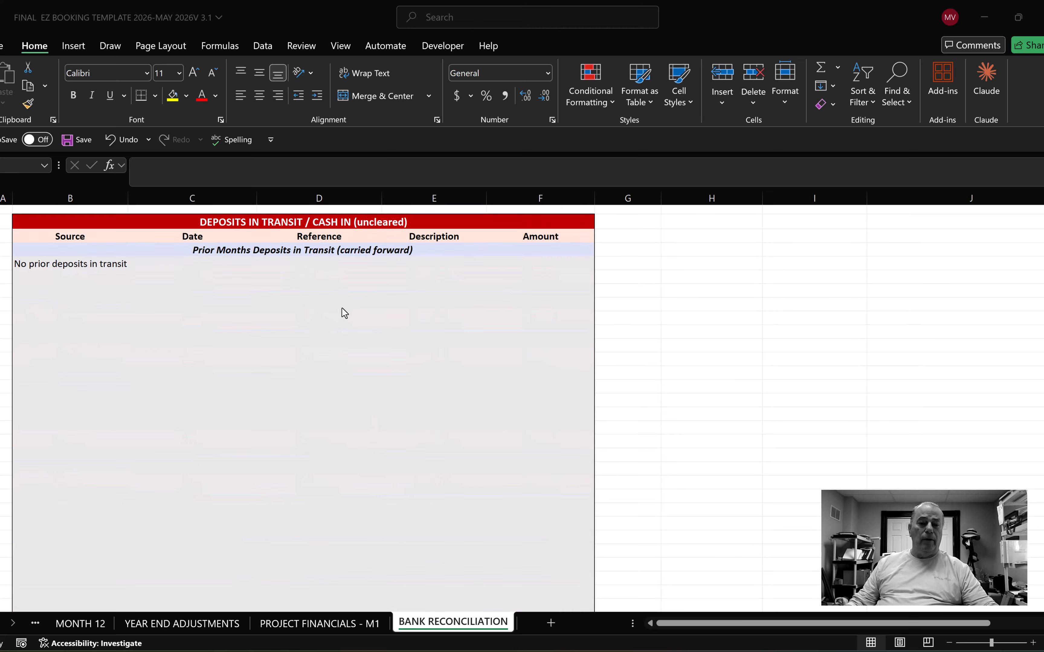
{"action": "scroll", "coordinate": [340, 315], "scroll_direction": "down", "scroll_amount": 6}
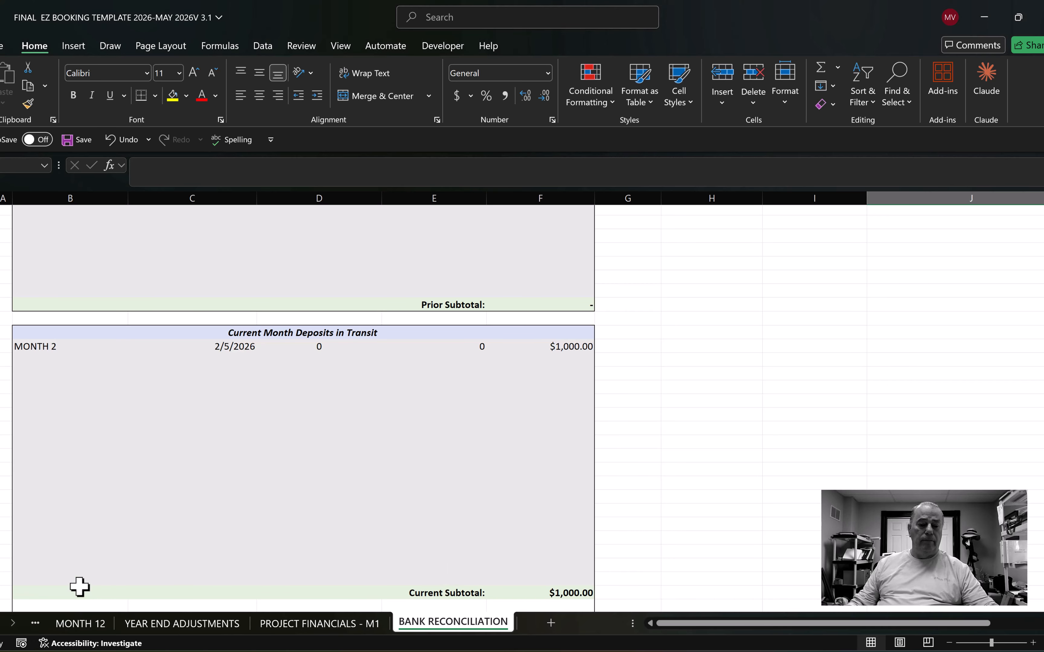
{"action": "left_click", "coordinate": [1, 623]}
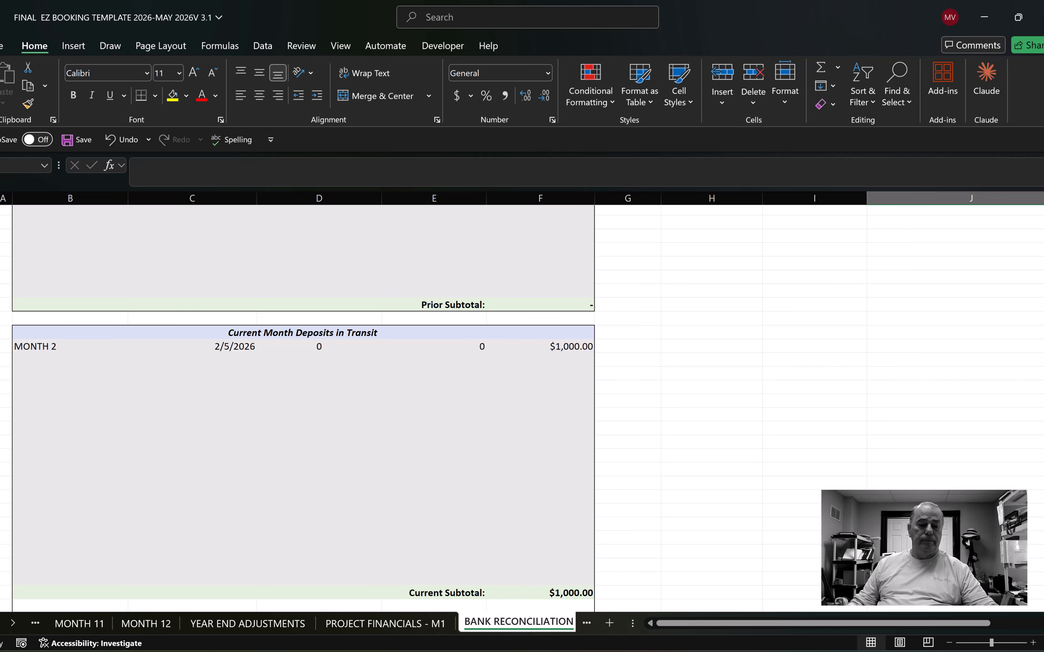
On the MONTH 2 sheet, mark the 2/1/2026 and 2/5/2026 transactions as CLEARED BANK in the Cleared Bank column.
{"action": "left_click", "coordinate": [0, 623]}
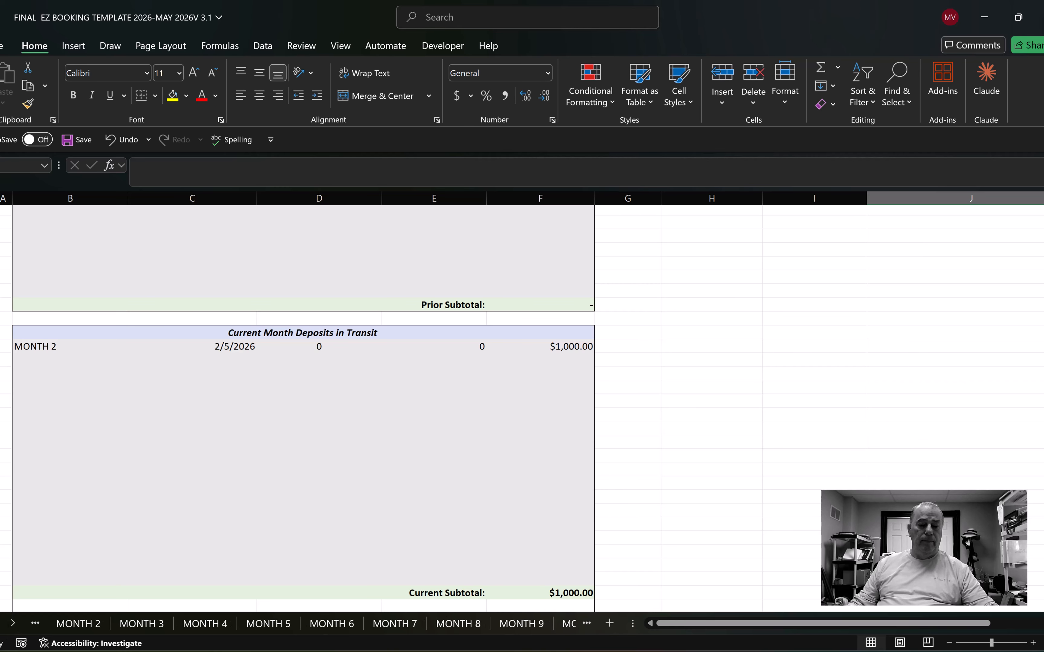
{"action": "left_click", "coordinate": [69, 625]}
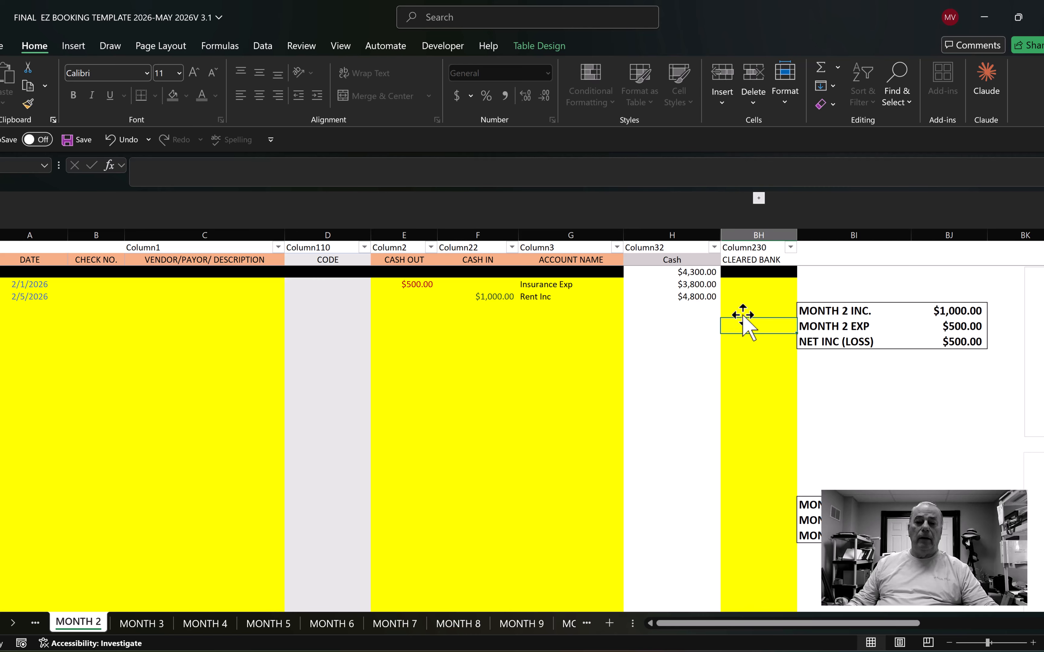
{"action": "left_click", "coordinate": [749, 286]}
{"action": "type", "text": "CLEARED BANK"}
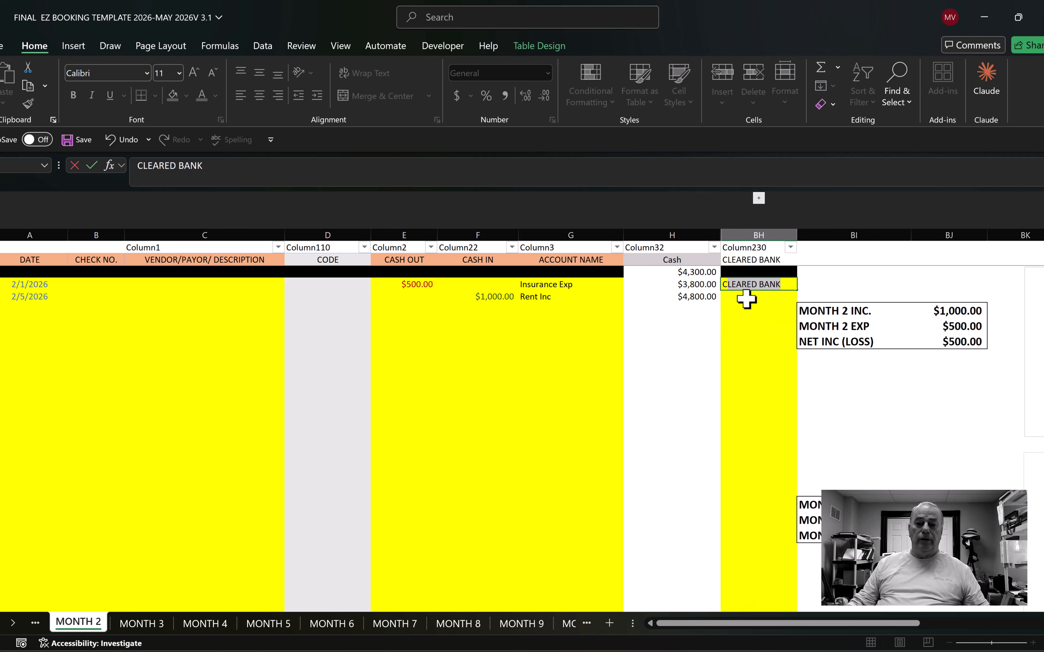
{"action": "key", "text": "Return"}
{"action": "type", "text": "CLEARED BANK"}
{"action": "key", "text": "Return"}
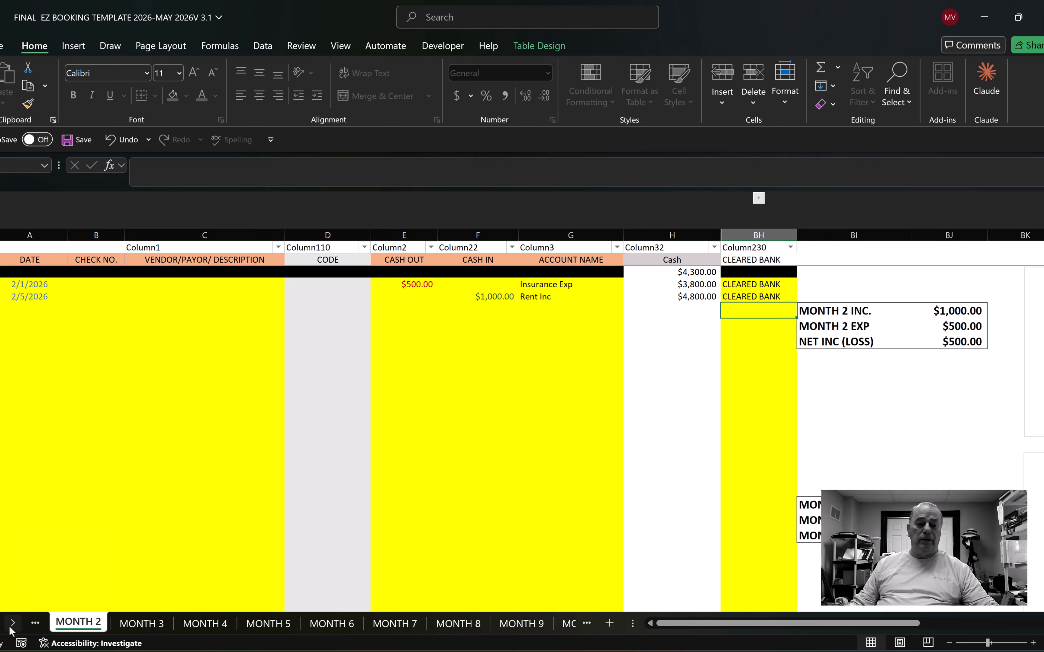
Return to the Bank Reconciliation sheet and check the current-month and carried-forward outstanding checks.
{"action": "left_click_drag", "start_coordinate": [12, 630], "coordinate": [14, 627]}
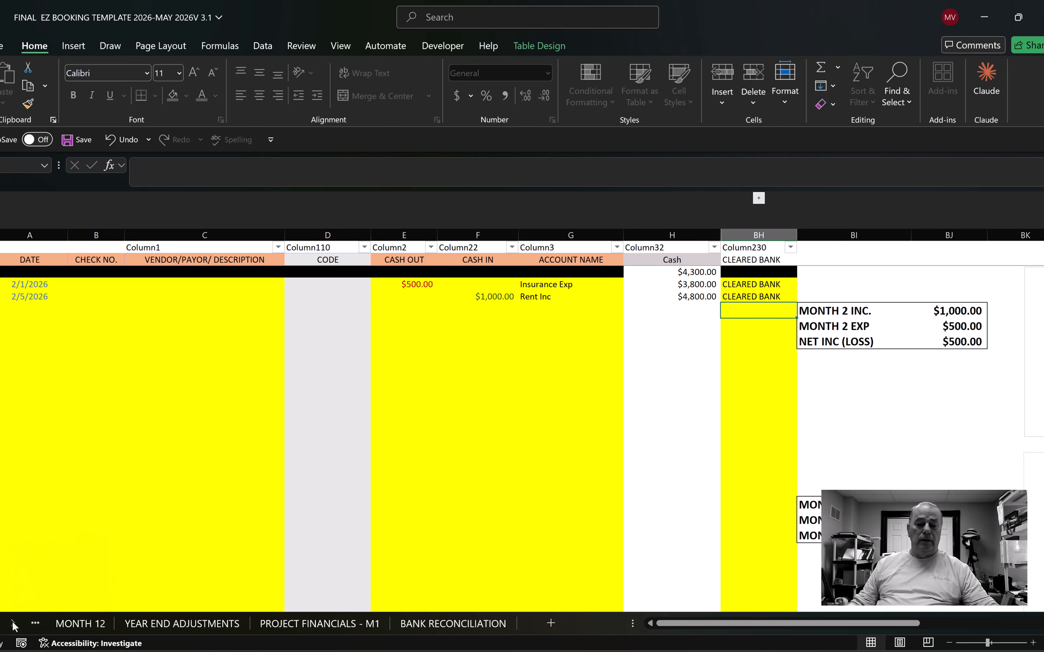
{"action": "left_click", "coordinate": [488, 625]}
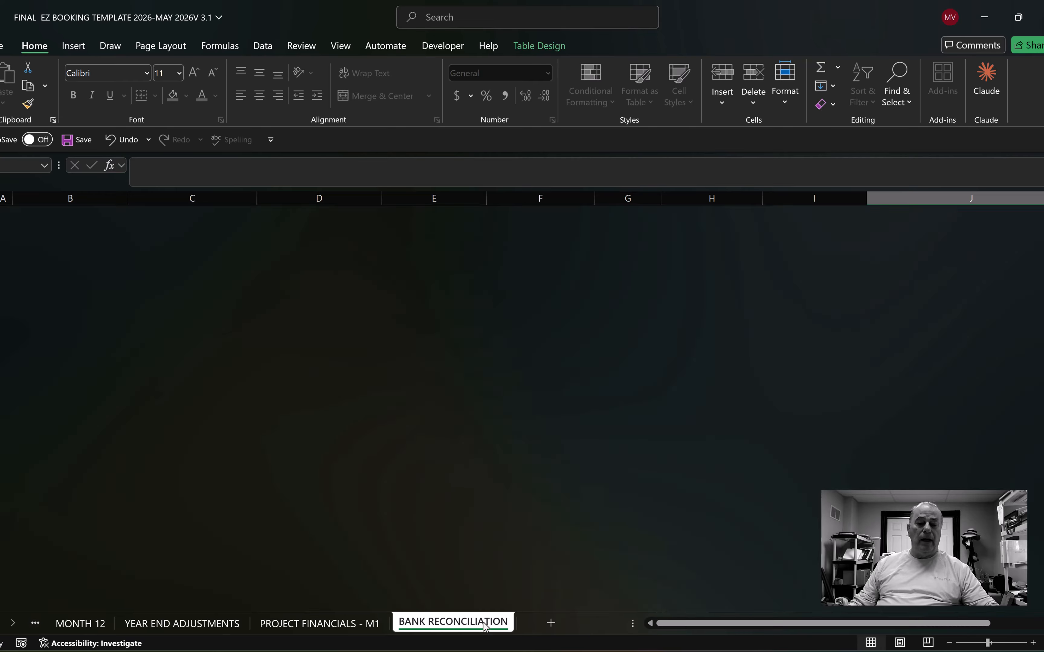
{"action": "scroll", "coordinate": [367, 423], "scroll_direction": "up", "scroll_amount": 7}
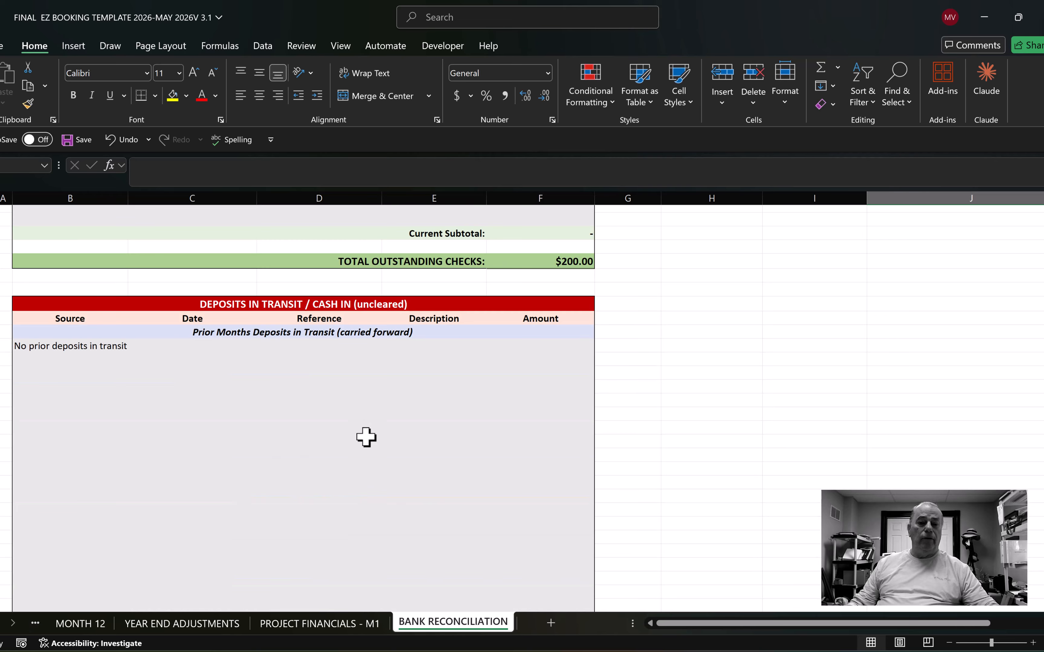
{"action": "scroll", "coordinate": [371, 429], "scroll_direction": "up", "scroll_amount": 6}
{"action": "scroll", "coordinate": [371, 428], "scroll_direction": "up", "scroll_amount": 8}
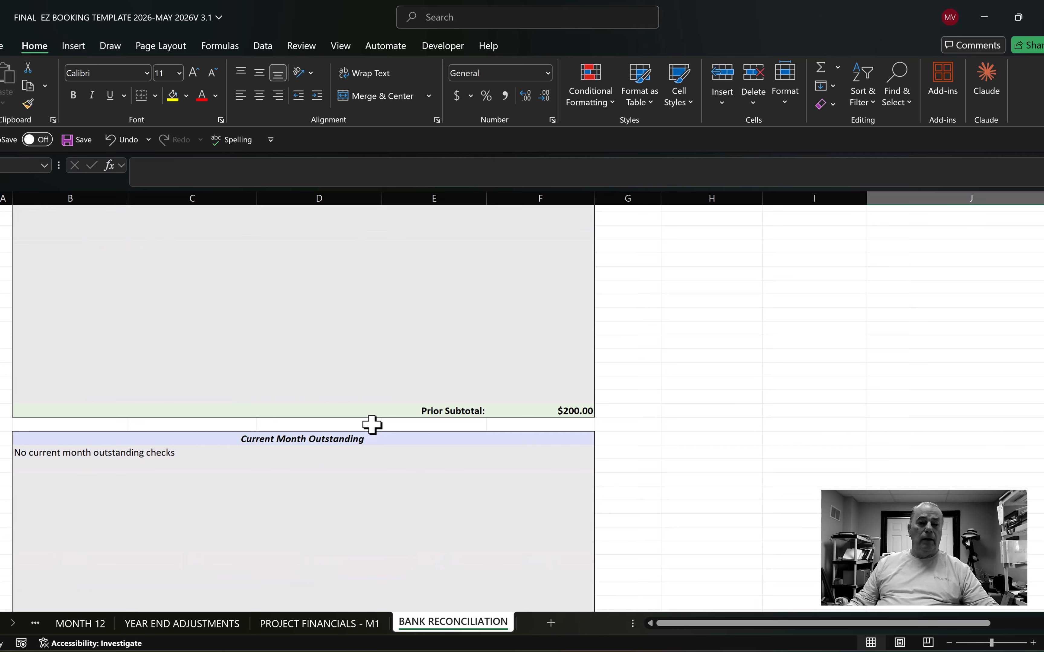
{"action": "scroll", "coordinate": [371, 426], "scroll_direction": "up", "scroll_amount": 2}
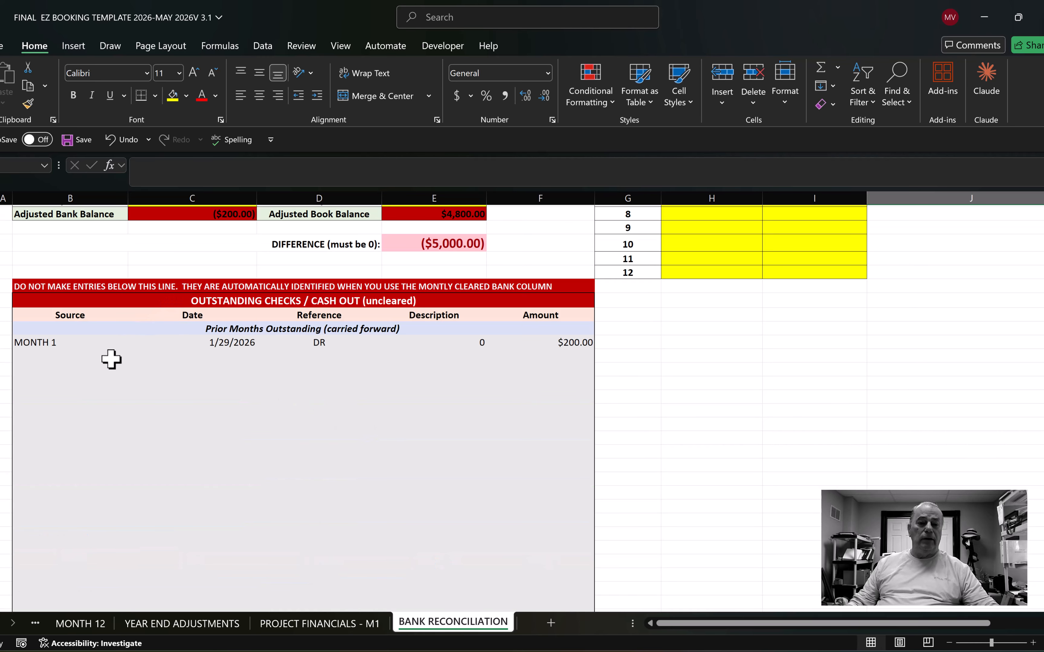
Check the prior-month and current-month deposits in transit, then review the reconciliation summary.
{"action": "scroll", "coordinate": [183, 376], "scroll_direction": "down", "scroll_amount": 15}
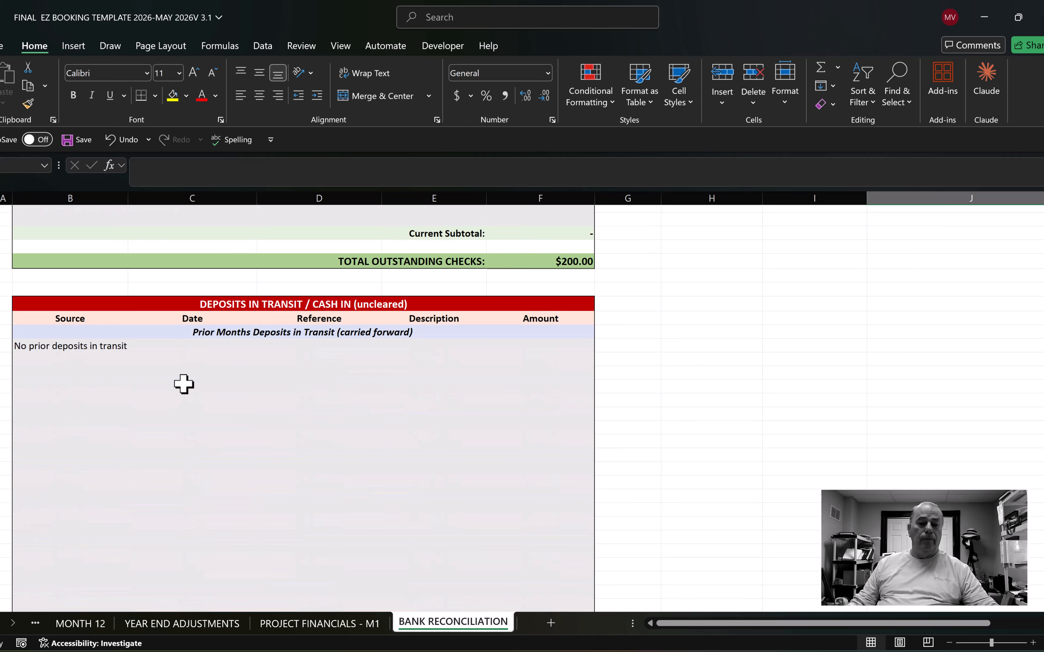
{"action": "scroll", "coordinate": [185, 382], "scroll_direction": "down", "scroll_amount": 10}
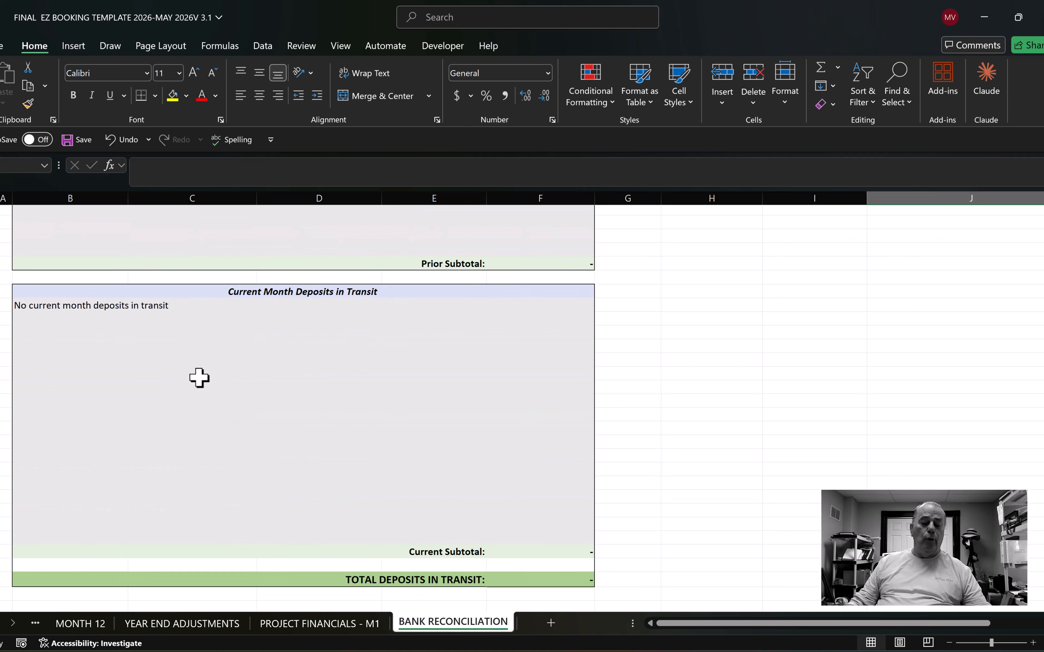
{"action": "scroll", "coordinate": [199, 379], "scroll_direction": "down", "scroll_amount": 1}
{"action": "scroll", "coordinate": [199, 379], "scroll_direction": "down", "scroll_amount": 1}
{"action": "scroll", "coordinate": [202, 378], "scroll_direction": "up", "scroll_amount": 4}
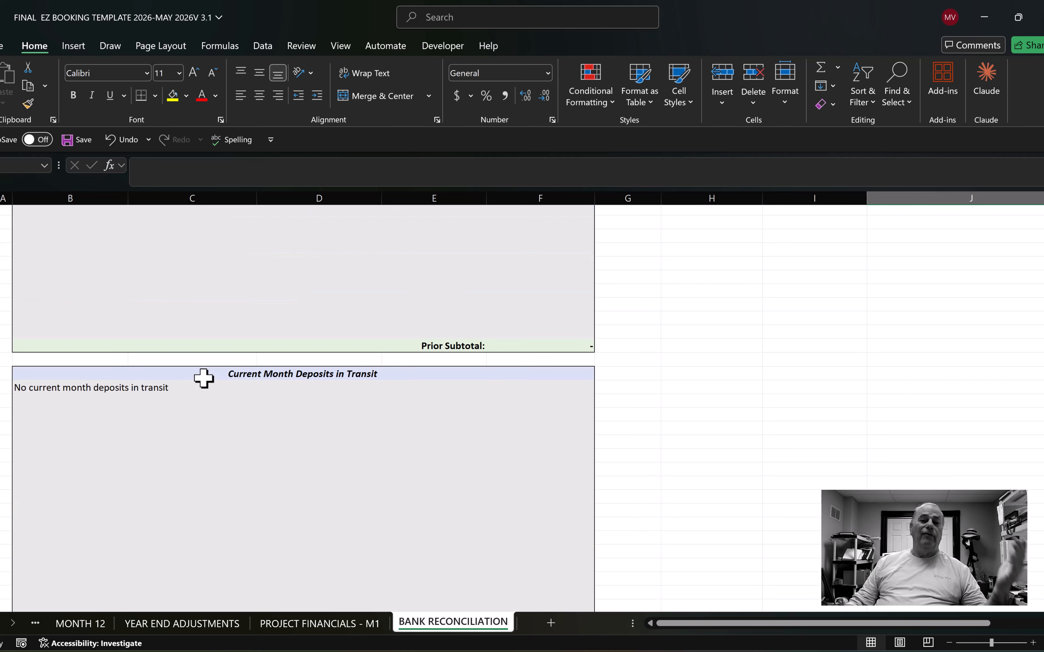
{"action": "scroll", "coordinate": [204, 378], "scroll_direction": "up", "scroll_amount": 2}
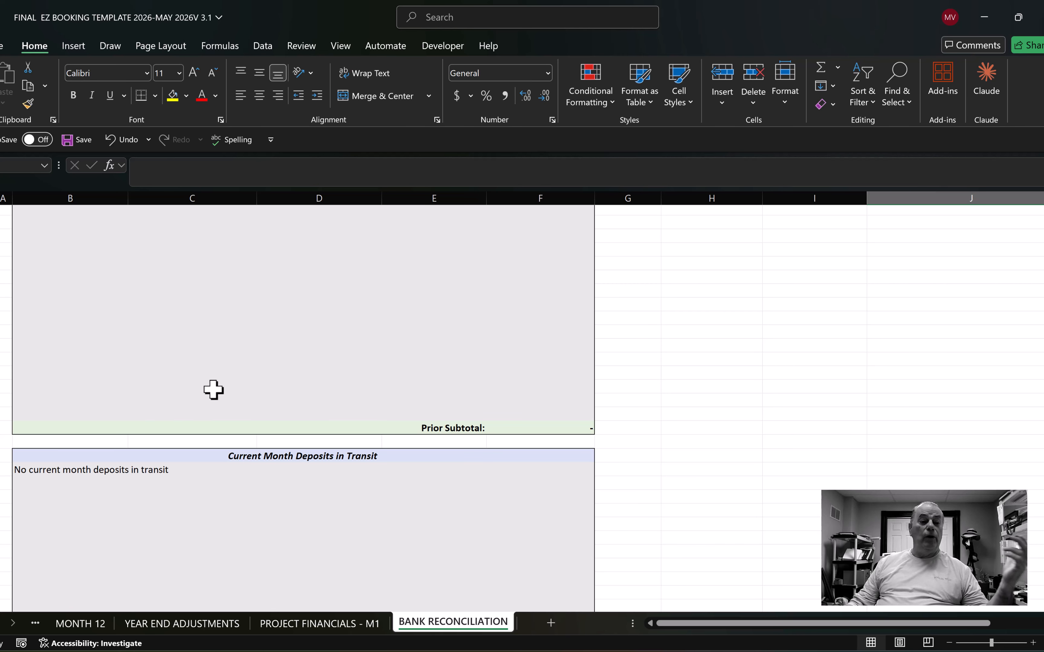
{"action": "scroll", "coordinate": [330, 368], "scroll_direction": "up", "scroll_amount": 12}
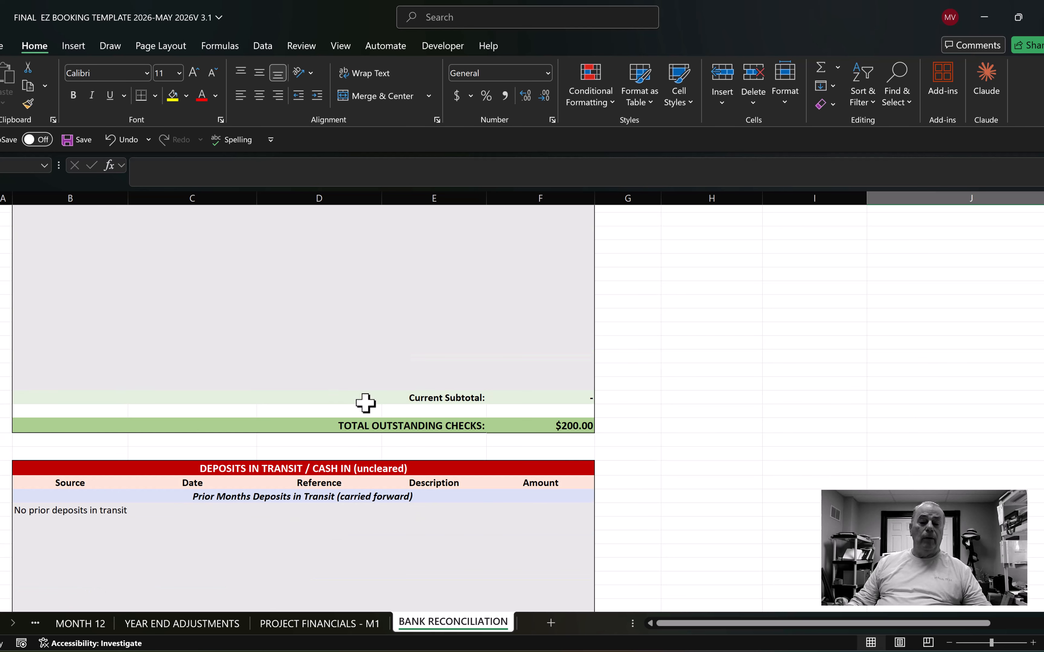
{"action": "scroll", "coordinate": [366, 403], "scroll_direction": "up", "scroll_amount": 10}
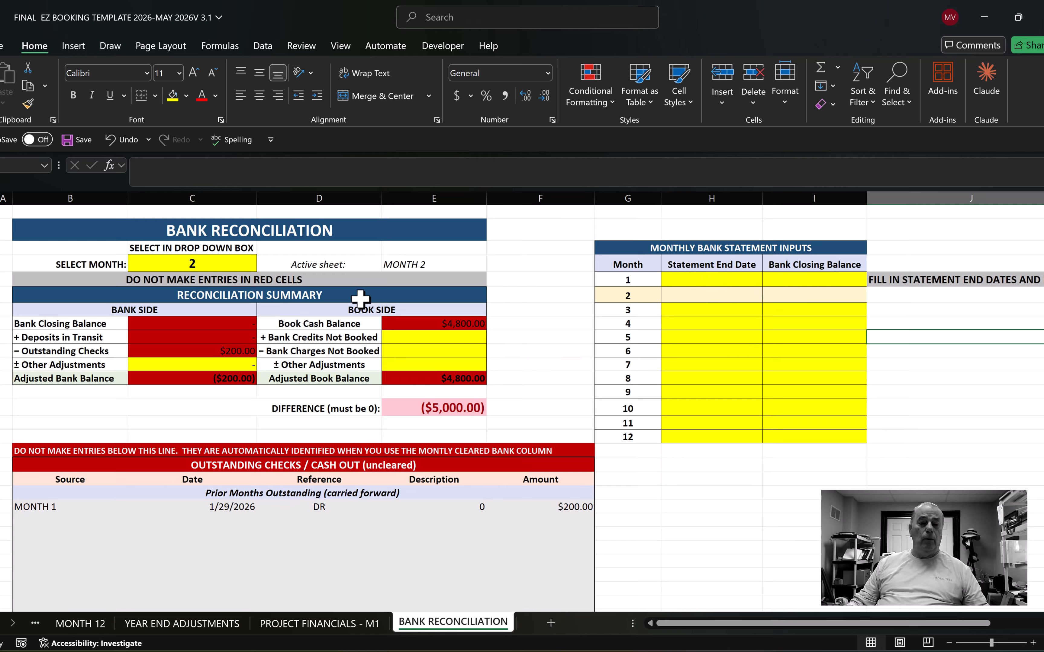
Enter 5000 as the month 2 Bank Closing Balance in the Monthly Bank Statement Inputs table.
{"action": "left_click", "coordinate": [205, 325]}
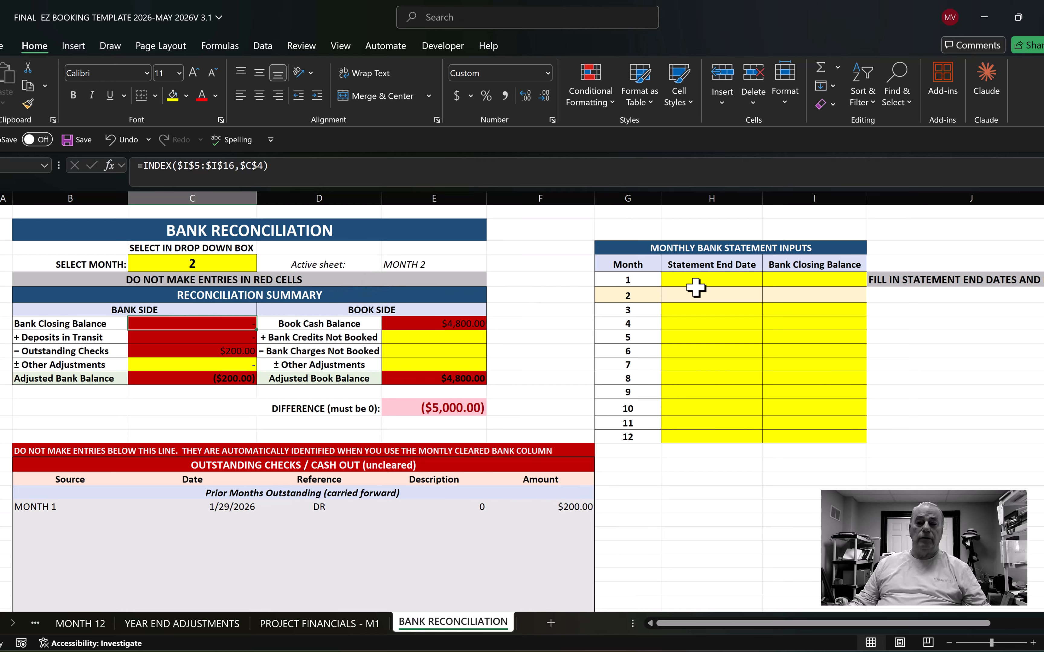
{"action": "left_click", "coordinate": [800, 295]}
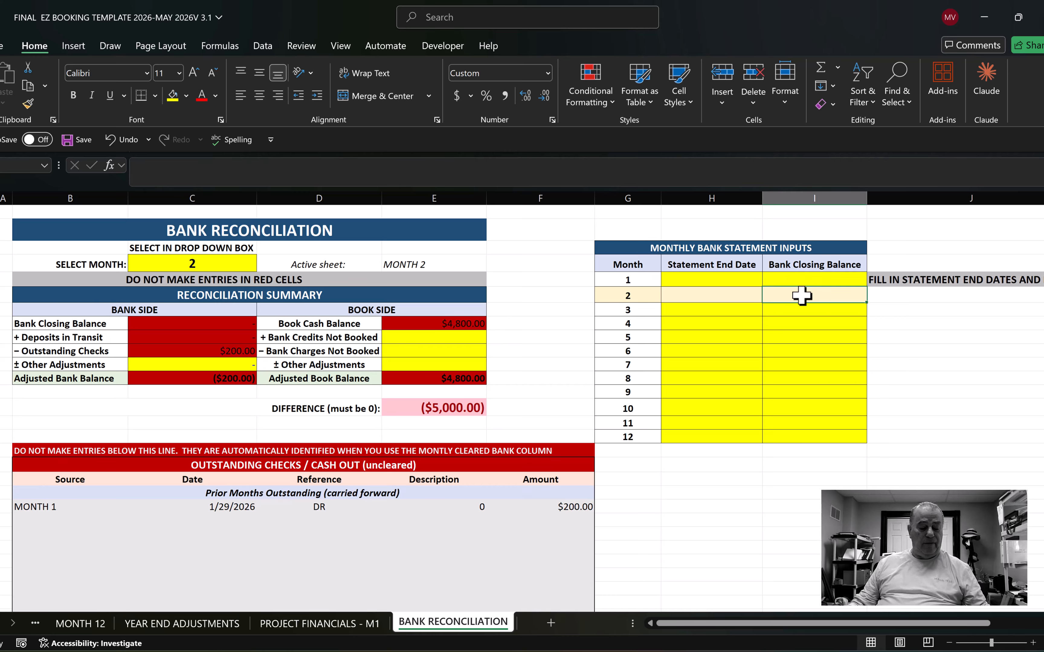
{"action": "type", "text": "5,"}
{"action": "type", "text": "00"}
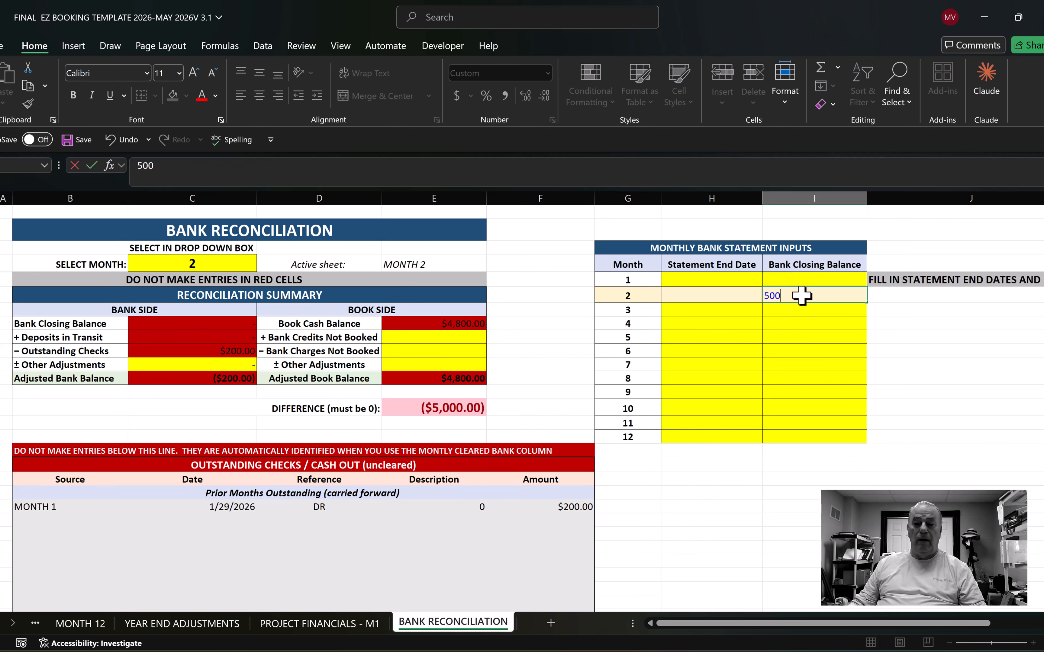
{"action": "type", "text": "0"}
{"action": "left_click", "coordinate": [891, 309]}
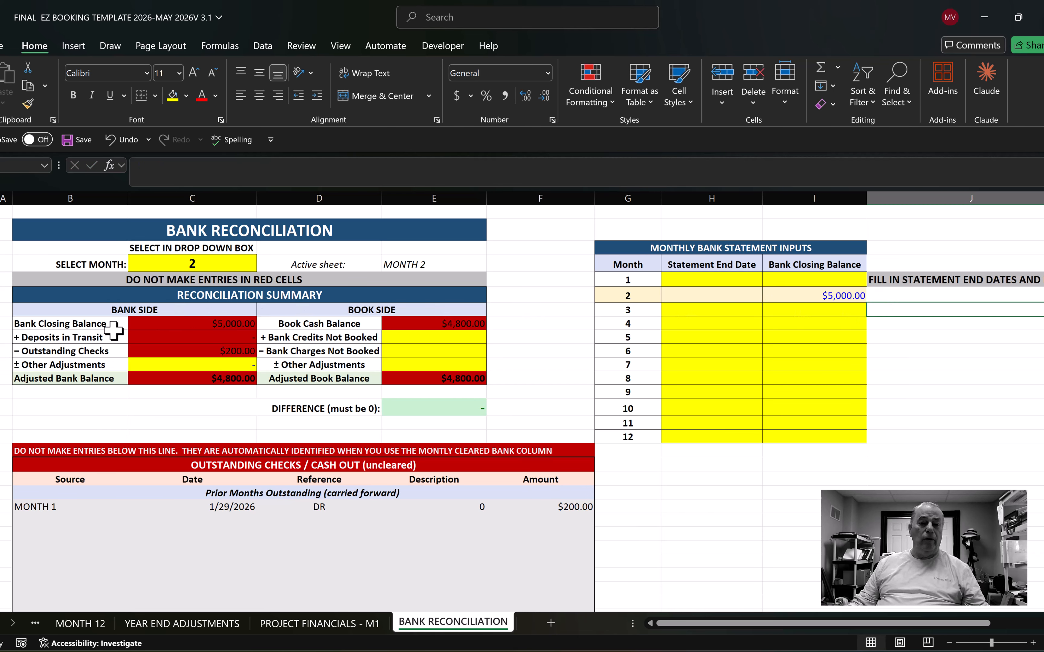
Clear the Bank Closing Balance for month 2 in the Monthly Bank Statement Inputs table.
{"action": "left_click", "coordinate": [842, 296]}
{"action": "key", "text": "BackSpace"}
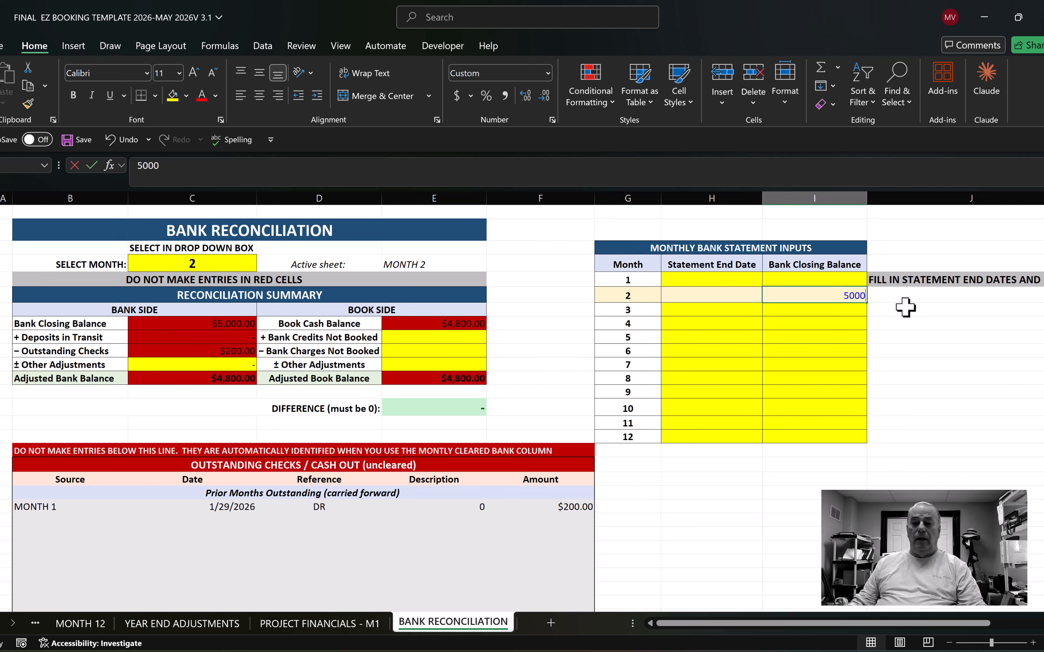
{"action": "left_click", "coordinate": [898, 313]}
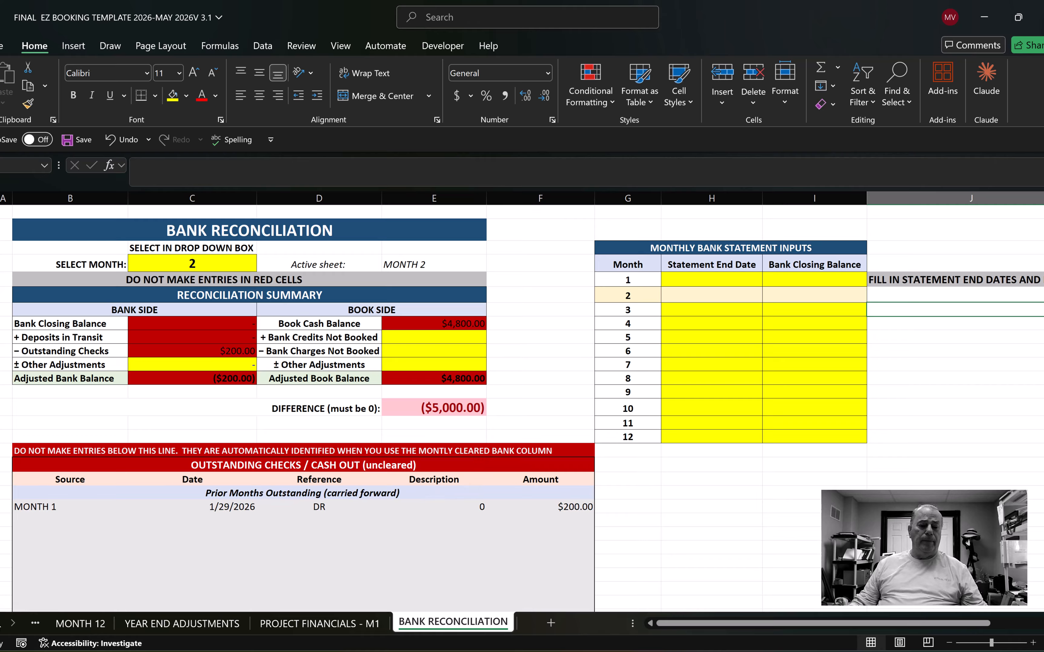
Go to the MONTH 1 sheet and unhide the GJ MONTH 1 general journal sheet.
{"action": "left_click", "coordinate": [1, 623]}
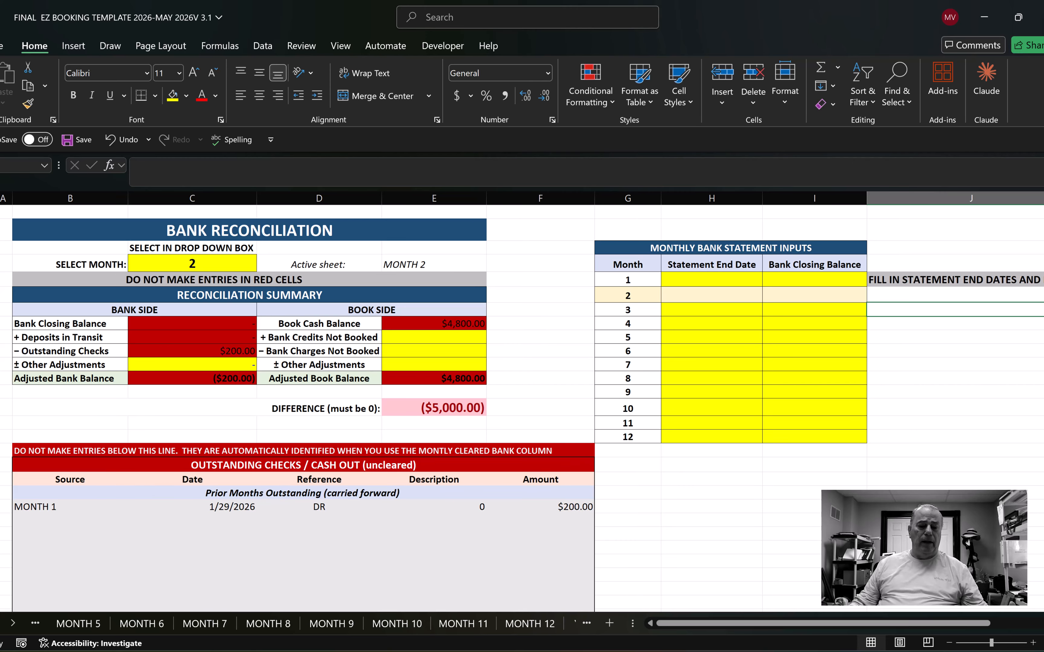
{"action": "left_click", "coordinate": [1, 623]}
{"action": "left_click", "coordinate": [1, 623]}
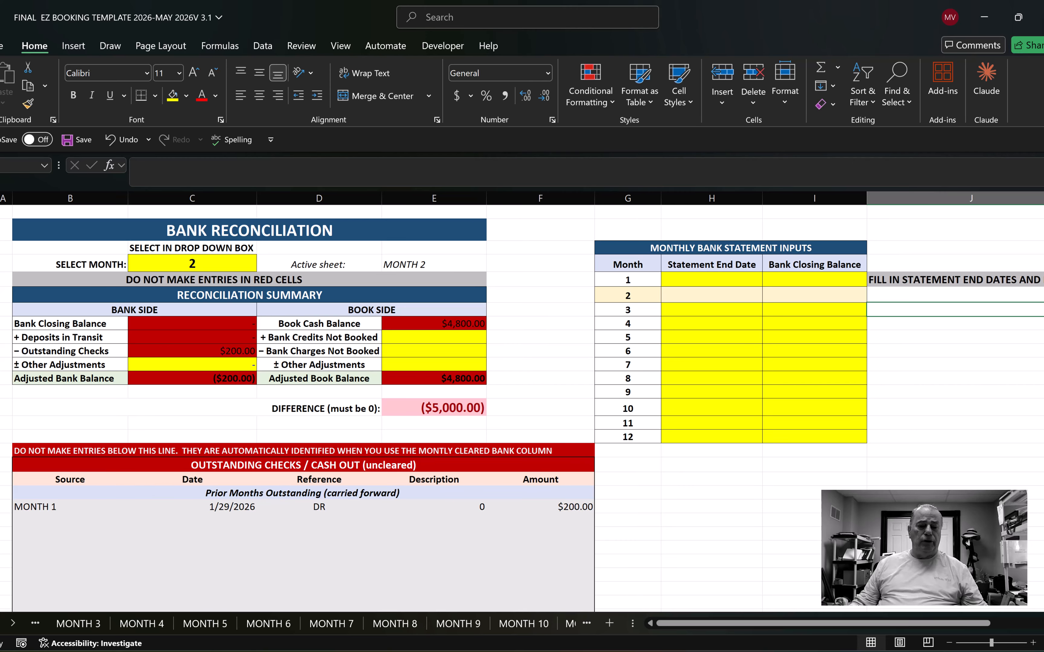
{"action": "left_click", "coordinate": [1, 623]}
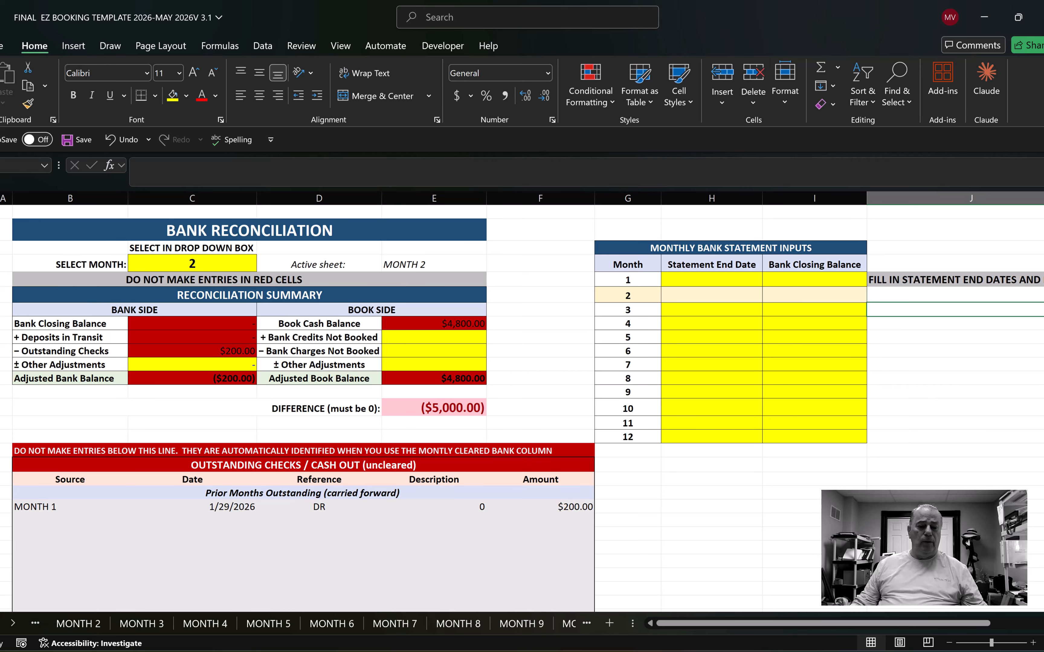
{"action": "left_click", "coordinate": [1, 623]}
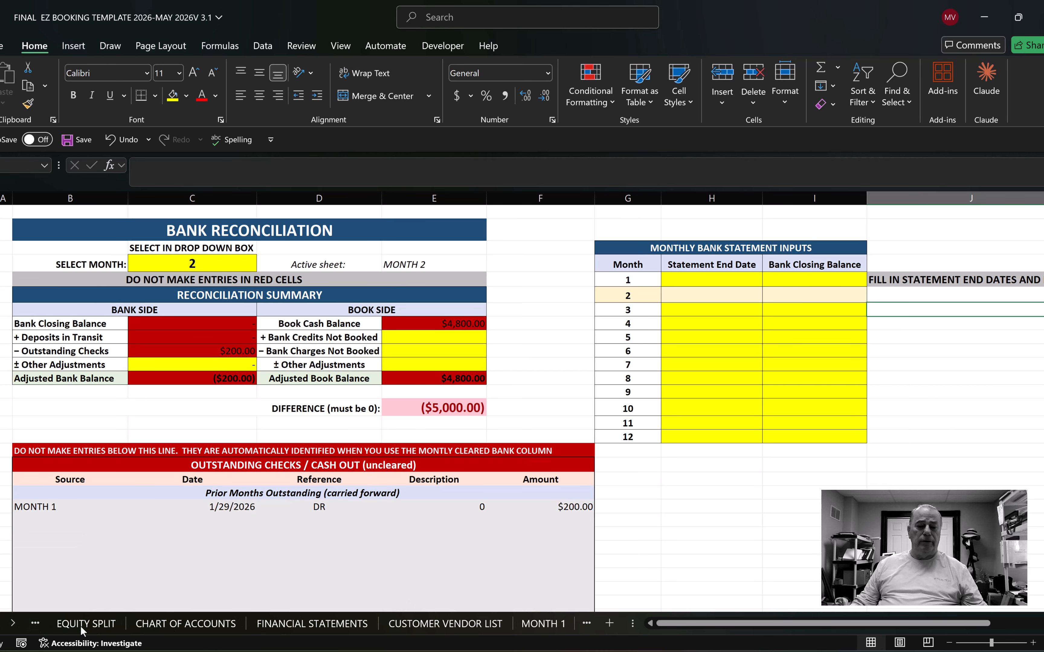
{"action": "left_click", "coordinate": [16, 625]}
{"action": "left_click", "coordinate": [13, 626]}
{"action": "left_click", "coordinate": [13, 626]}
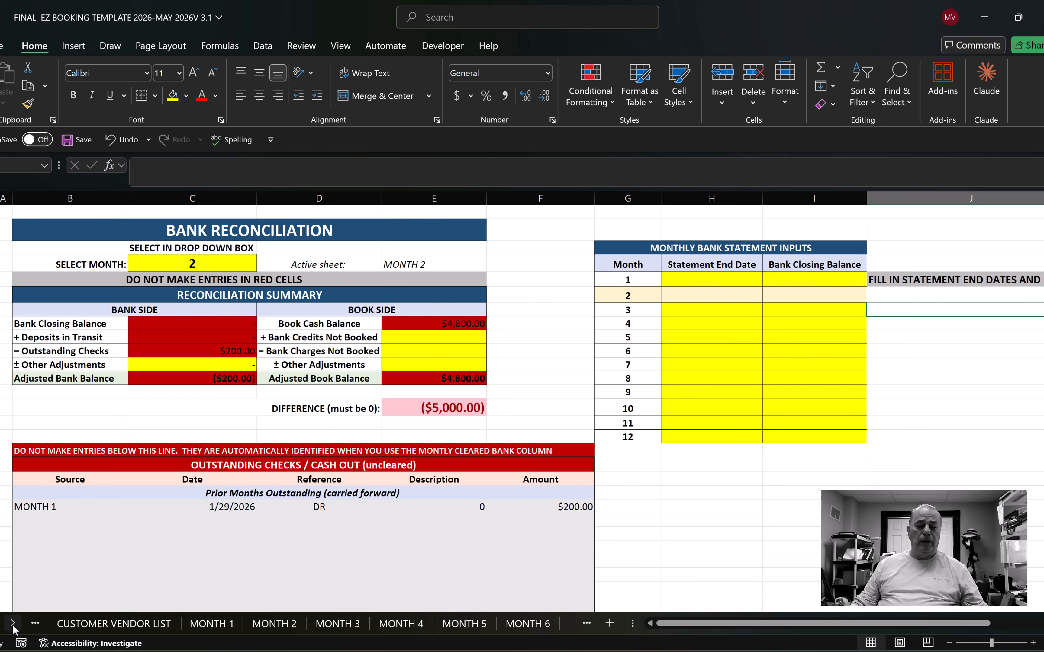
{"action": "left_click", "coordinate": [13, 626]}
{"action": "right_click", "coordinate": [53, 624]}
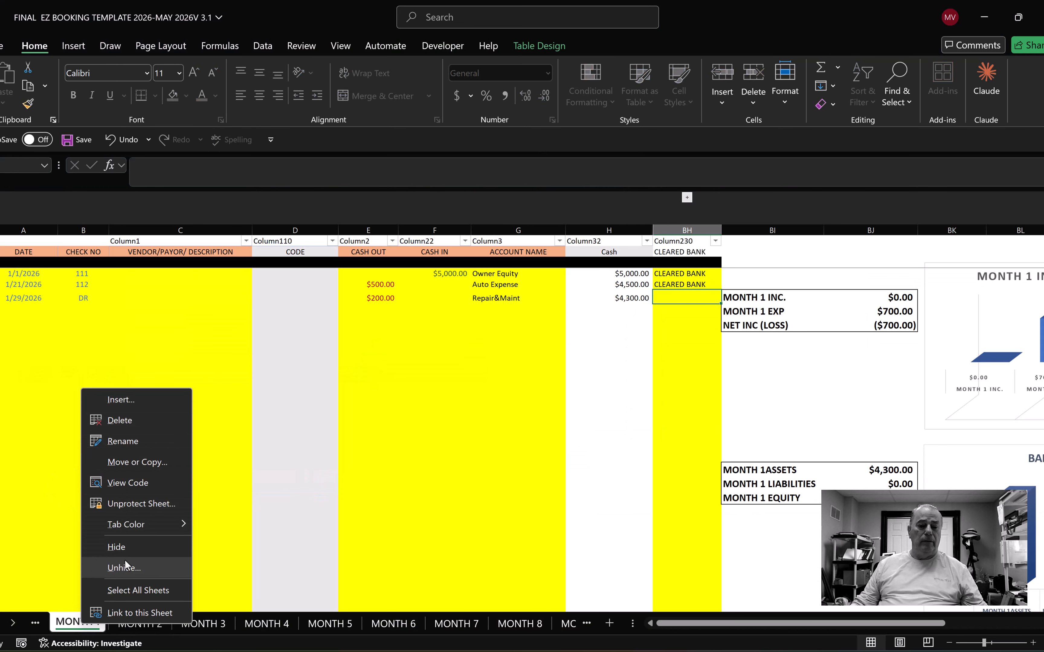
{"action": "left_click", "coordinate": [124, 569]}
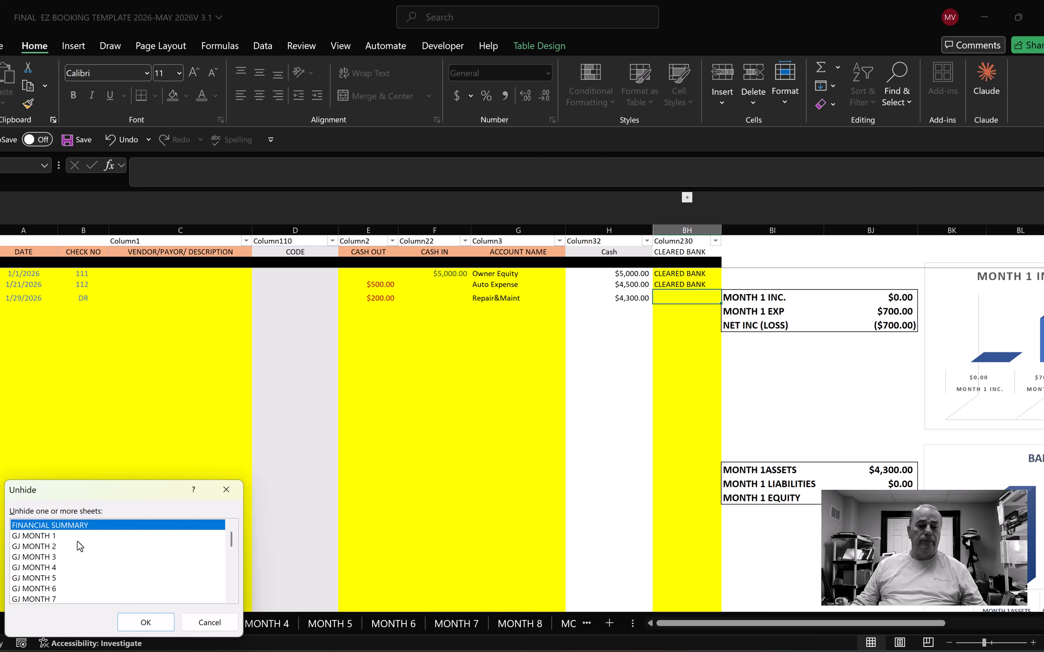
{"action": "left_click", "coordinate": [37, 536]}
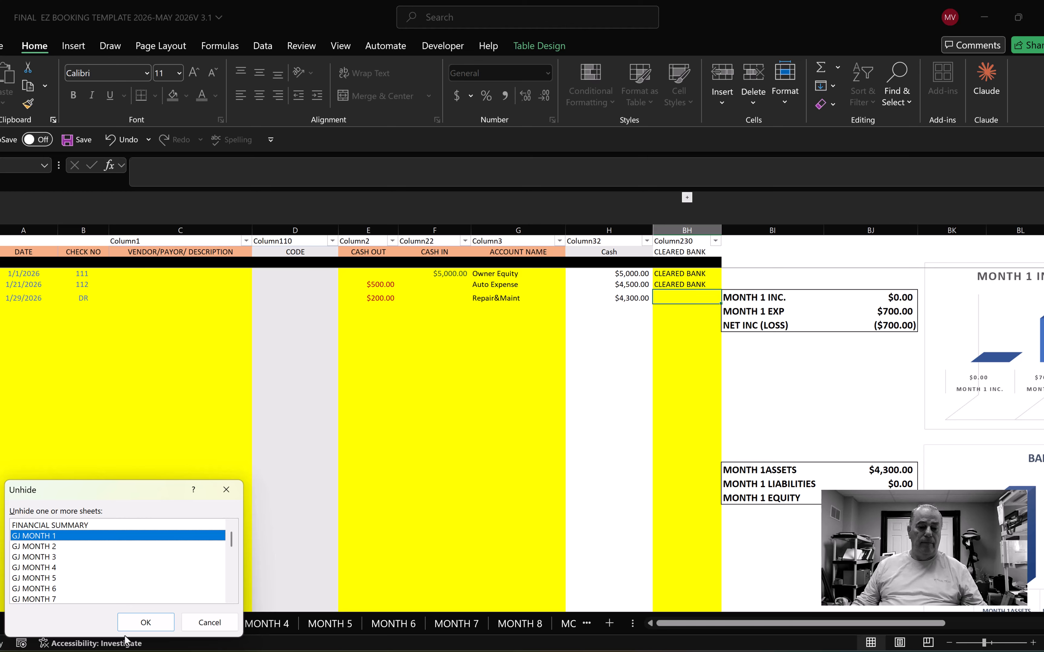
{"action": "left_click", "coordinate": [146, 624]}
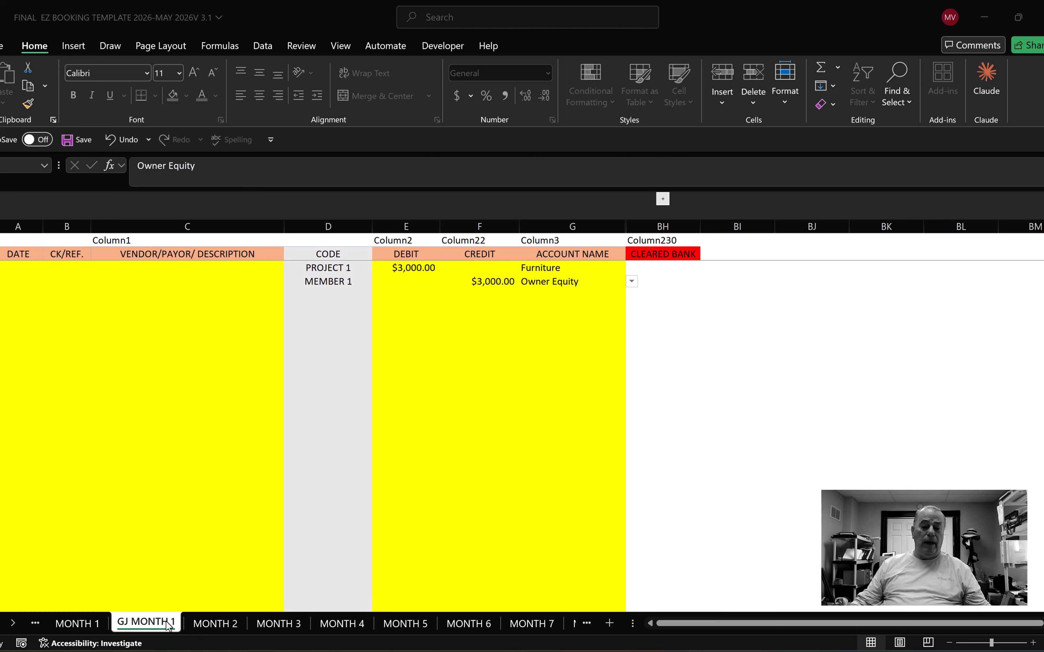
{"action": "left_click", "coordinate": [226, 623]}
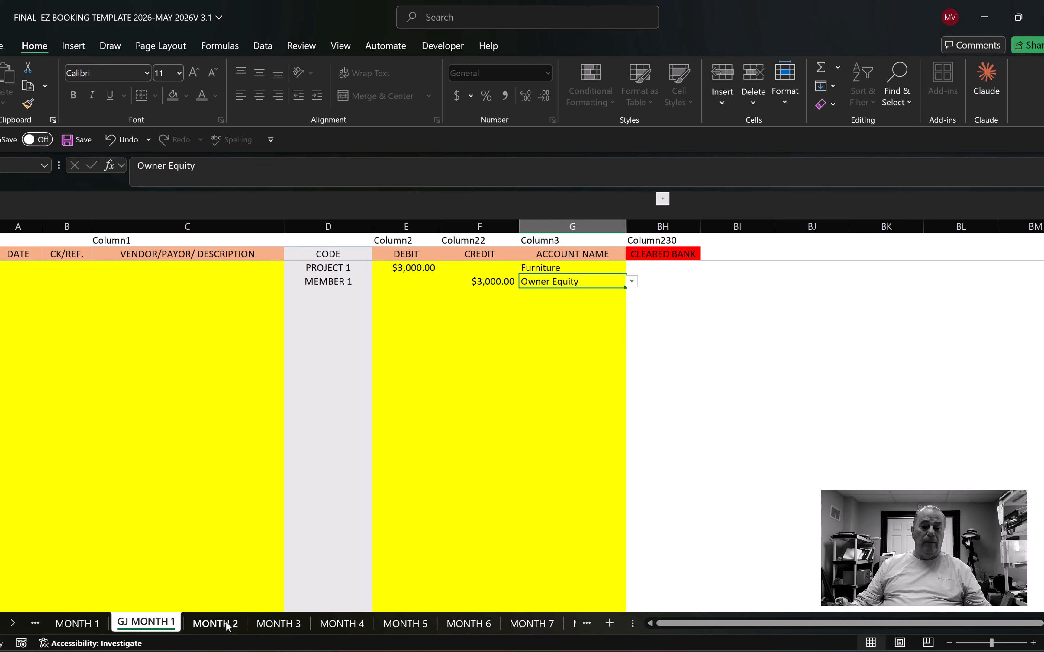
{"action": "right_click", "coordinate": [220, 627]}
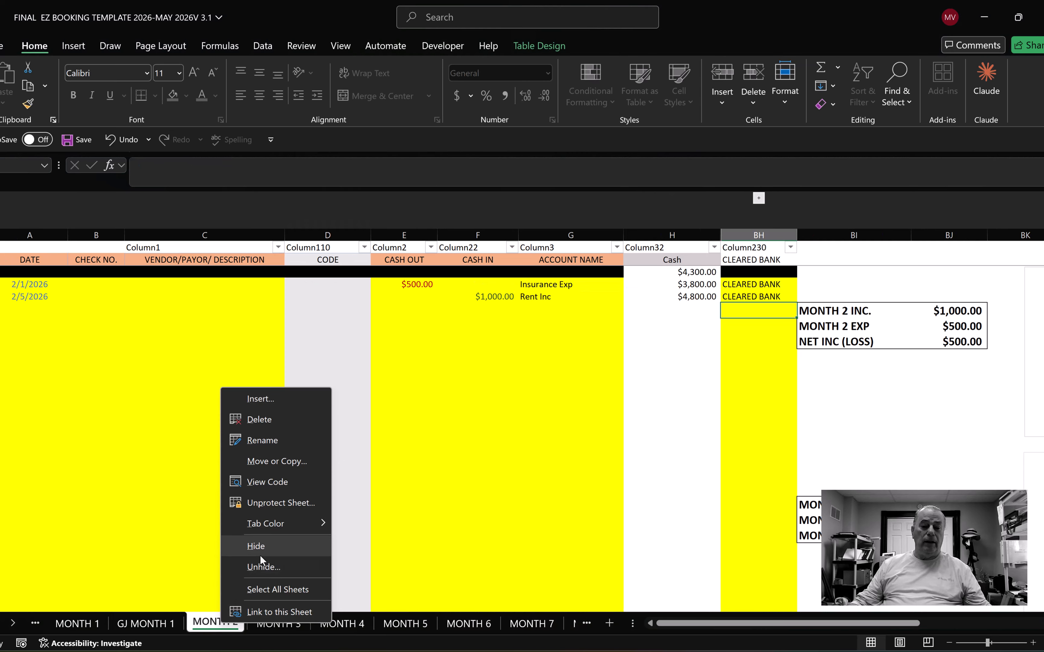
{"action": "left_click", "coordinate": [212, 544]}
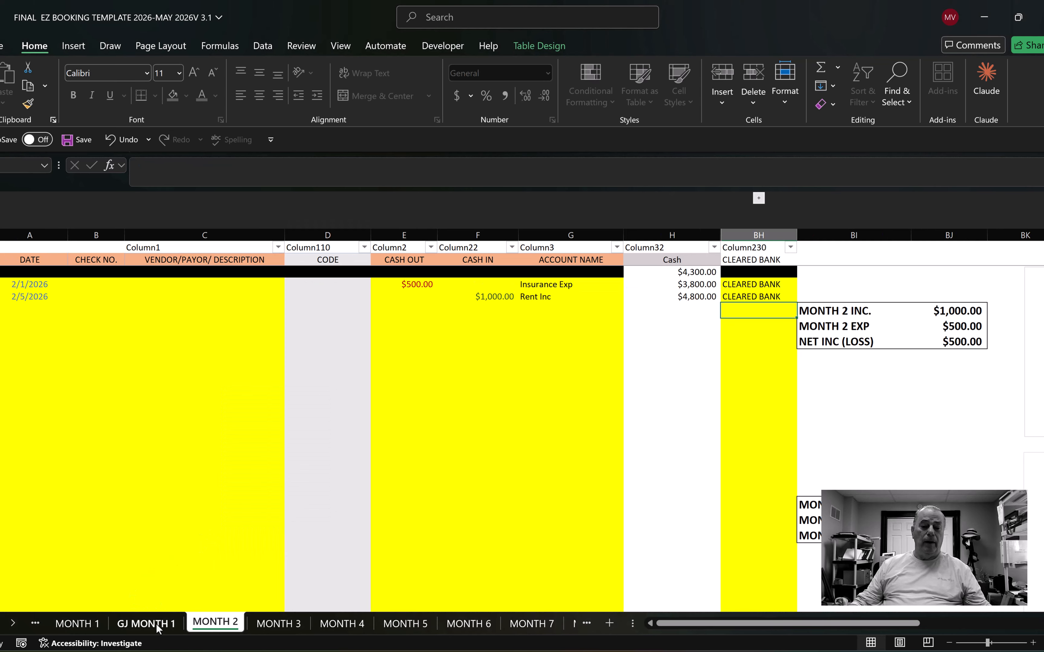
Review the journal entries on the GJ MONTH 1 sheet, then check the Furniture amount for PROJECT 1 on PROJECT FINANCIALS - M1.
{"action": "left_click", "coordinate": [155, 625]}
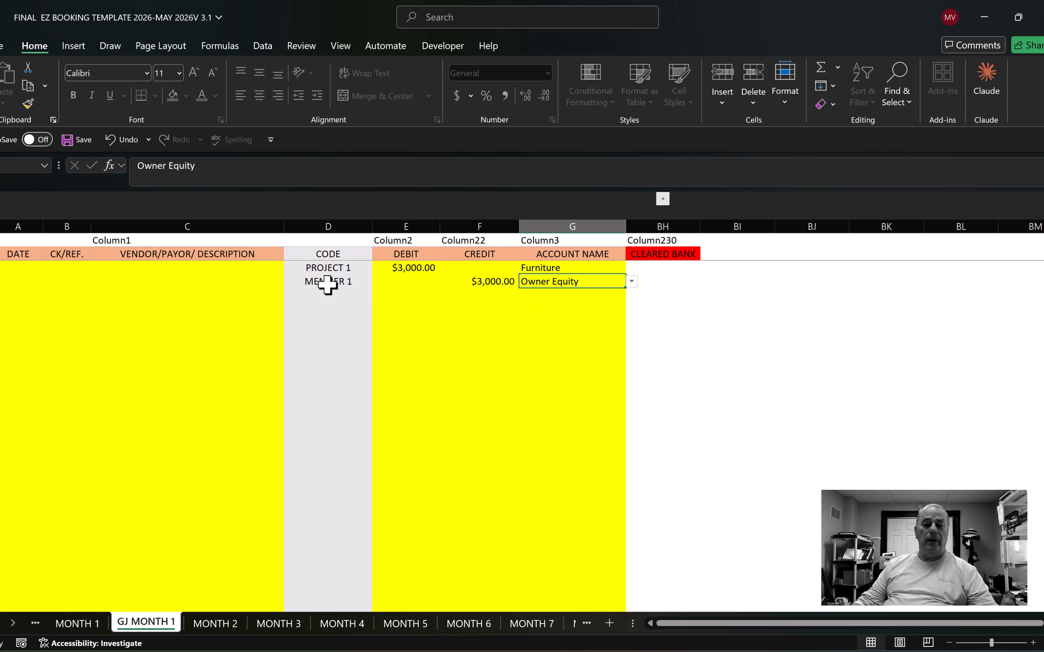
{"action": "left_click", "coordinate": [14, 624]}
{"action": "left_click", "coordinate": [14, 625]}
{"action": "left_click", "coordinate": [15, 624]}
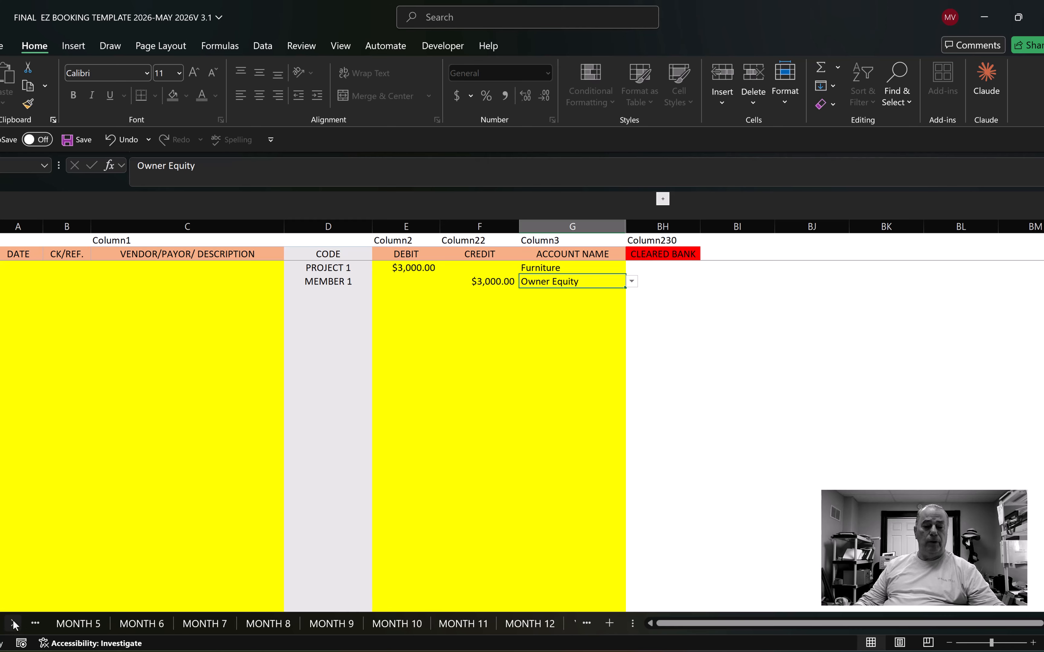
{"action": "left_click", "coordinate": [14, 624]}
{"action": "left_click", "coordinate": [14, 625]}
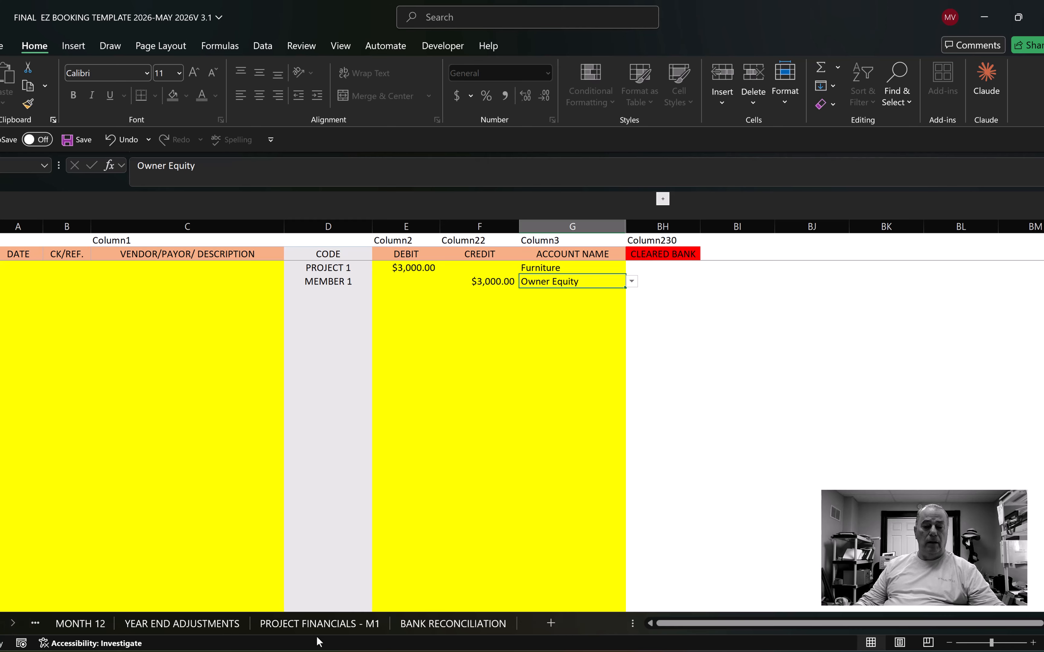
{"action": "left_click", "coordinate": [314, 626]}
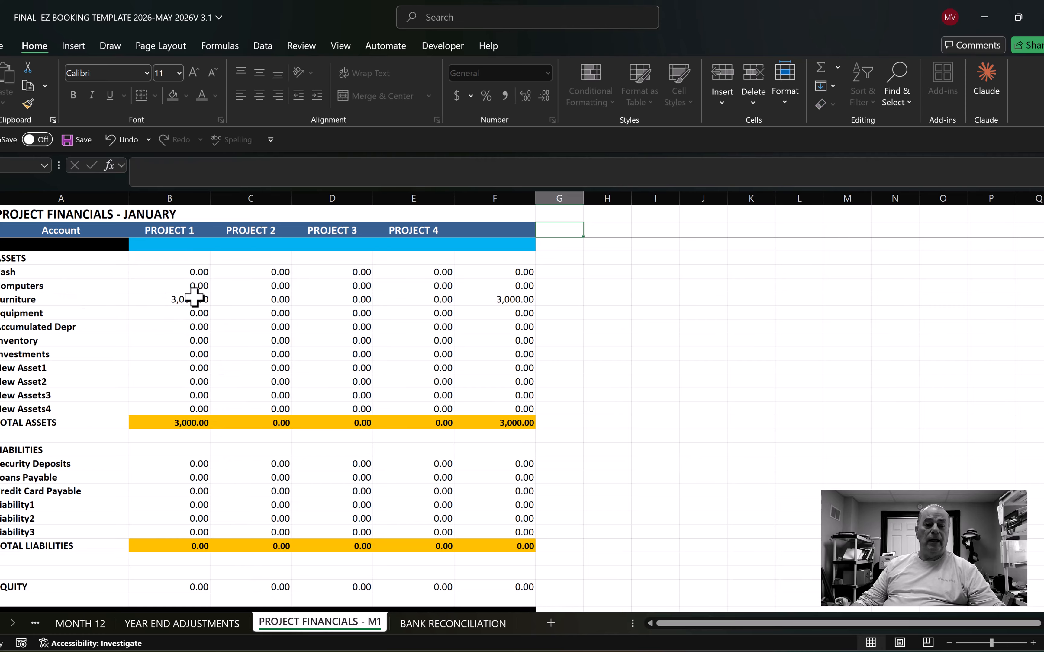
Open the EQUITY SPLIT sheet and check the GJ MONTH 1 row for MEMBER 1.
{"action": "scroll", "coordinate": [220, 625], "scroll_direction": "up", "scroll_amount": 10}
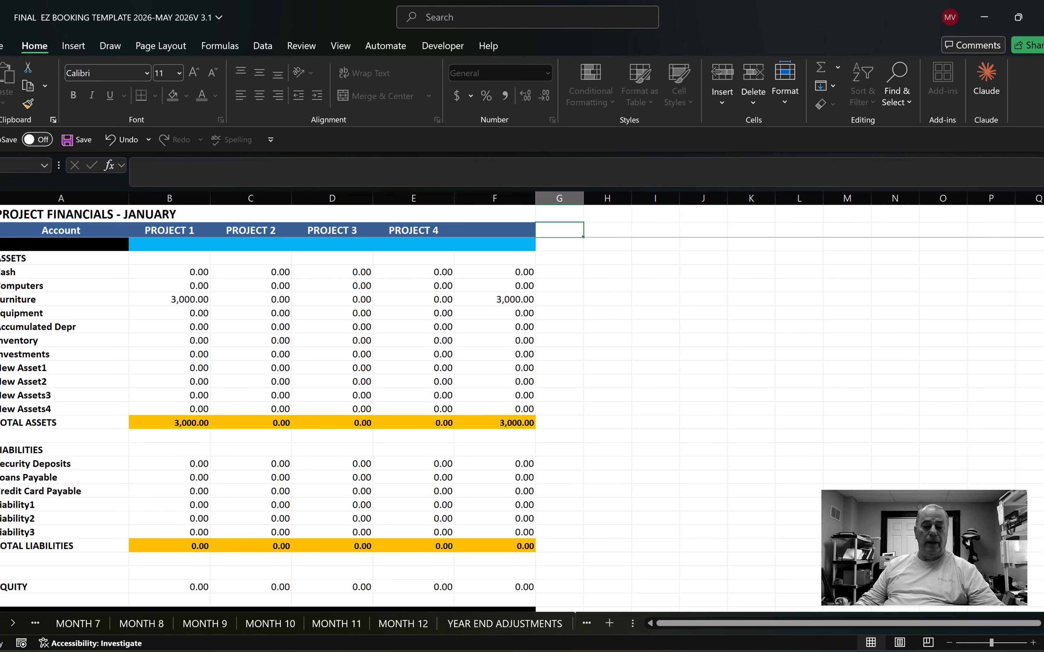
{"action": "scroll", "coordinate": [219, 625], "scroll_direction": "up", "scroll_amount": 4}
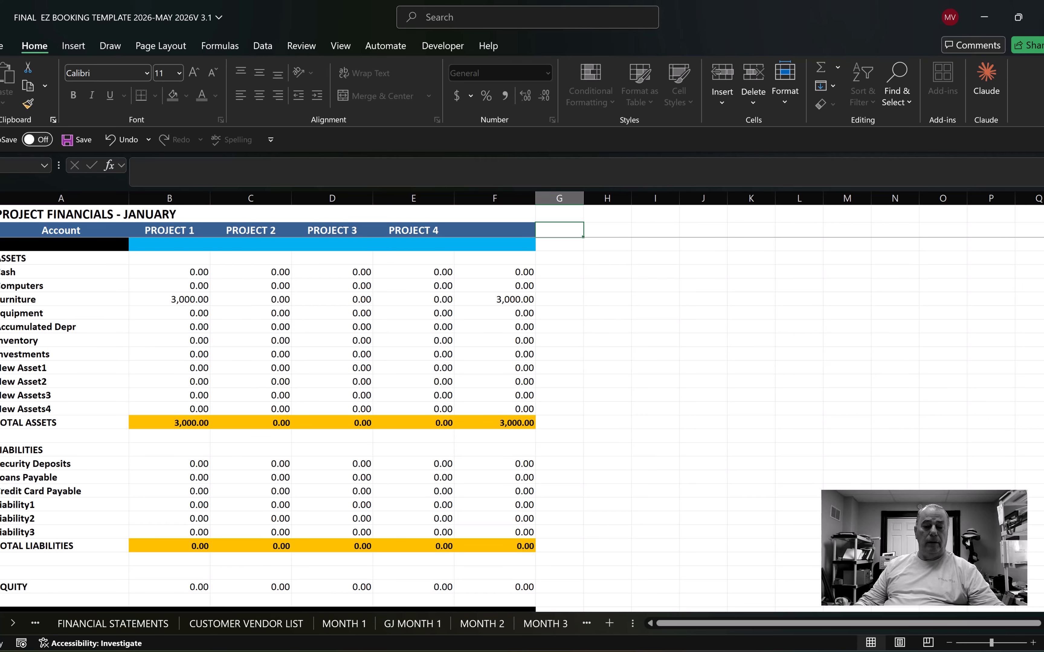
{"action": "scroll", "coordinate": [220, 625], "scroll_direction": "up", "scroll_amount": 3}
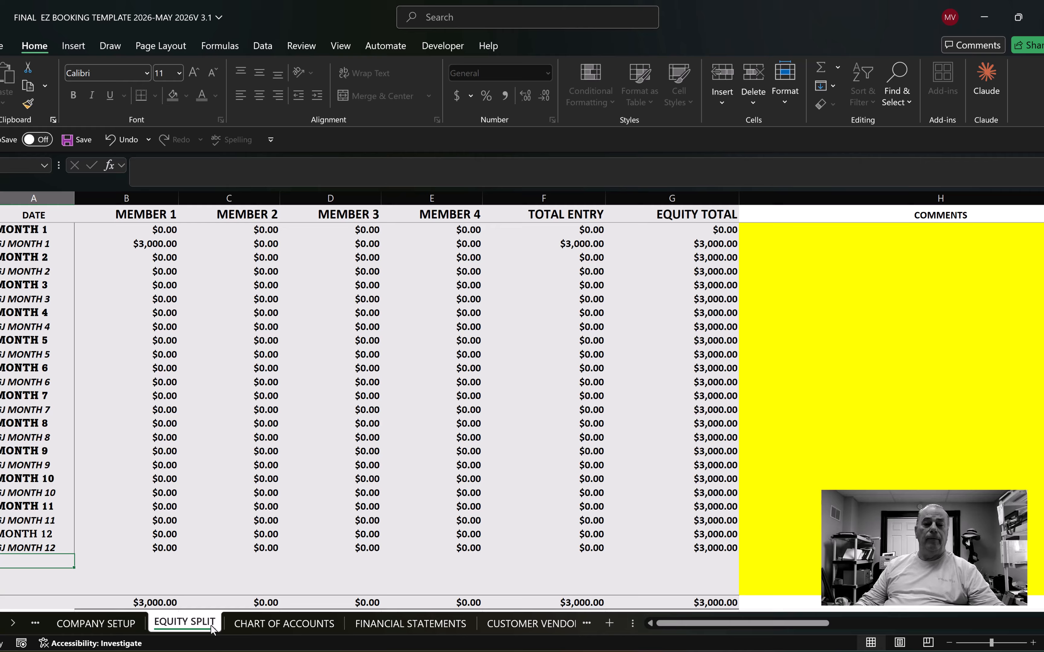
{"action": "left_click", "coordinate": [214, 626]}
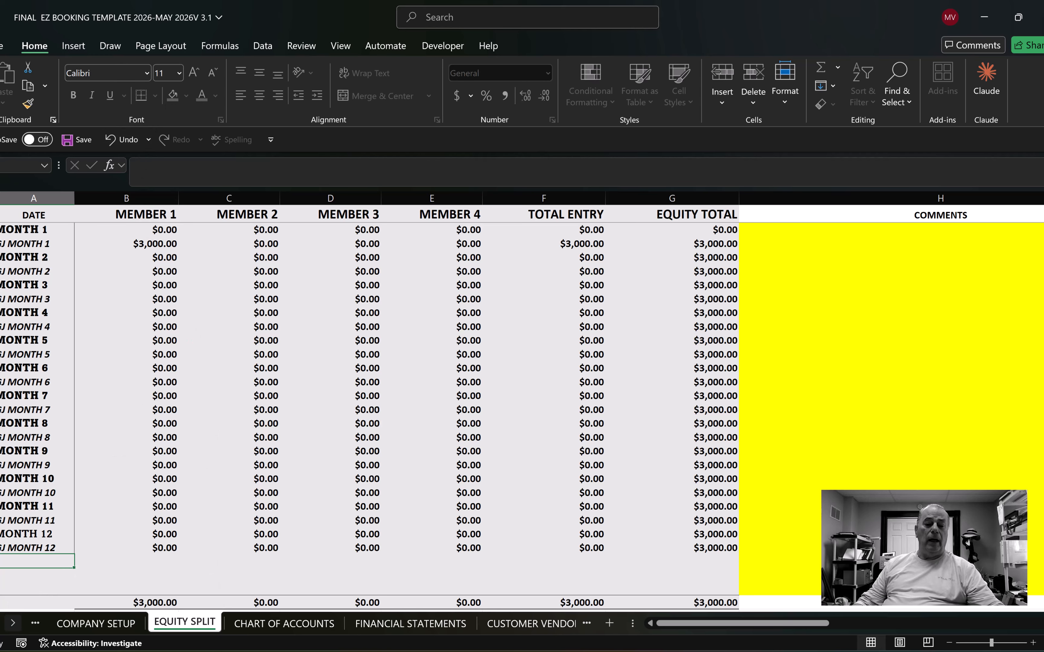
Replace the MEMBER 1 code on the CHART OF ACCOUNTS sheet with a member's first name, then check the EQUITY SPLIT column heading.
{"action": "left_click", "coordinate": [0, 623]}
{"action": "left_click", "coordinate": [0, 623]}
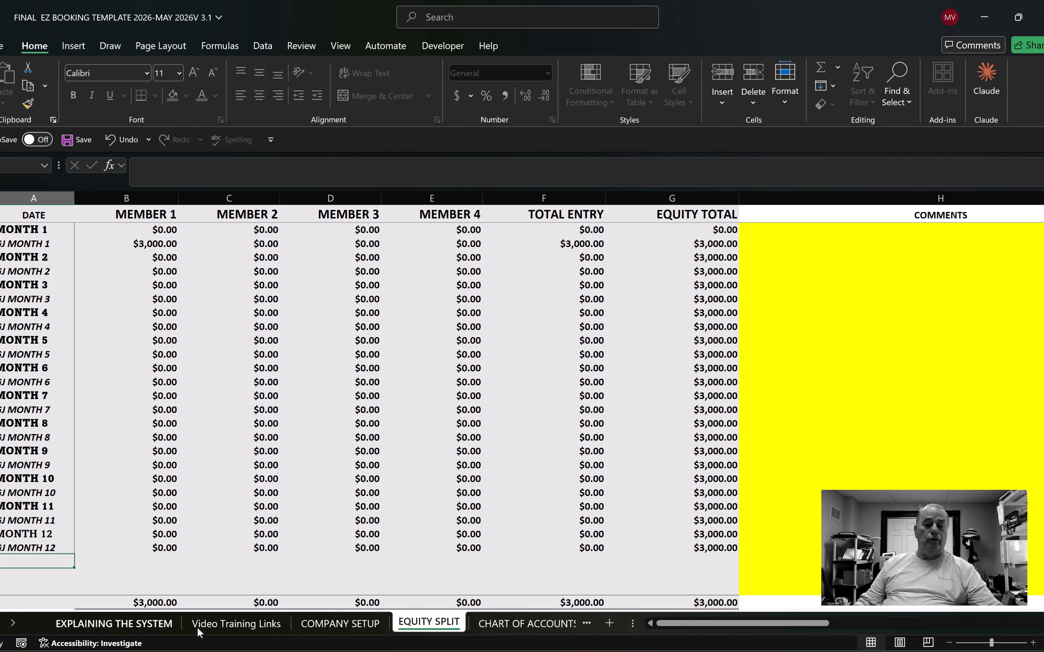
{"action": "left_click", "coordinate": [538, 630]}
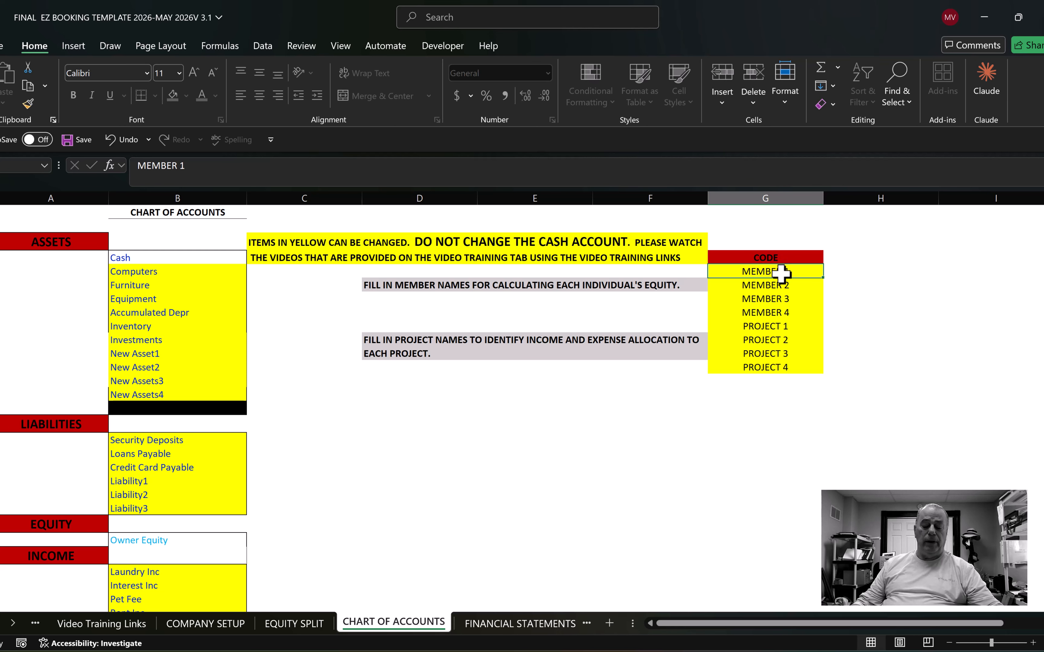
{"action": "type", "text": "JOE"}
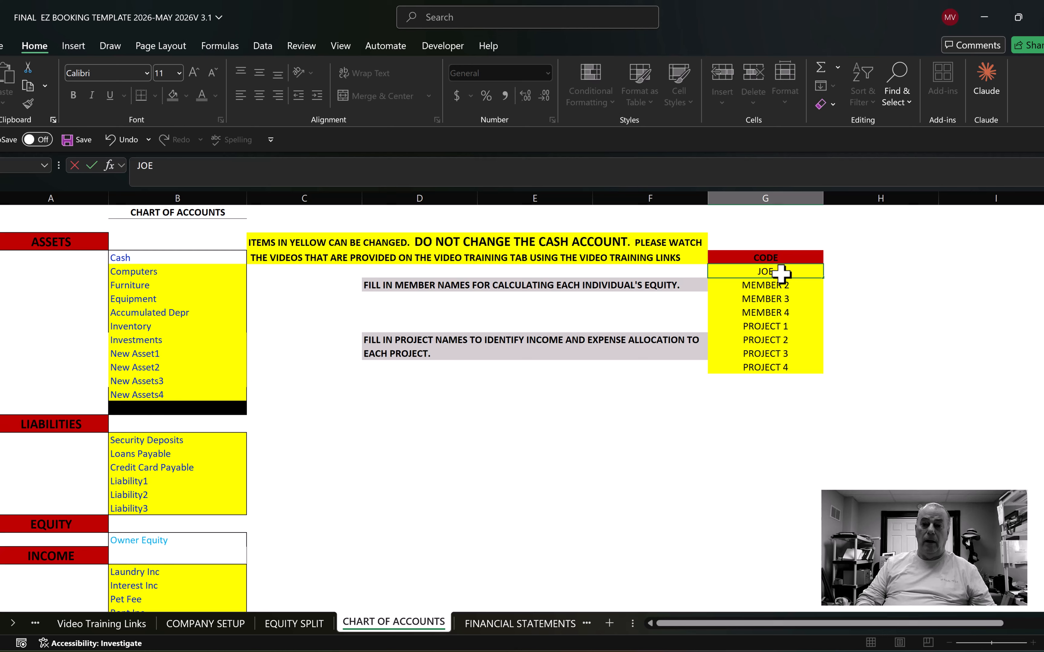
{"action": "key", "text": "Return"}
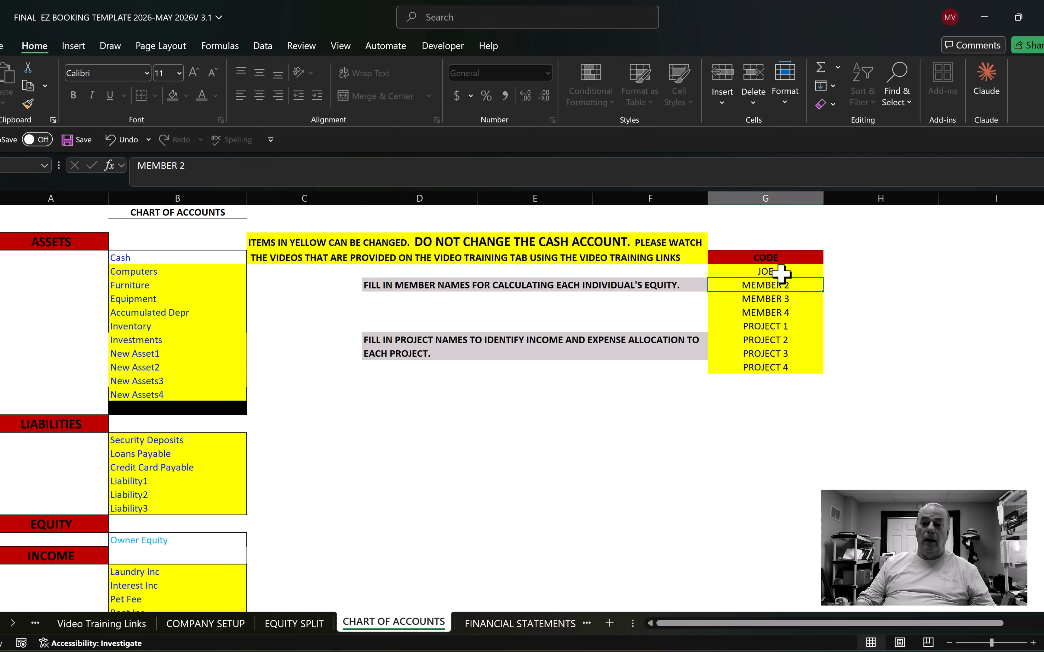
{"action": "left_click", "coordinate": [293, 623]}
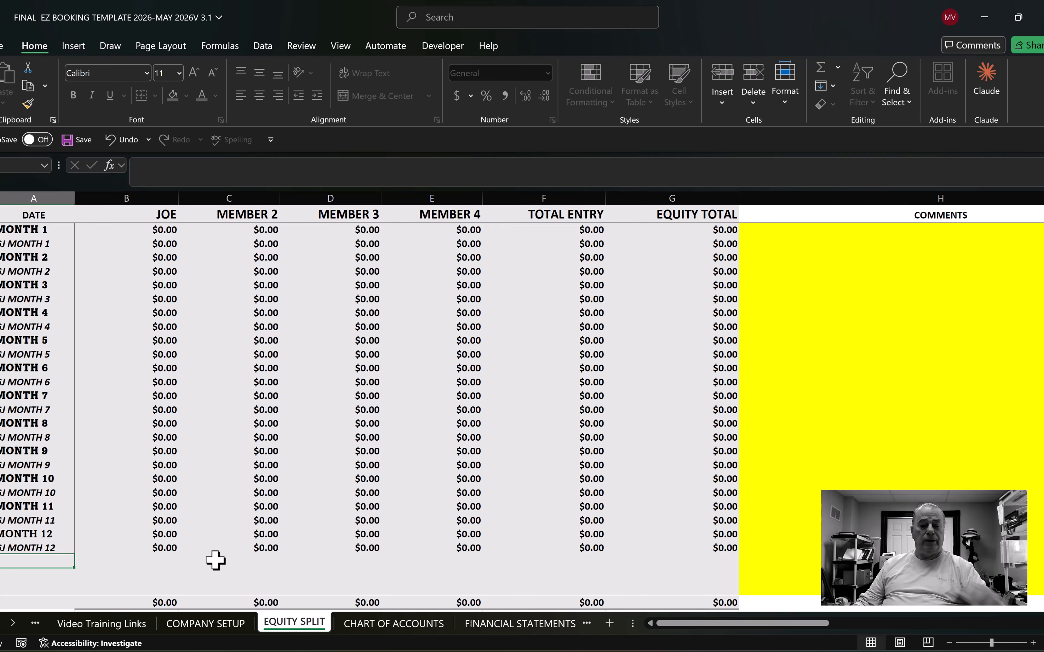
Change the first member code on the CHART OF ACCOUNTS sheet back to MEMBER 1.
{"action": "left_click", "coordinate": [371, 629]}
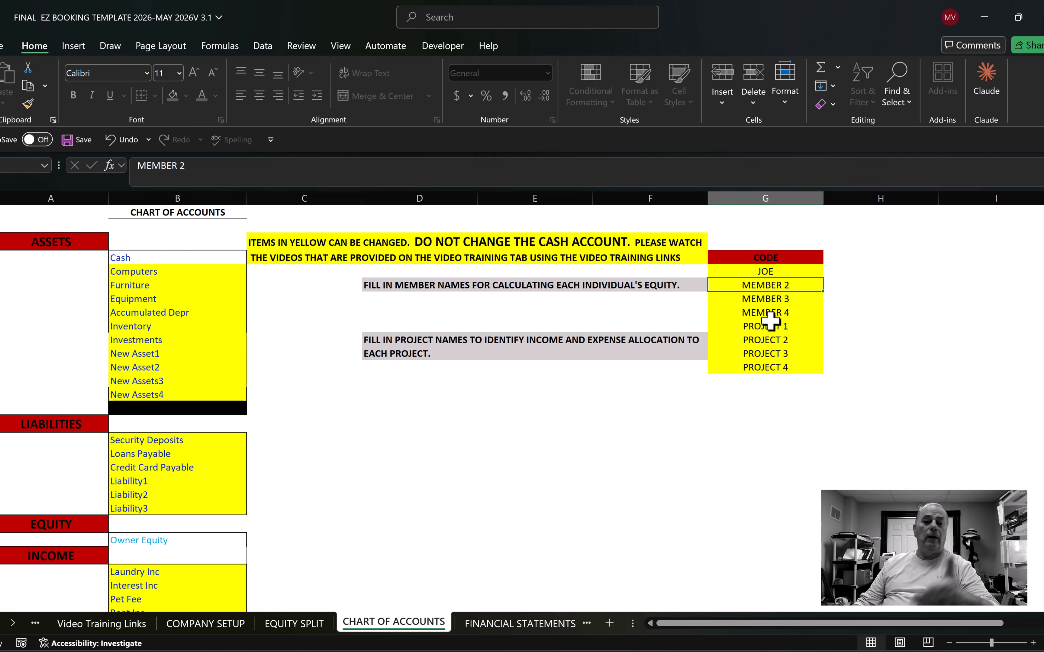
{"action": "left_click", "coordinate": [770, 272]}
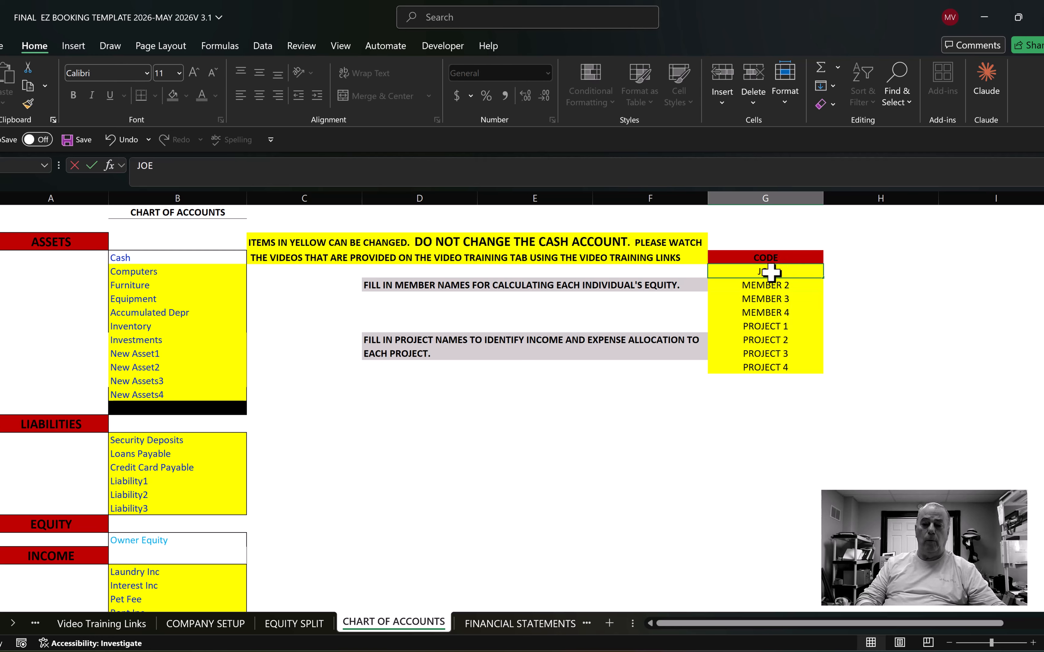
{"action": "key", "text": "BackSpace"}
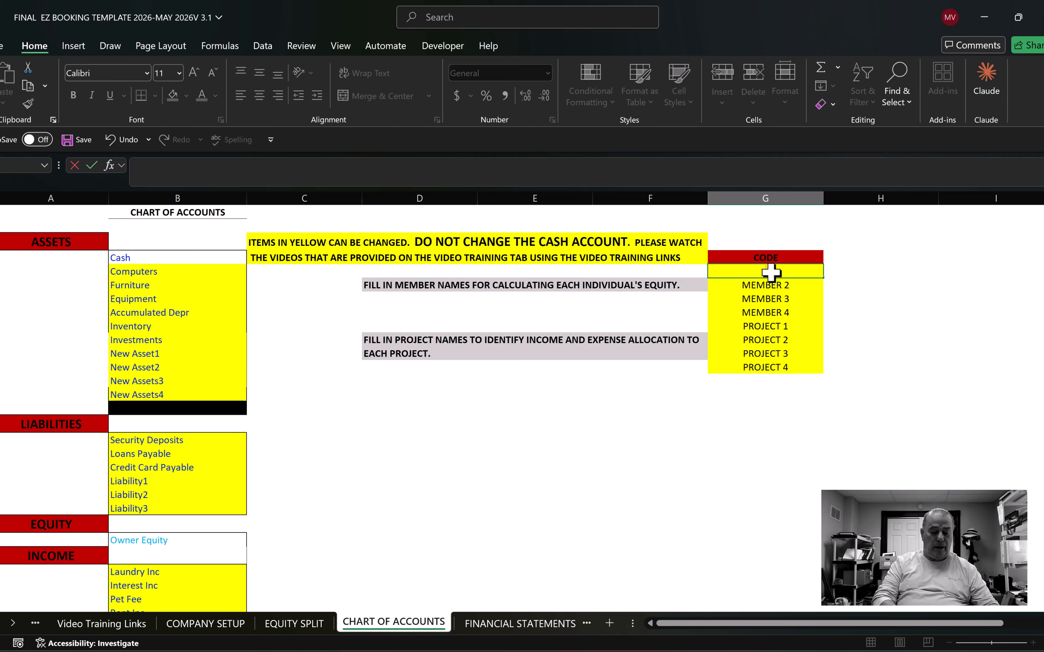
{"action": "type", "text": "MEMBER 1"}
{"action": "key", "text": "Return"}
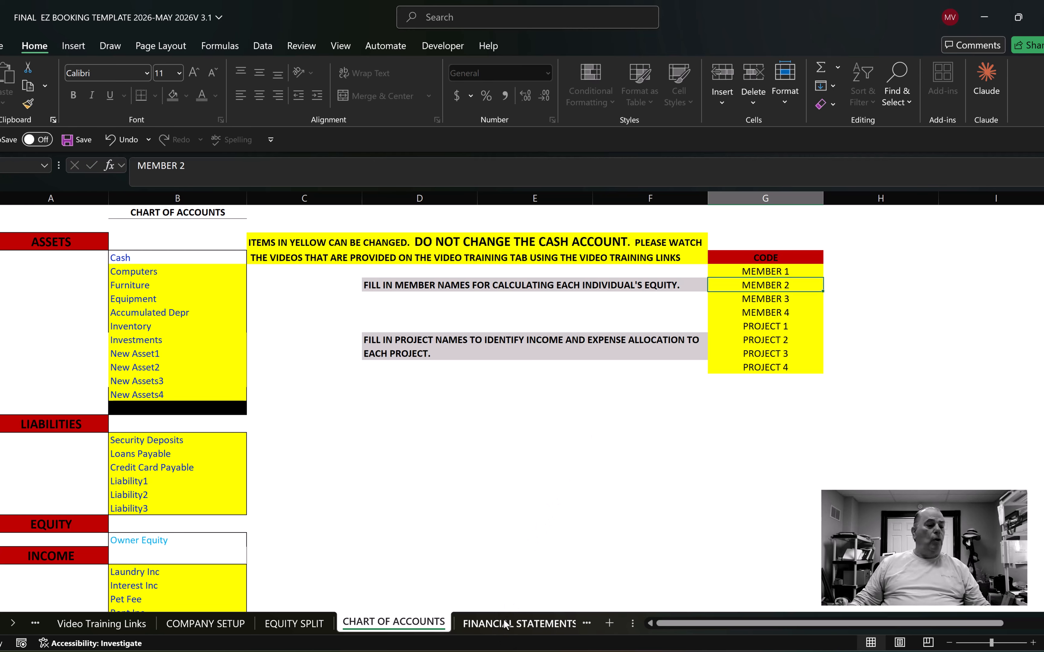
On the MONTH 1 sheet, assign the code MEMBER 2 to the 1/1/2026 Owner Equity transaction.
{"action": "left_click", "coordinate": [13, 623]}
{"action": "left_click", "coordinate": [13, 623]}
{"action": "left_click", "coordinate": [14, 623]}
{"action": "left_click", "coordinate": [14, 622]}
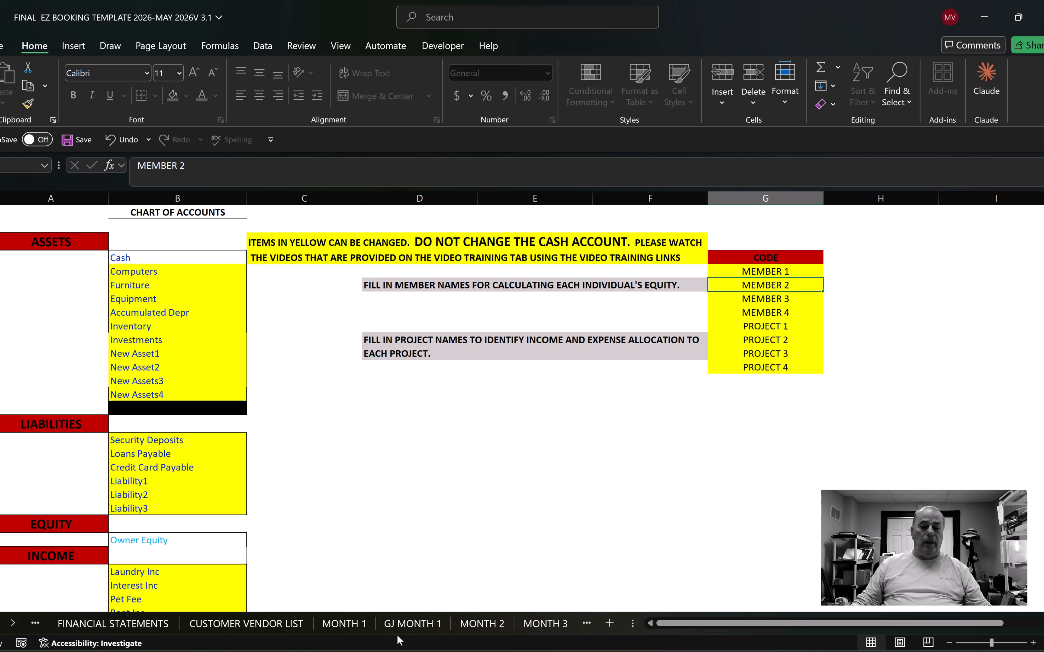
{"action": "left_click", "coordinate": [355, 626]}
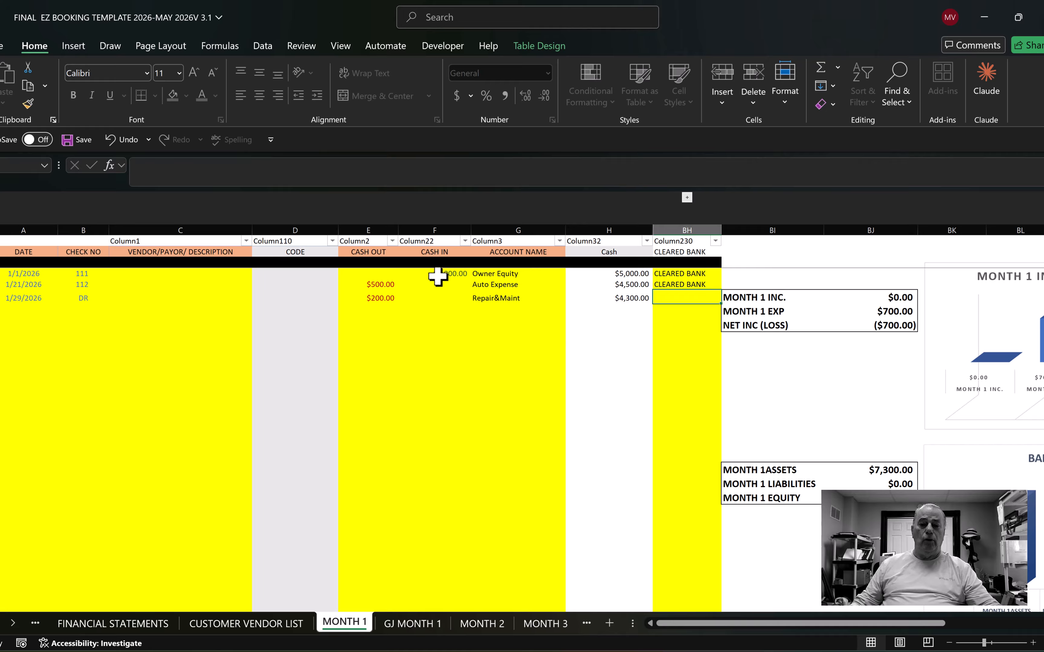
{"action": "left_click", "coordinate": [315, 274]}
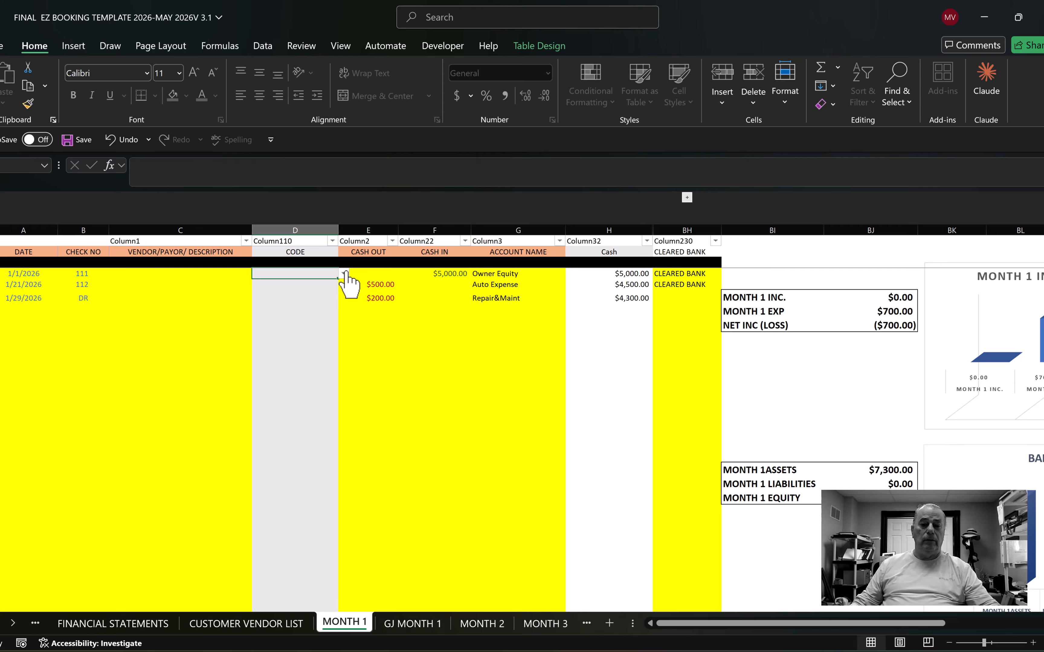
{"action": "left_click", "coordinate": [344, 274]}
{"action": "left_click", "coordinate": [277, 297]}
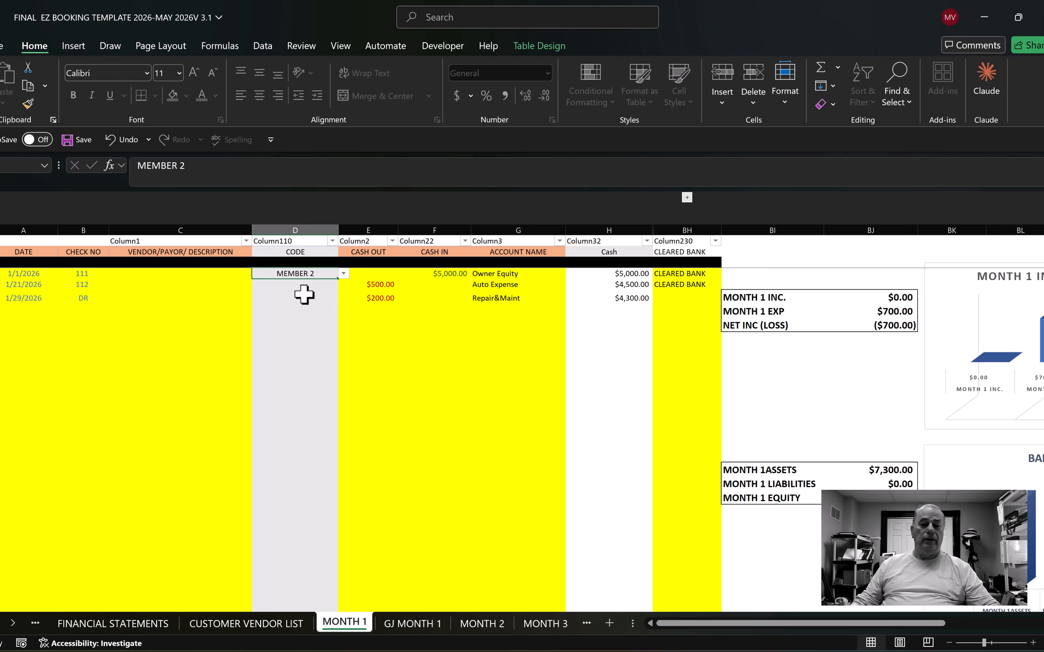
{"action": "left_click", "coordinate": [303, 284]}
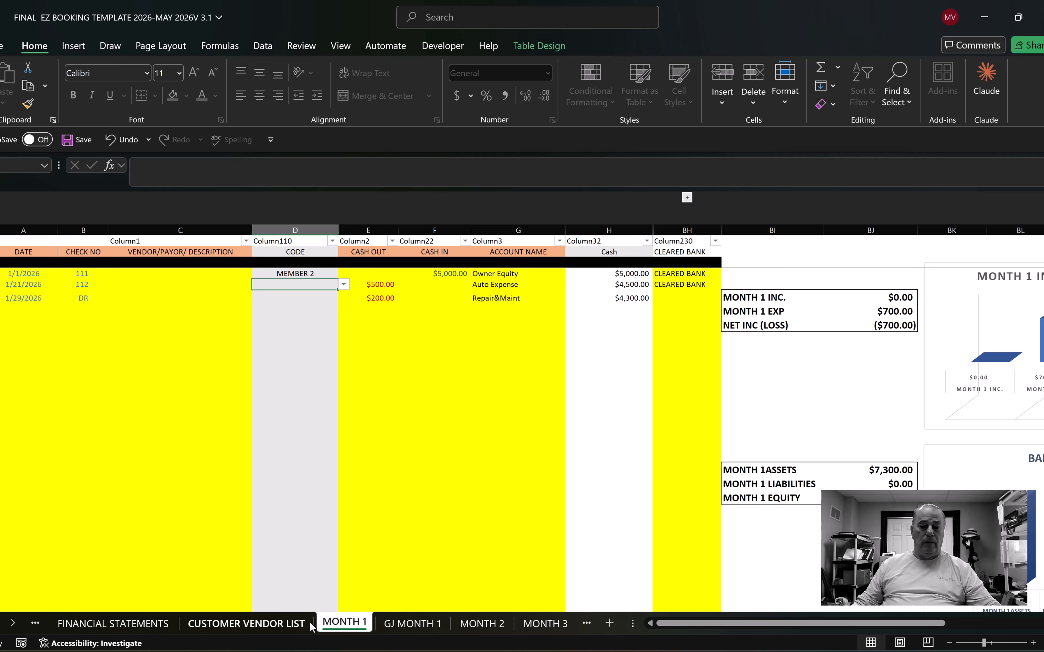
Check MEMBER 2's MONTH 1 equity on the EQUITY SPLIT sheet, then review the account sections on PROJECT FINANCIALS - M1.
{"action": "scroll", "coordinate": [213, 626], "scroll_direction": "up", "scroll_amount": 3}
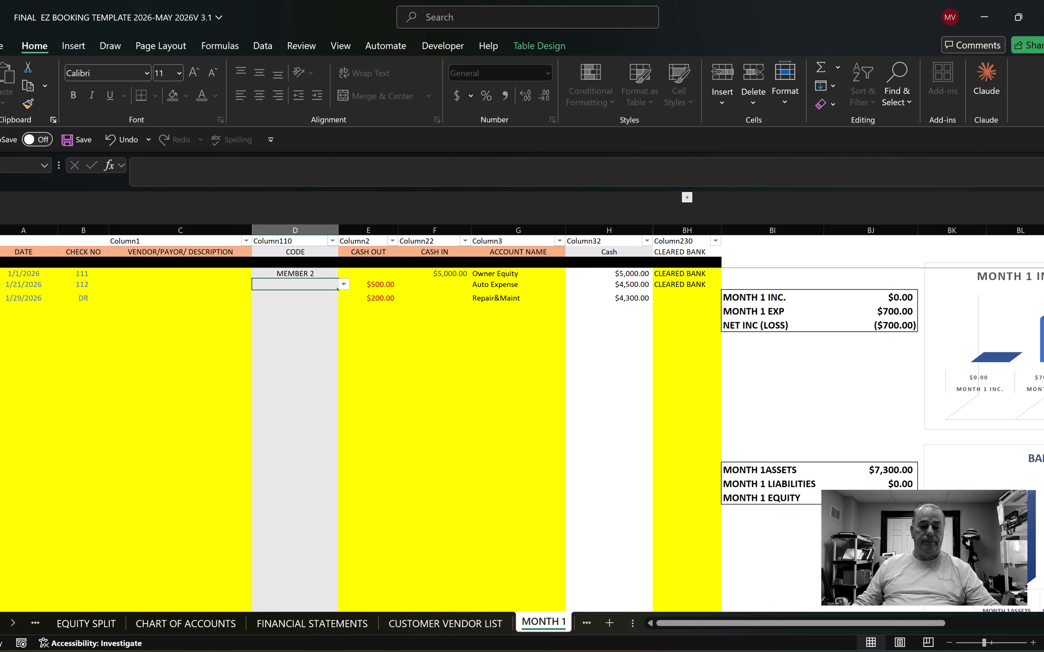
{"action": "left_click", "coordinate": [196, 624]}
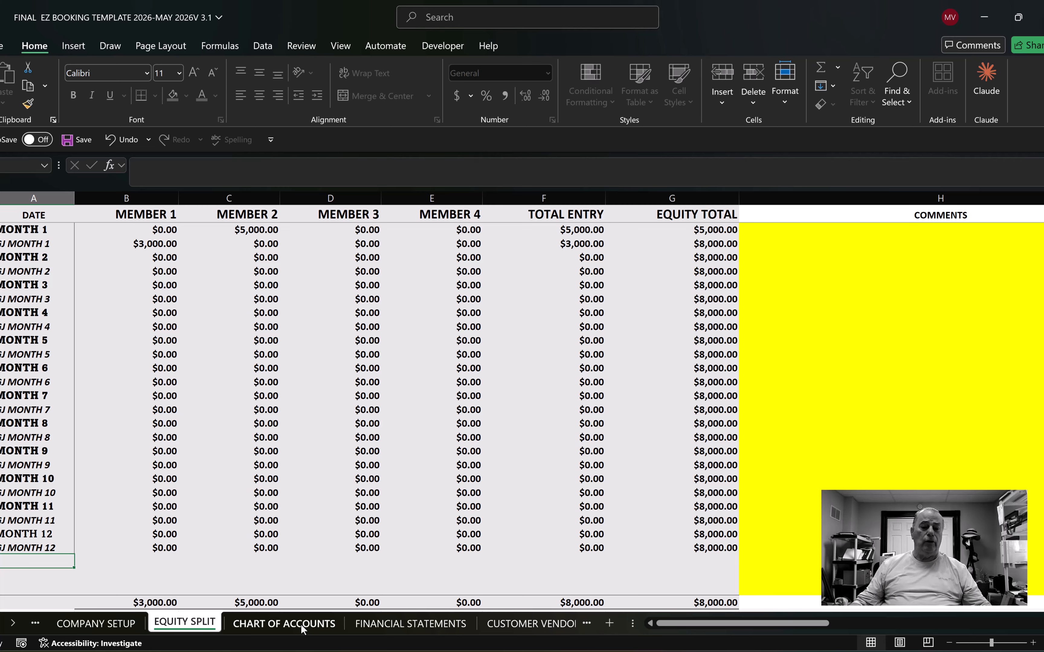
{"action": "left_click", "coordinate": [14, 631]}
{"action": "left_click", "coordinate": [13, 631]}
{"action": "left_click", "coordinate": [14, 631]}
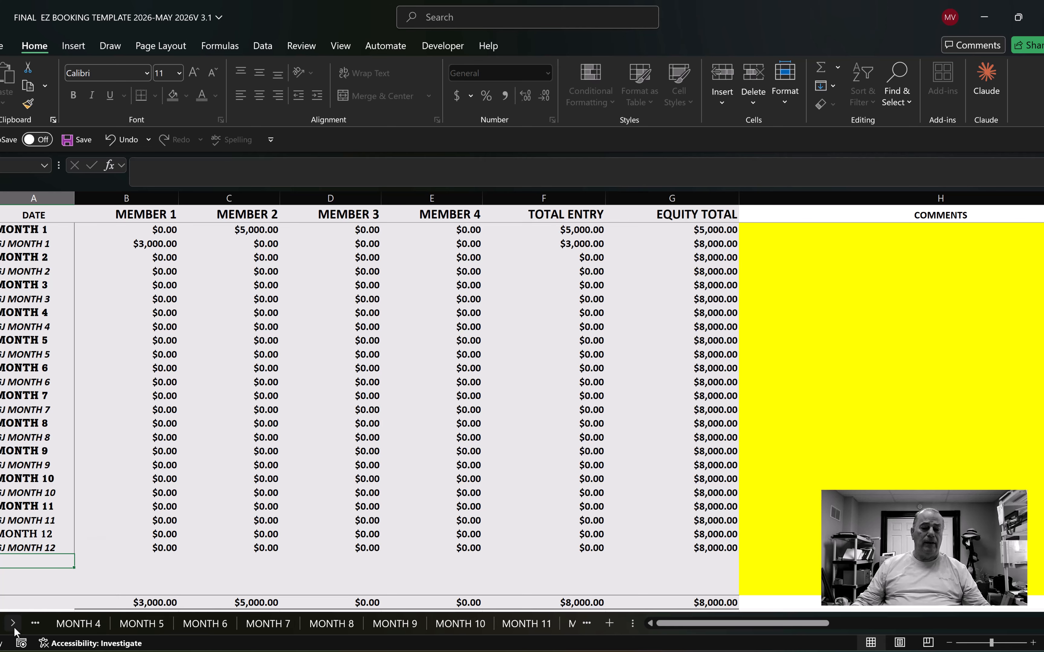
{"action": "left_click", "coordinate": [13, 631]}
{"action": "left_click", "coordinate": [13, 631]}
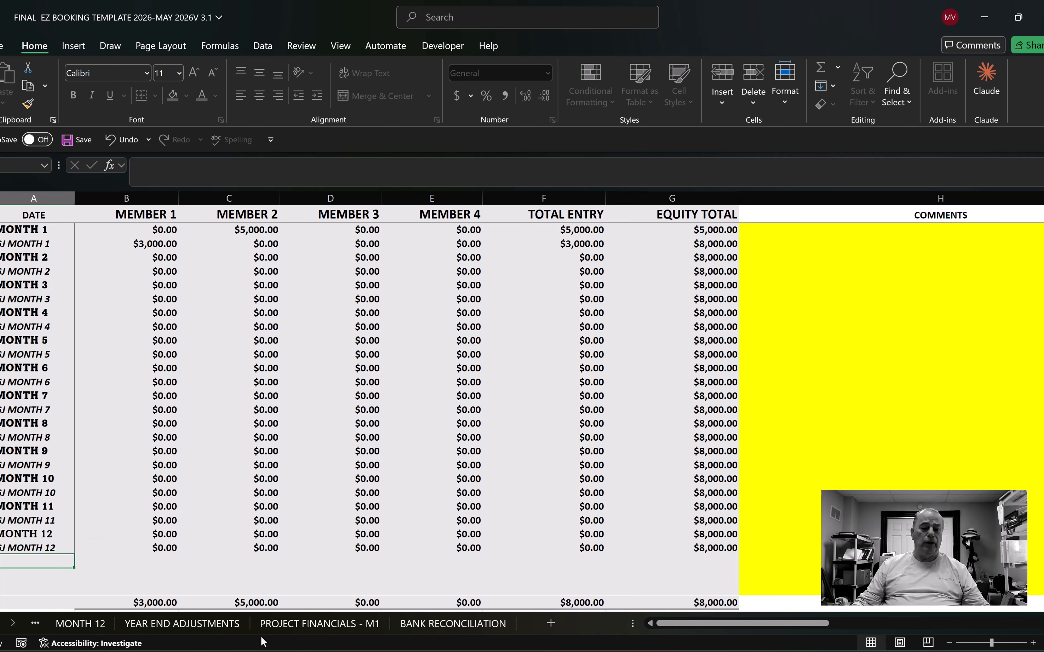
{"action": "left_click", "coordinate": [319, 625]}
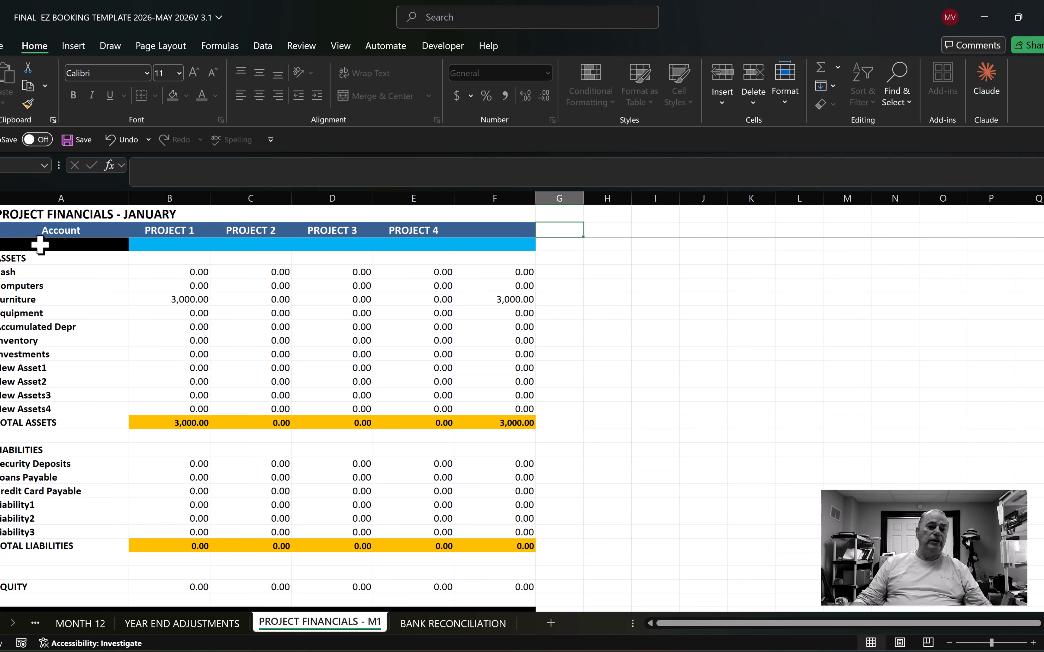
{"action": "scroll", "coordinate": [21, 418], "scroll_direction": "down", "scroll_amount": 4}
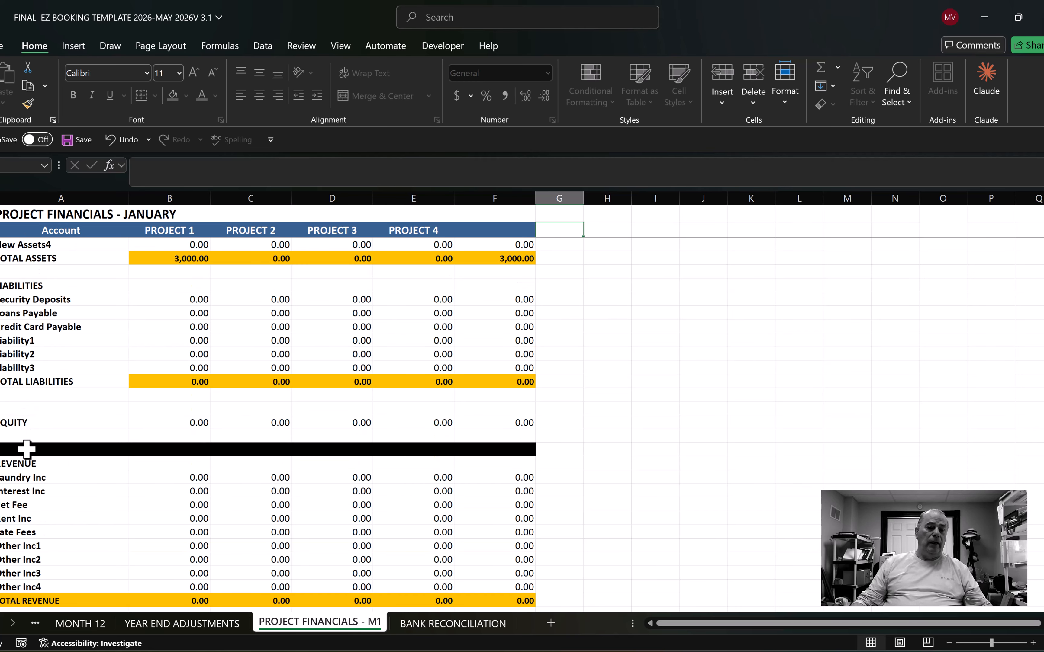
{"action": "scroll", "coordinate": [26, 448], "scroll_direction": "down", "scroll_amount": 2}
{"action": "scroll", "coordinate": [28, 444], "scroll_direction": "up", "scroll_amount": 6}
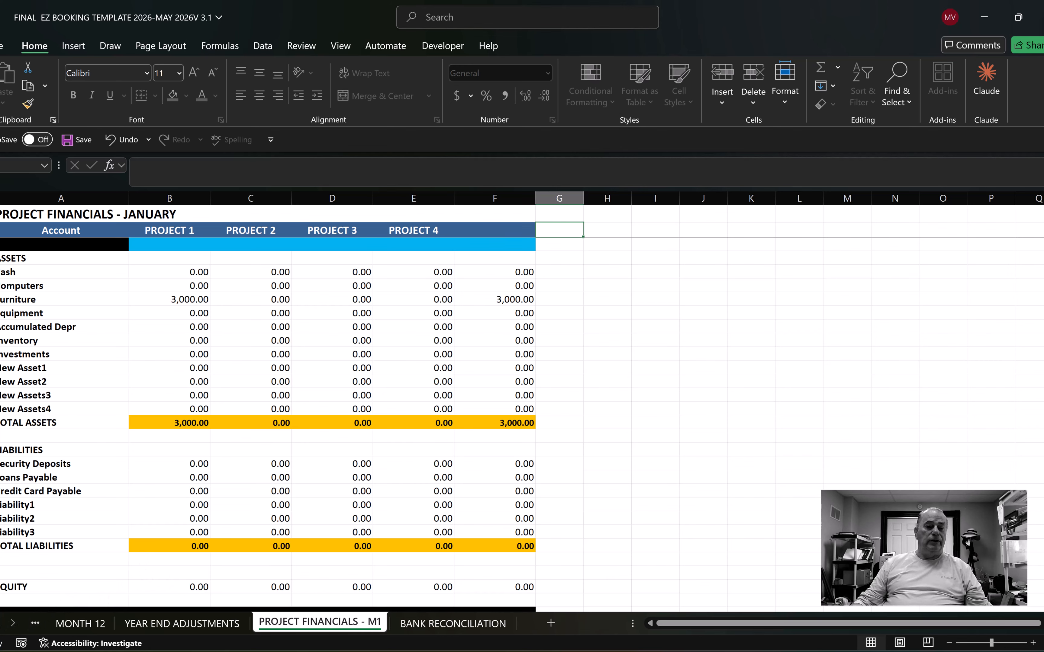
Return to the GJ MONTH 1 sheet to review its coded Furniture and Owner Equity entries.
{"action": "left_click", "coordinate": [1, 624]}
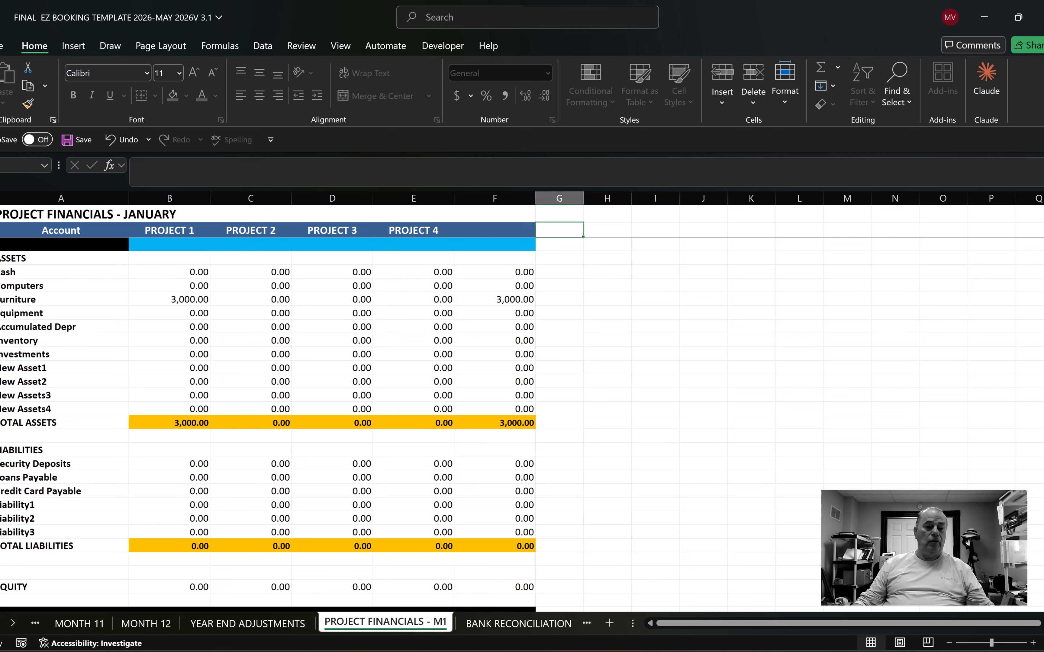
{"action": "left_click", "coordinate": [1, 623]}
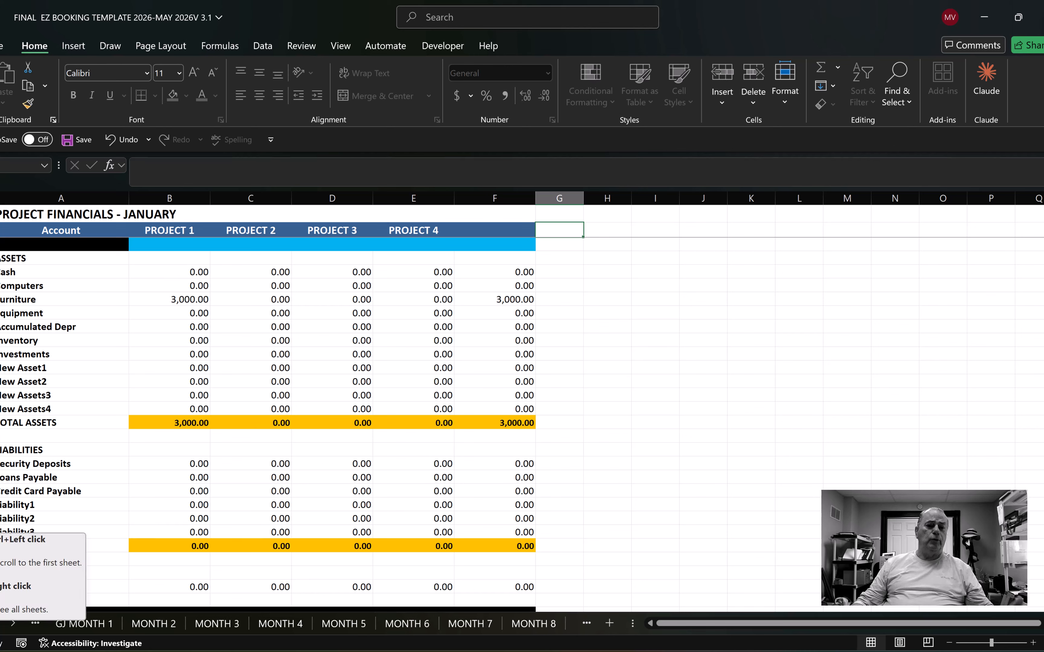
{"action": "left_click", "coordinate": [742, 465]}
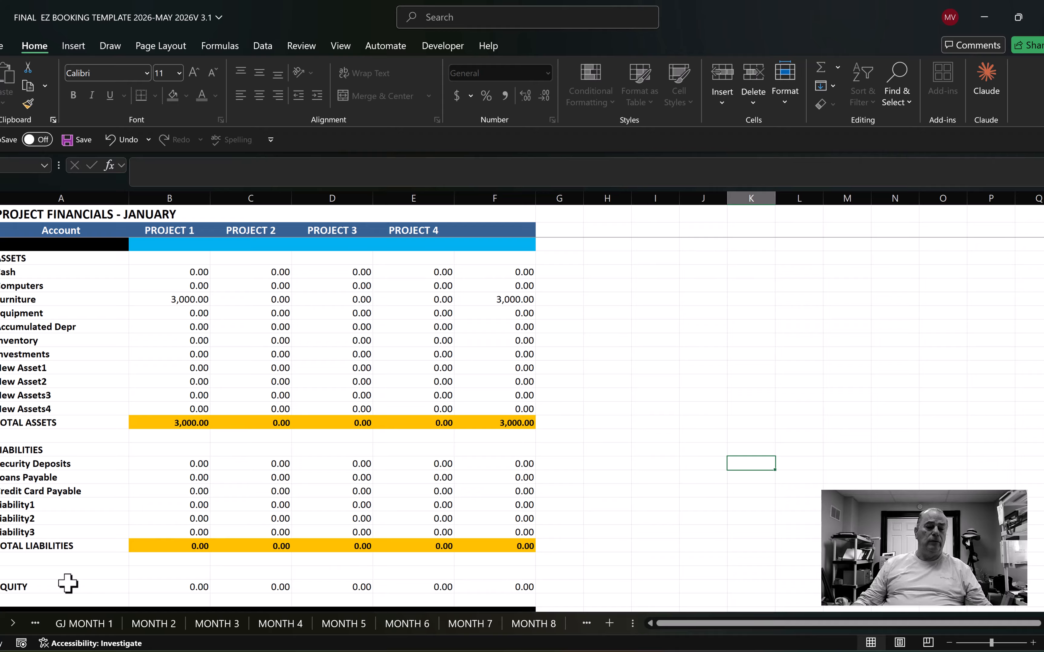
{"action": "left_click", "coordinate": [1, 623]}
{"action": "left_click", "coordinate": [1, 624]}
{"action": "left_click", "coordinate": [1, 623]}
{"action": "left_click", "coordinate": [1, 623]}
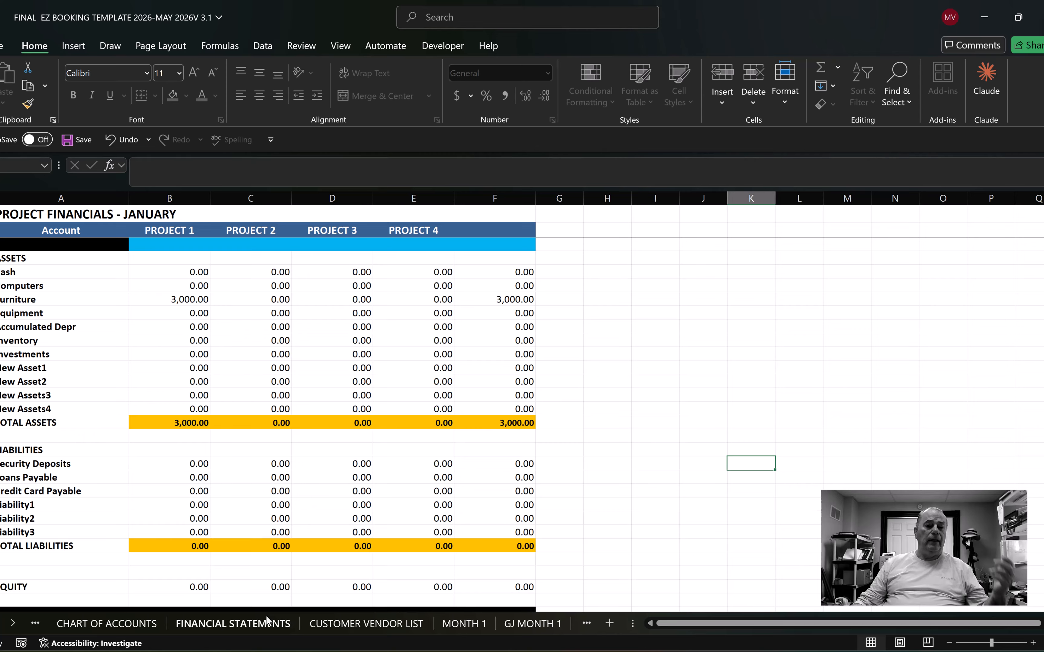
{"action": "left_click", "coordinate": [13, 624]}
{"action": "left_click", "coordinate": [13, 623]}
{"action": "left_click", "coordinate": [13, 623]}
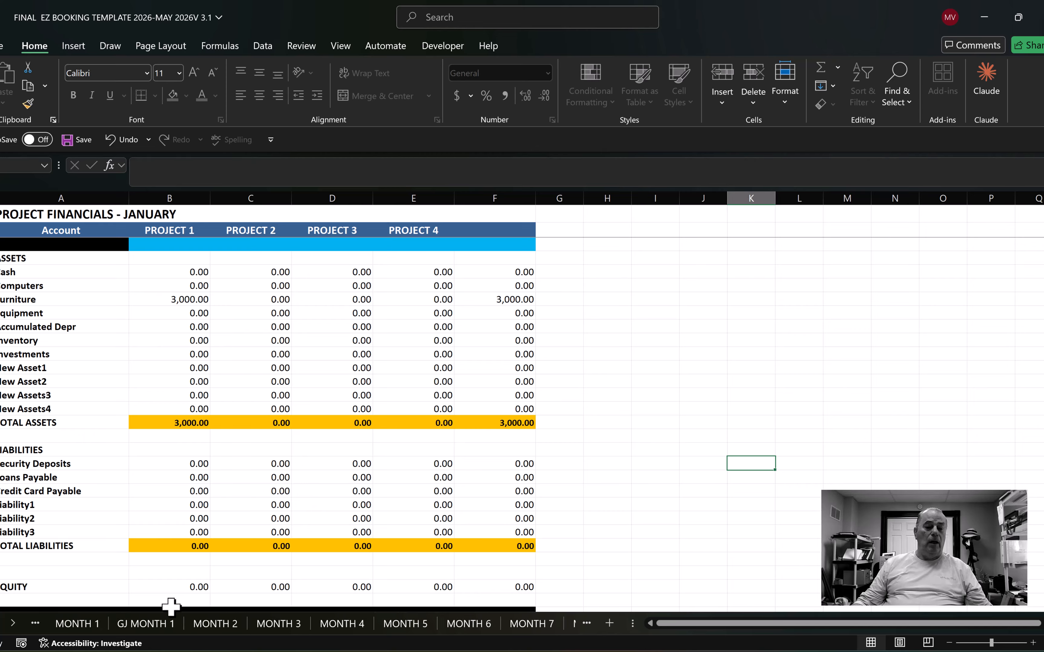
{"action": "left_click", "coordinate": [146, 623]}
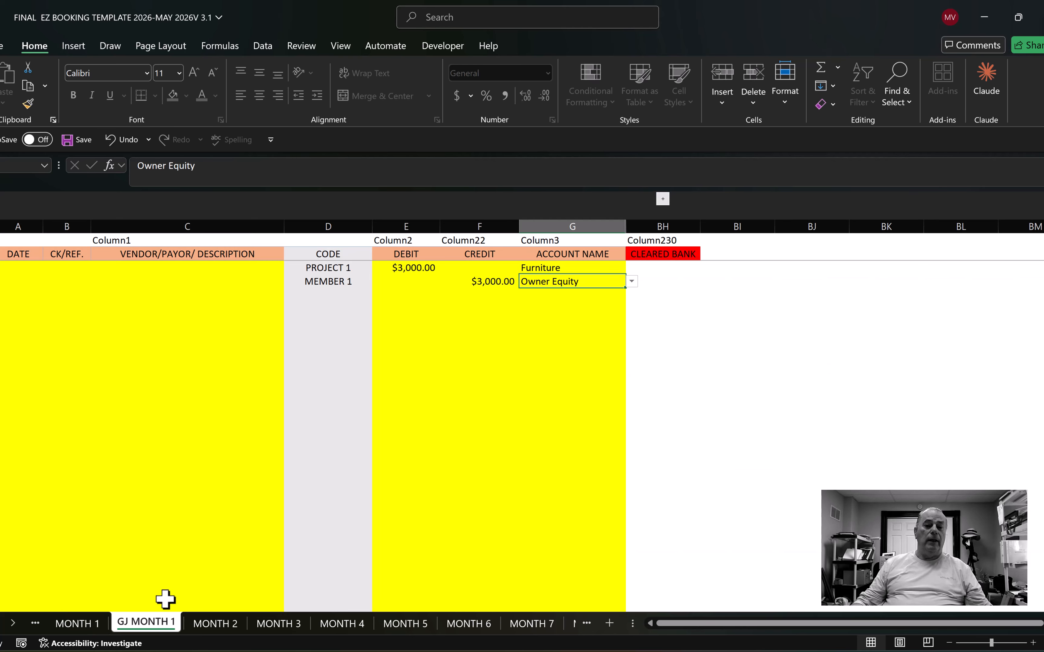
Clear the codes, debit and credit amounts, and account names from the two entries on the GJ MONTH 1 sheet.
{"action": "left_click", "coordinate": [342, 267]}
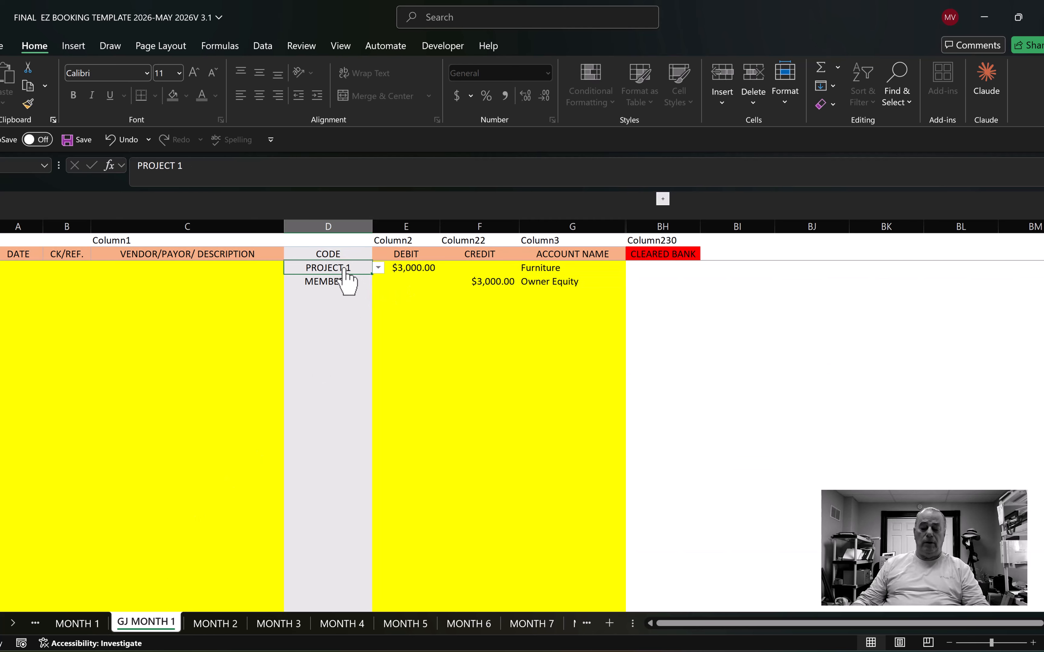
{"action": "key", "text": "Delete"}
{"action": "left_click", "coordinate": [345, 282]}
{"action": "key", "text": "Delete"}
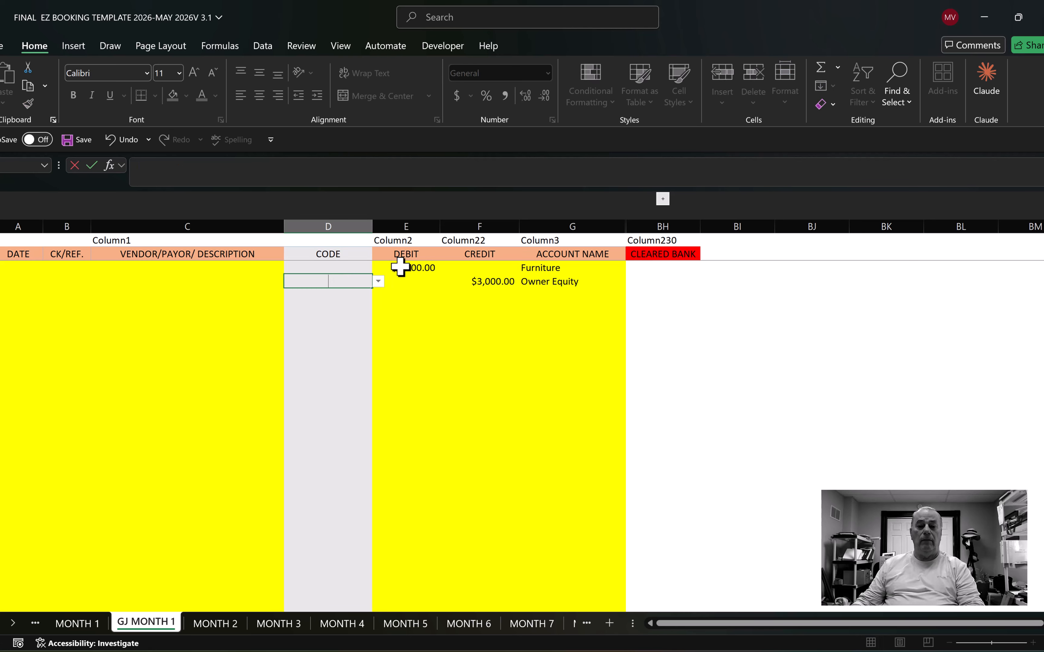
{"action": "left_click", "coordinate": [414, 267]}
{"action": "key", "text": "Delete"}
{"action": "left_click", "coordinate": [481, 281]}
{"action": "key", "text": "Delete"}
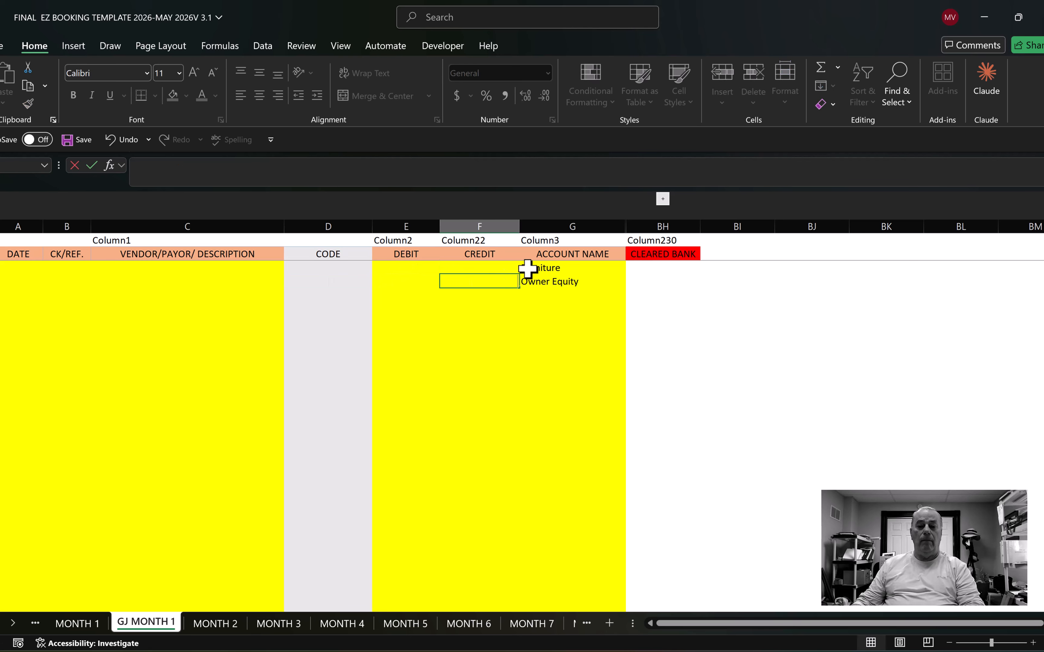
{"action": "left_click", "coordinate": [540, 267]}
{"action": "key", "text": "Delete"}
{"action": "left_click", "coordinate": [542, 281]}
{"action": "key", "text": "BackSpace"}
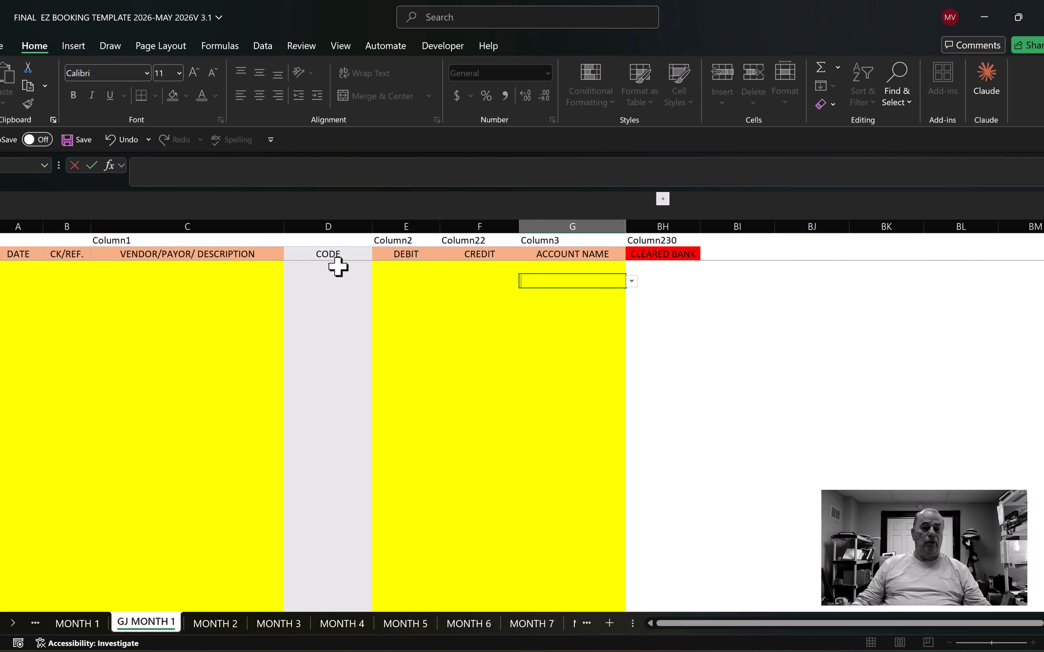
Assign the code PROJECT 1 to the first journal entry row after trying PROJECT 2 there.
{"action": "left_click", "coordinate": [337, 267]}
{"action": "left_click", "coordinate": [379, 268]}
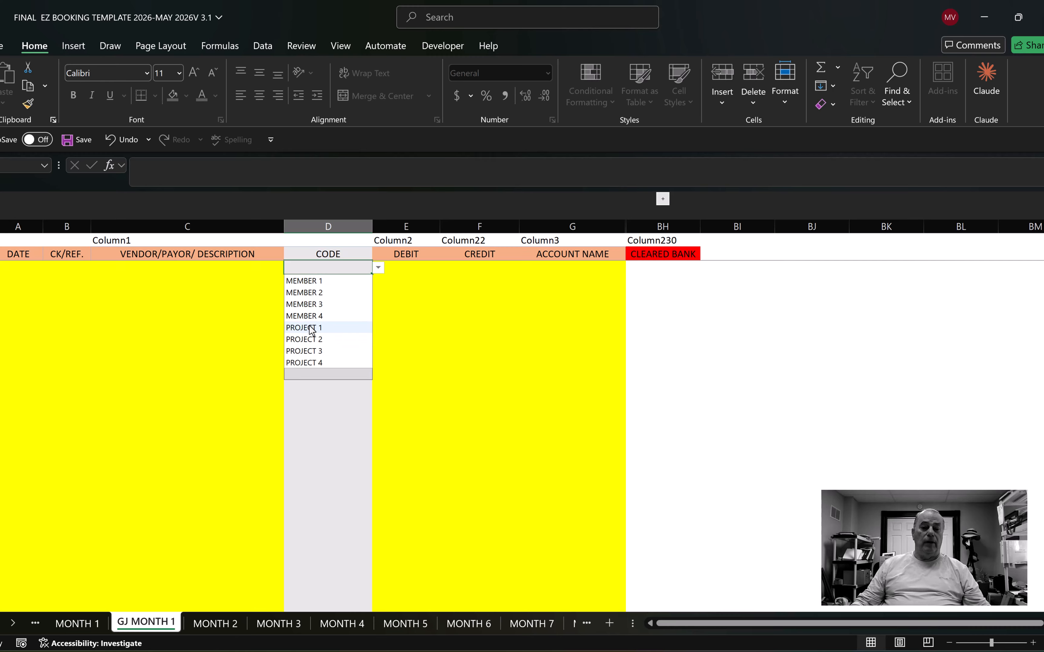
{"action": "left_click", "coordinate": [312, 328]}
{"action": "left_click", "coordinate": [379, 268]}
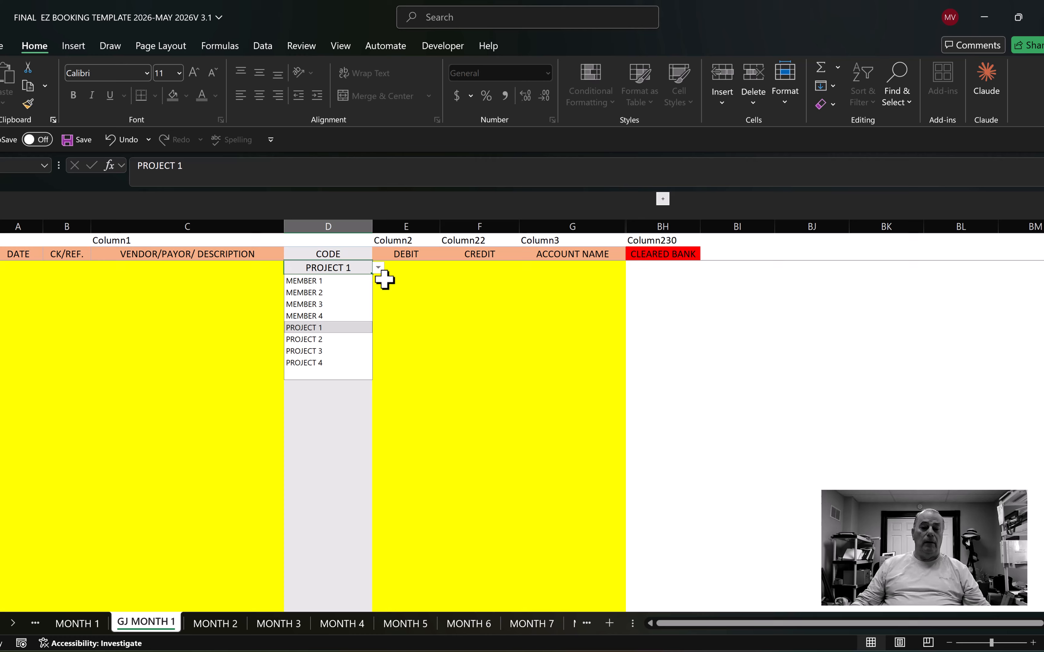
{"action": "left_click", "coordinate": [313, 342]}
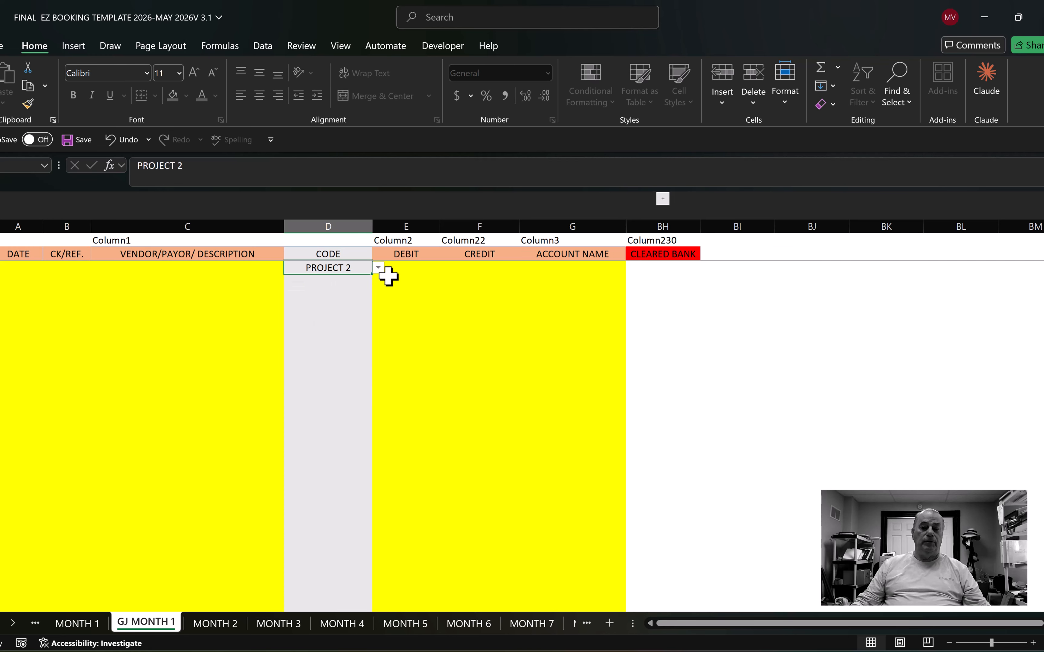
{"action": "left_click", "coordinate": [379, 268]}
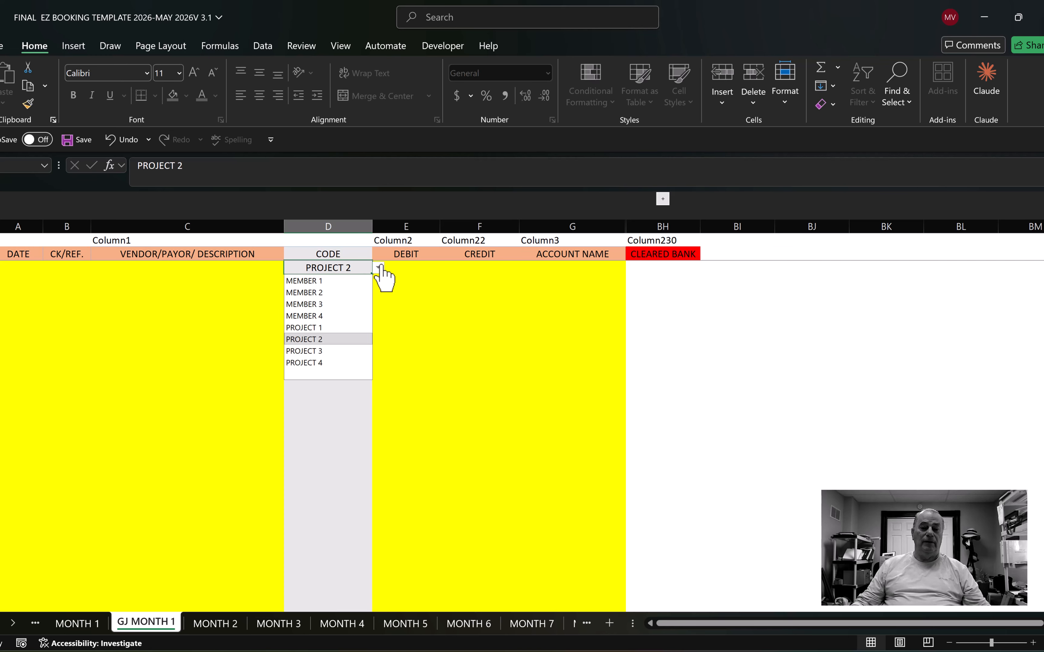
{"action": "left_click", "coordinate": [313, 328]}
Assign the code PROJECT 2 to the second journal entry row.
{"action": "left_click", "coordinate": [333, 280]}
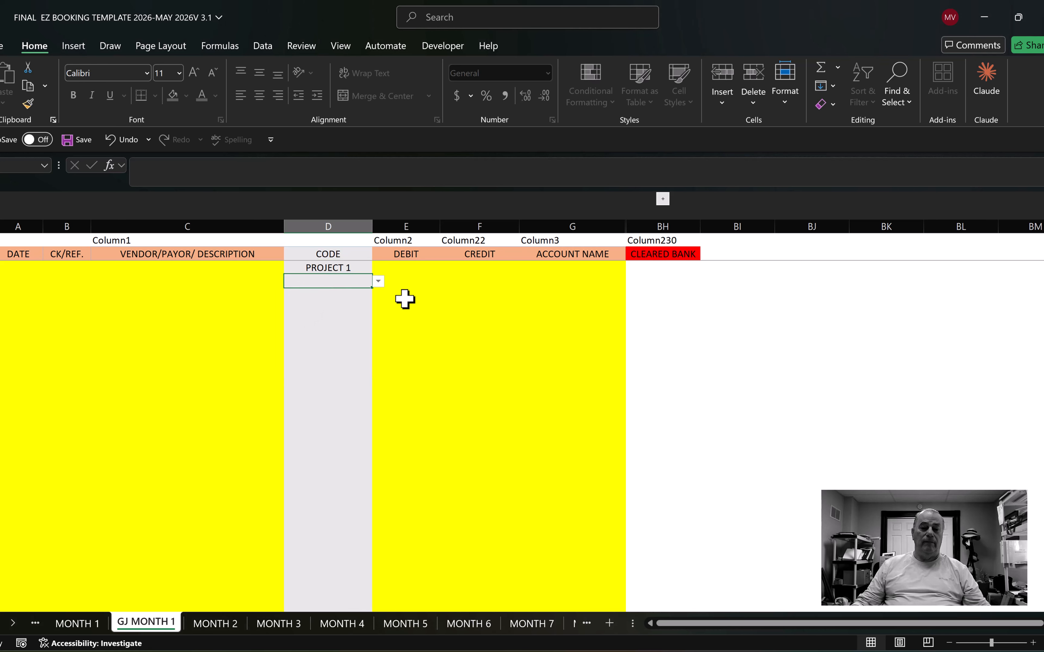
{"action": "left_click", "coordinate": [378, 282]}
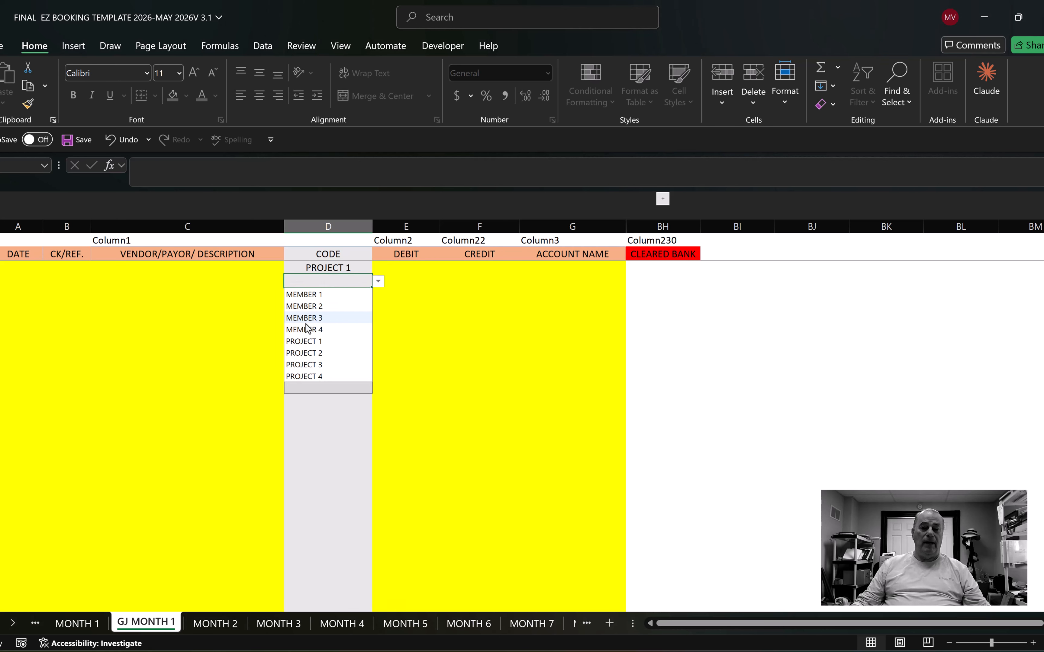
{"action": "left_click", "coordinate": [313, 354]}
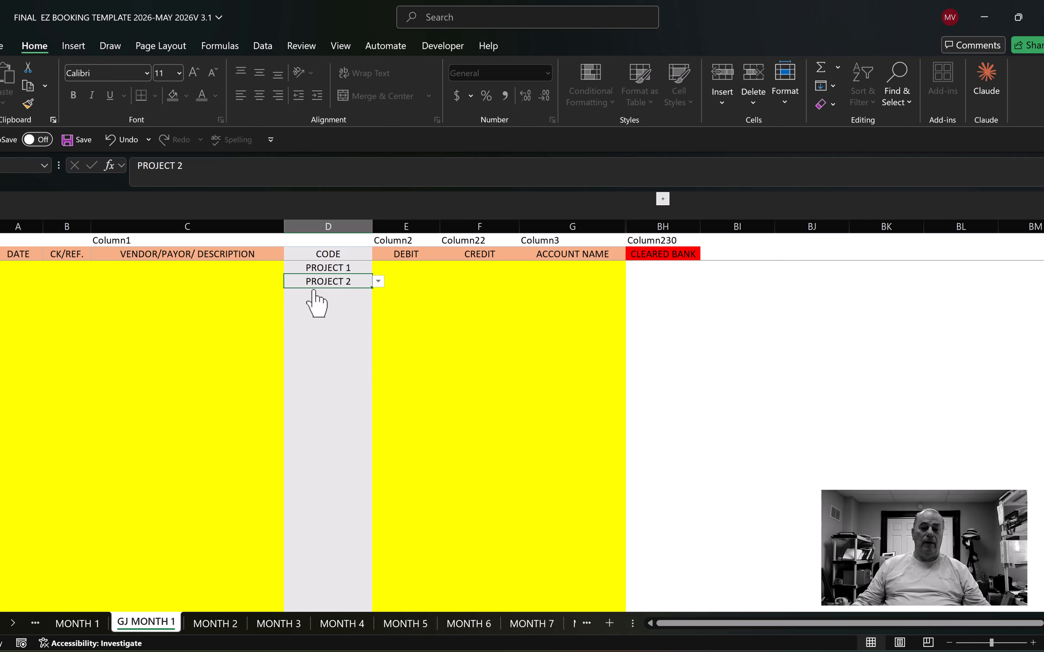
{"action": "key", "text": "alt+Down"}
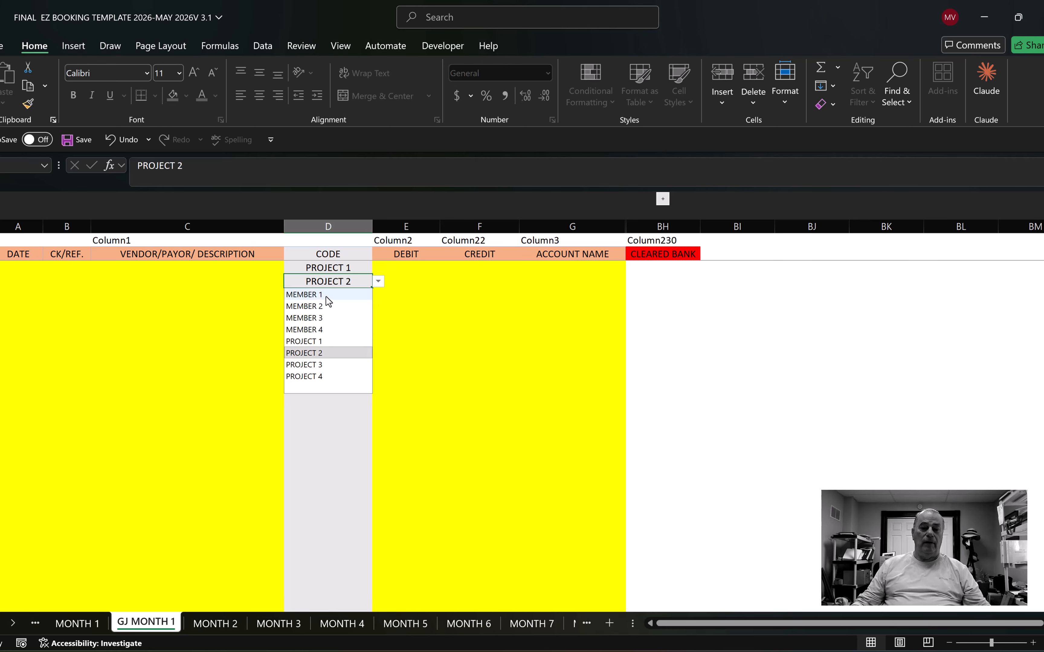
{"action": "left_click", "coordinate": [391, 294]}
Assign the code PROJECT 3 to the third journal entry row, then change it to PROJECT 4.
{"action": "left_click", "coordinate": [346, 293]}
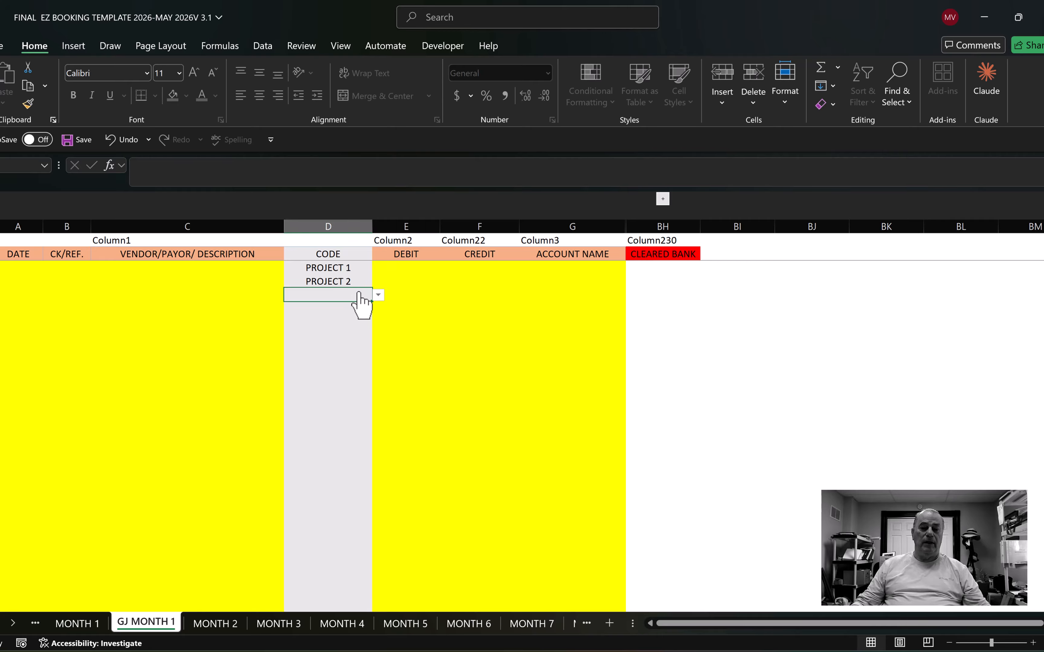
{"action": "left_click", "coordinate": [378, 296]}
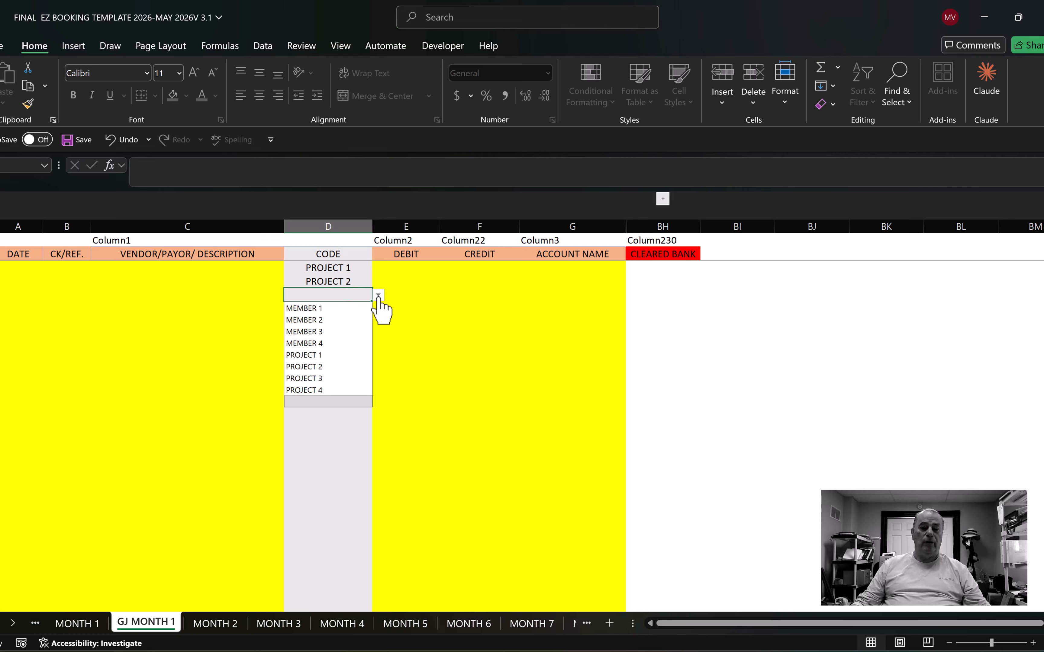
{"action": "left_click", "coordinate": [310, 378]}
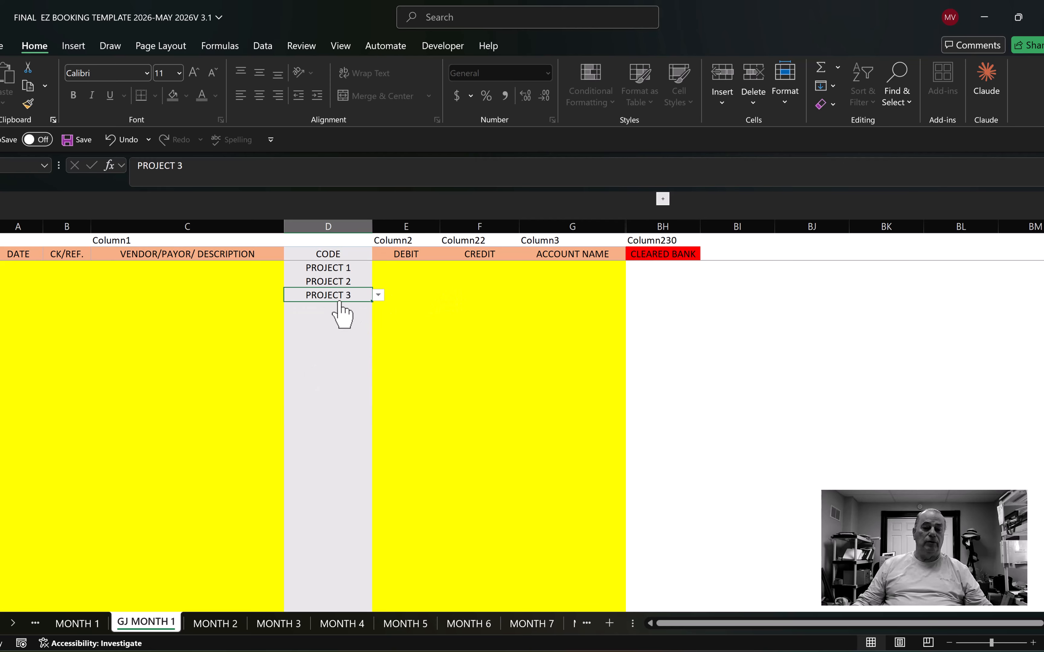
{"action": "key", "text": "alt+Down"}
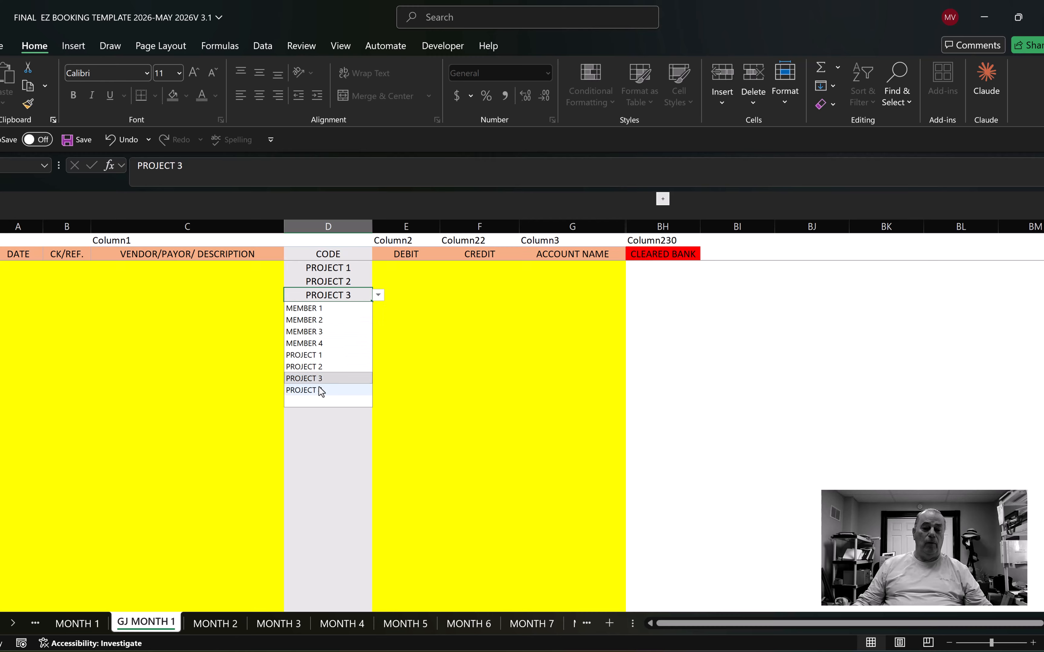
{"action": "left_click", "coordinate": [305, 390]}
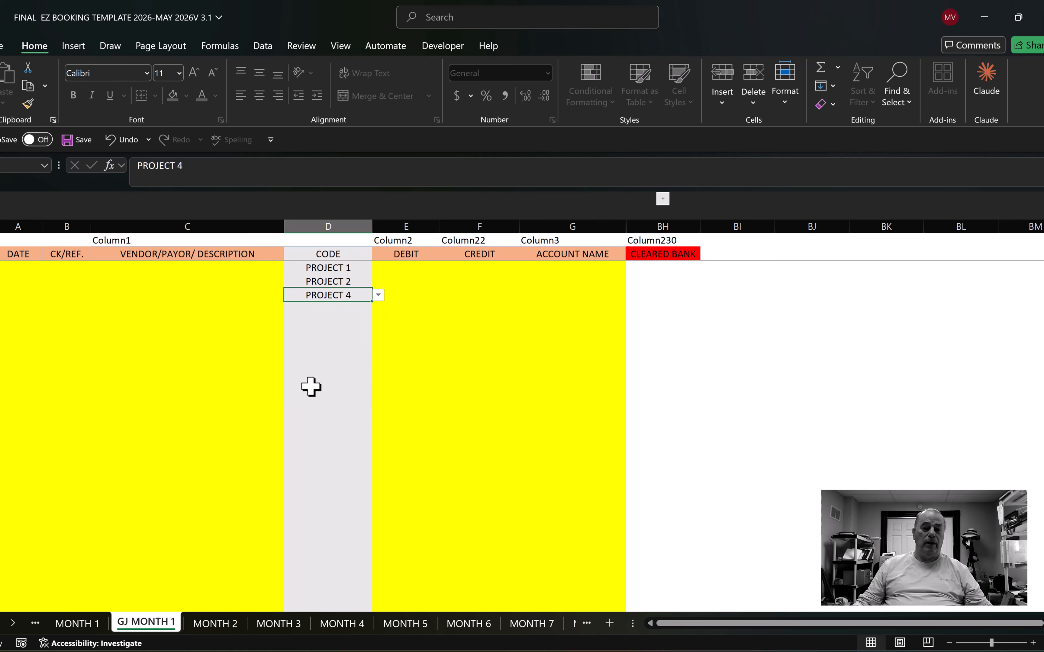
Enter a debit of 1,000 in each of the first three journal entry rows.
{"action": "left_click", "coordinate": [405, 266]}
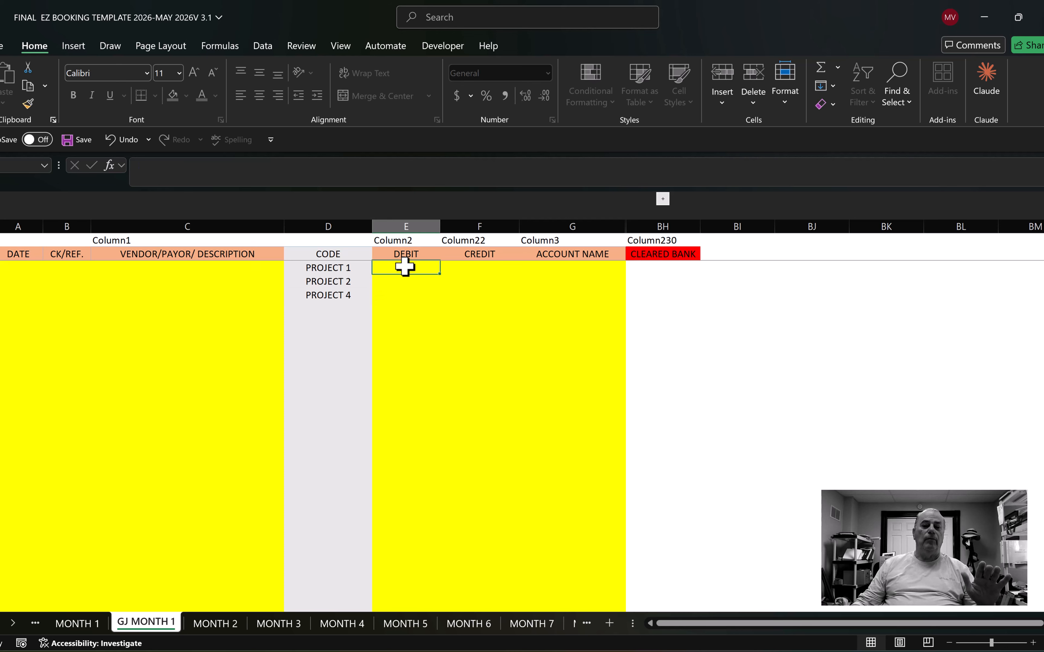
{"action": "type", "text": "1000"}
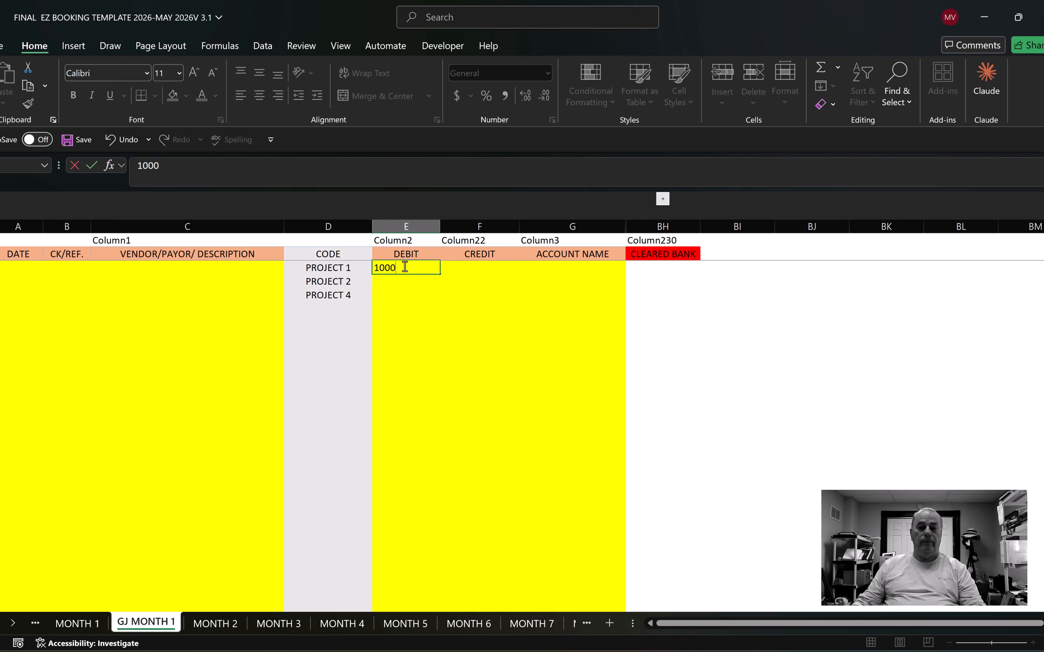
{"action": "left_click", "coordinate": [396, 282]}
{"action": "type", "text": "1000"}
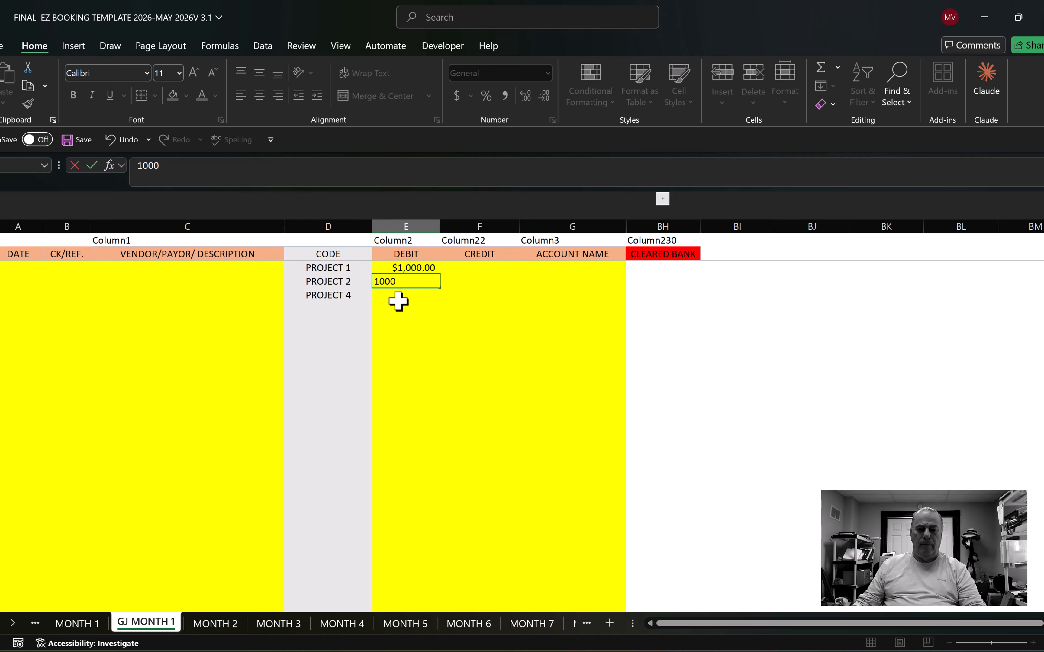
{"action": "left_click", "coordinate": [401, 295]}
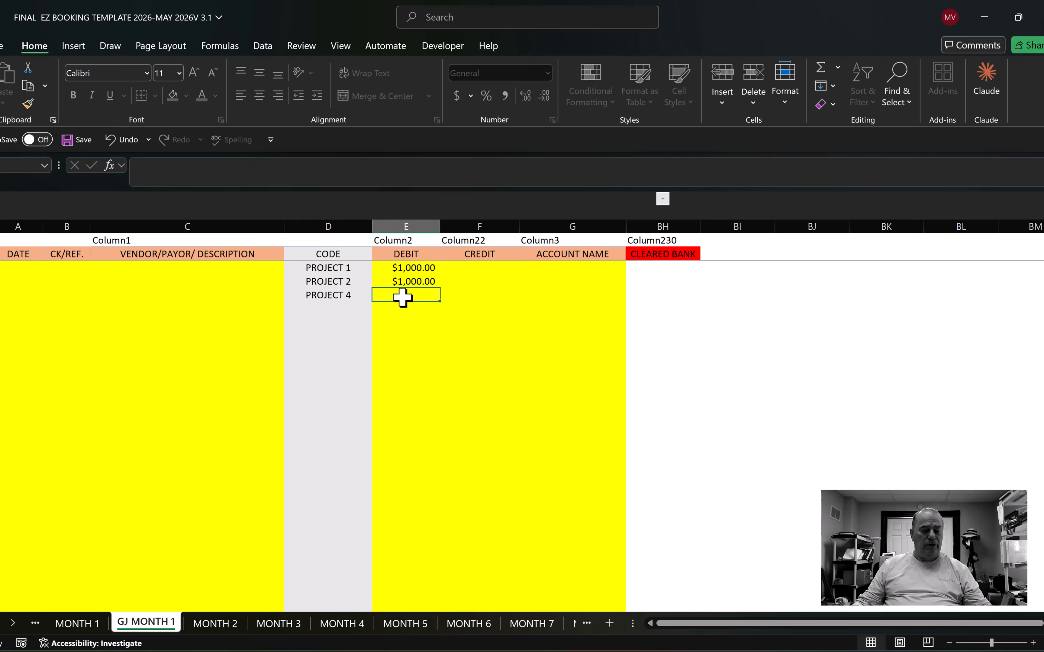
{"action": "type", "text": "1"}
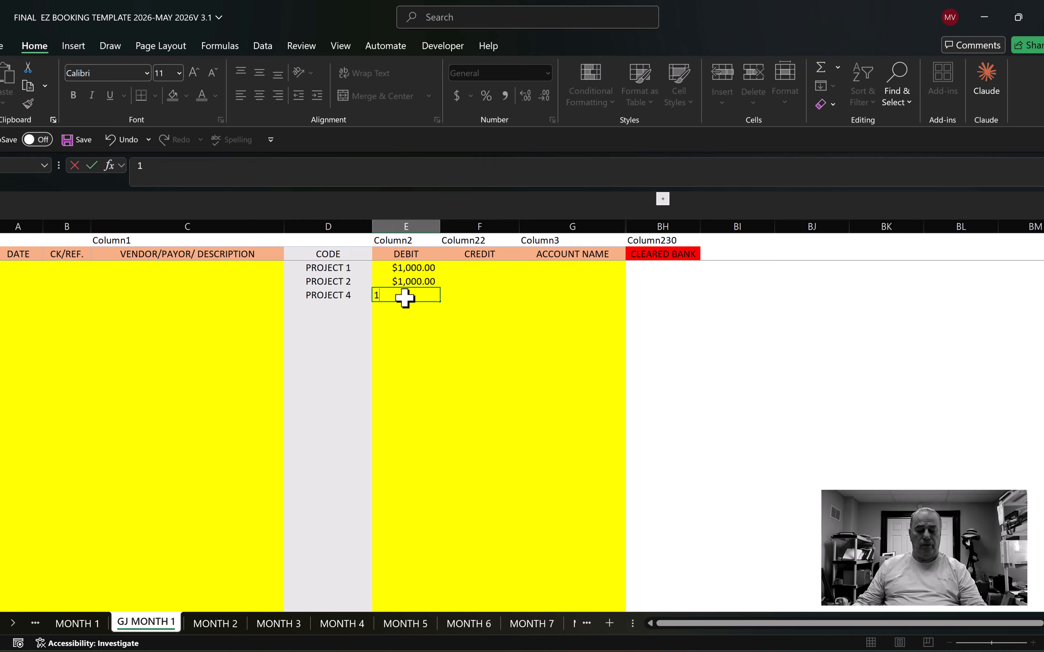
{"action": "type", "text": ",000"}
{"action": "key", "text": "Return"}
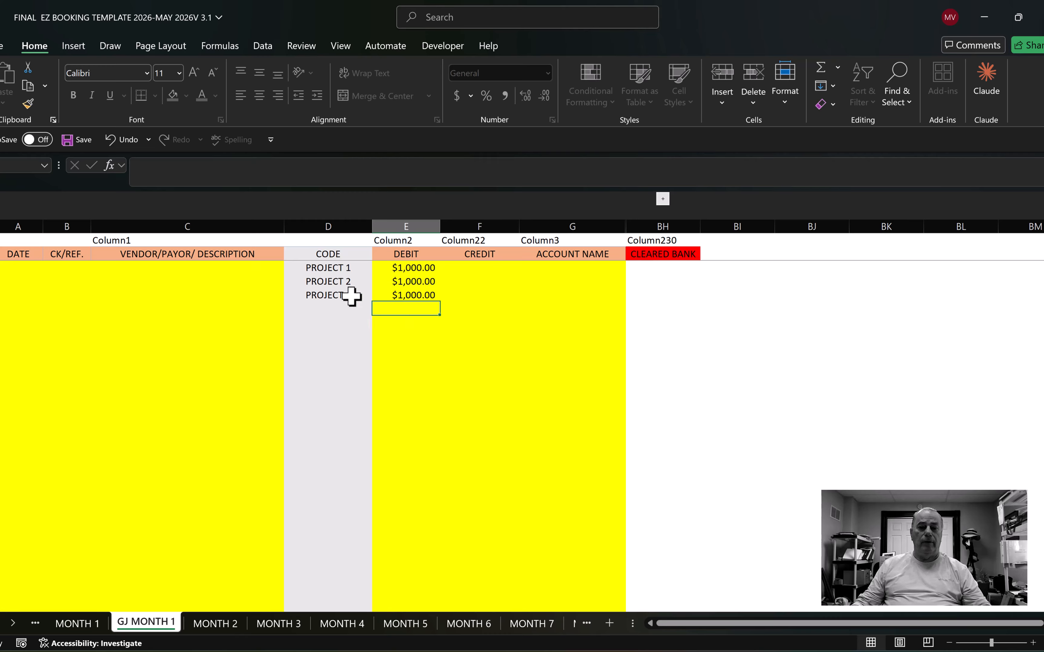
Set the third row's code to PROJECT 3 and assign PROJECT 4 to the fourth row.
{"action": "left_click", "coordinate": [350, 295]}
{"action": "left_click", "coordinate": [378, 296]}
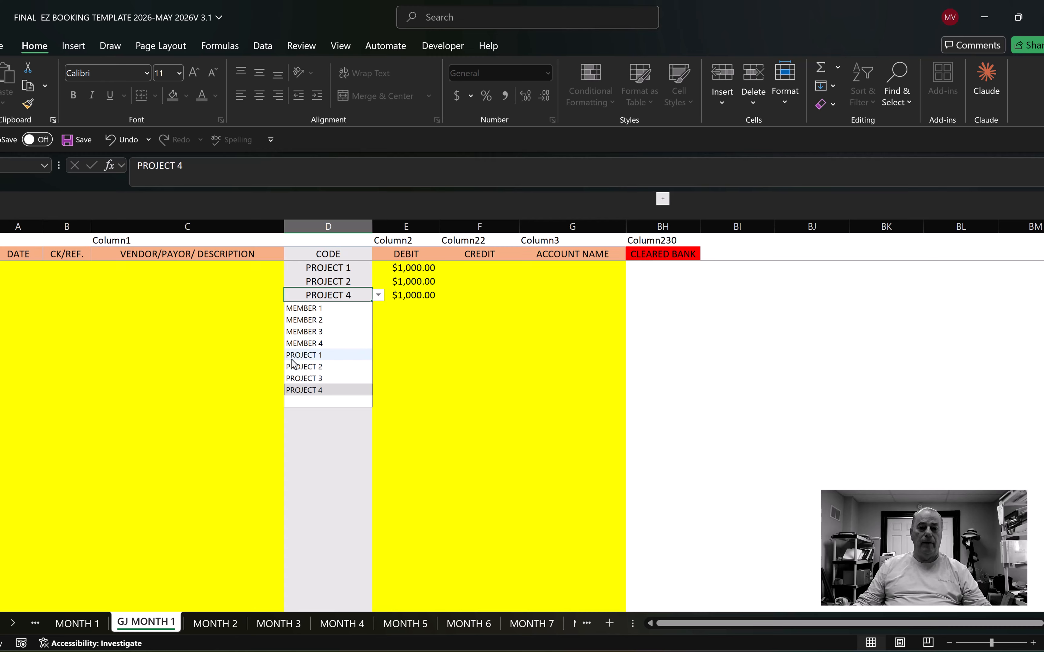
{"action": "left_click", "coordinate": [314, 380]}
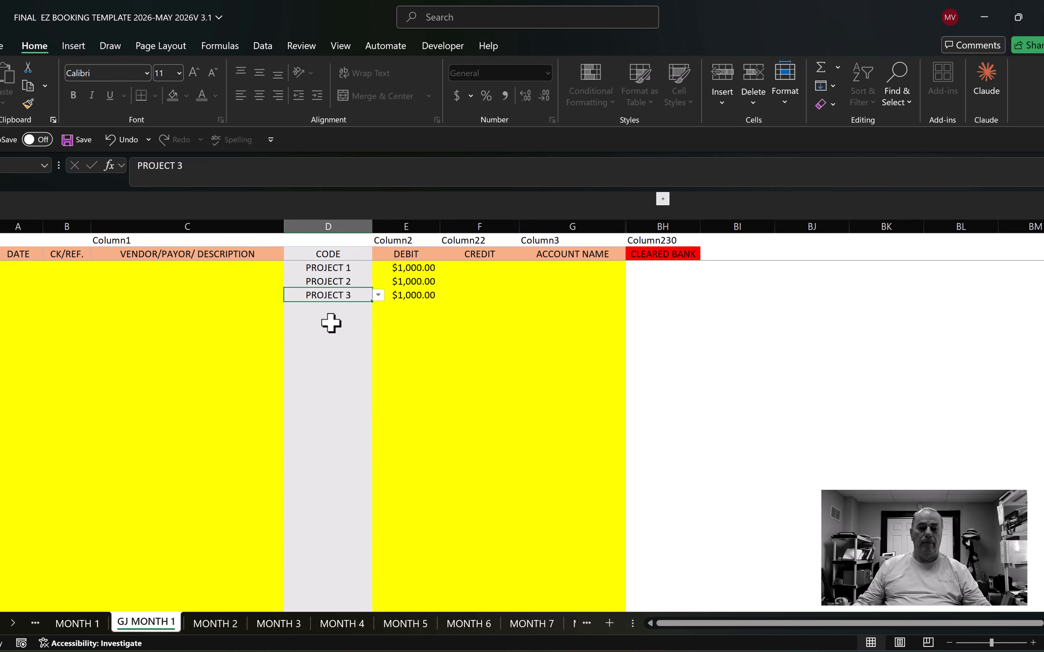
{"action": "left_click", "coordinate": [337, 308]}
{"action": "left_click", "coordinate": [378, 309]}
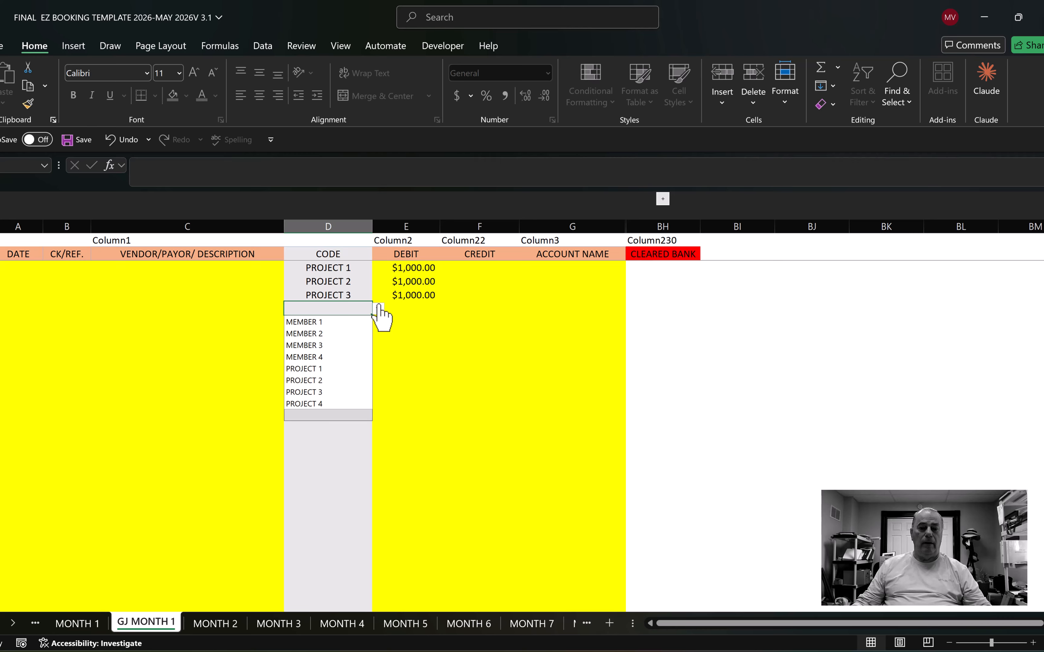
{"action": "left_click", "coordinate": [300, 405]}
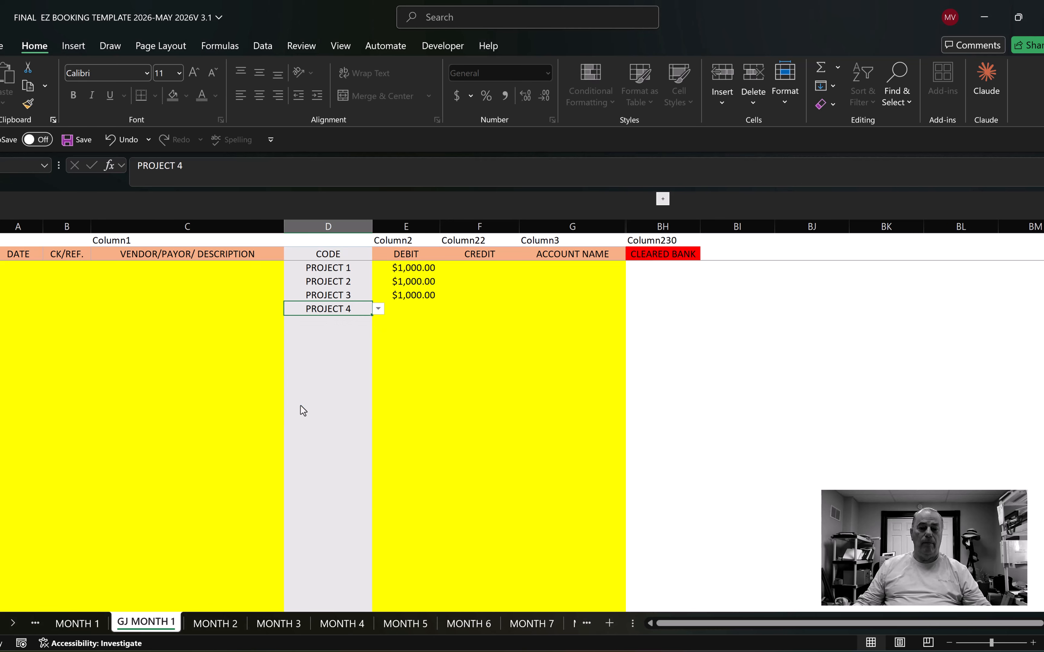
{"action": "left_click", "coordinate": [301, 406]}
Enter a debit of 1000 in the PROJECT 4 row.
{"action": "left_click", "coordinate": [400, 307]}
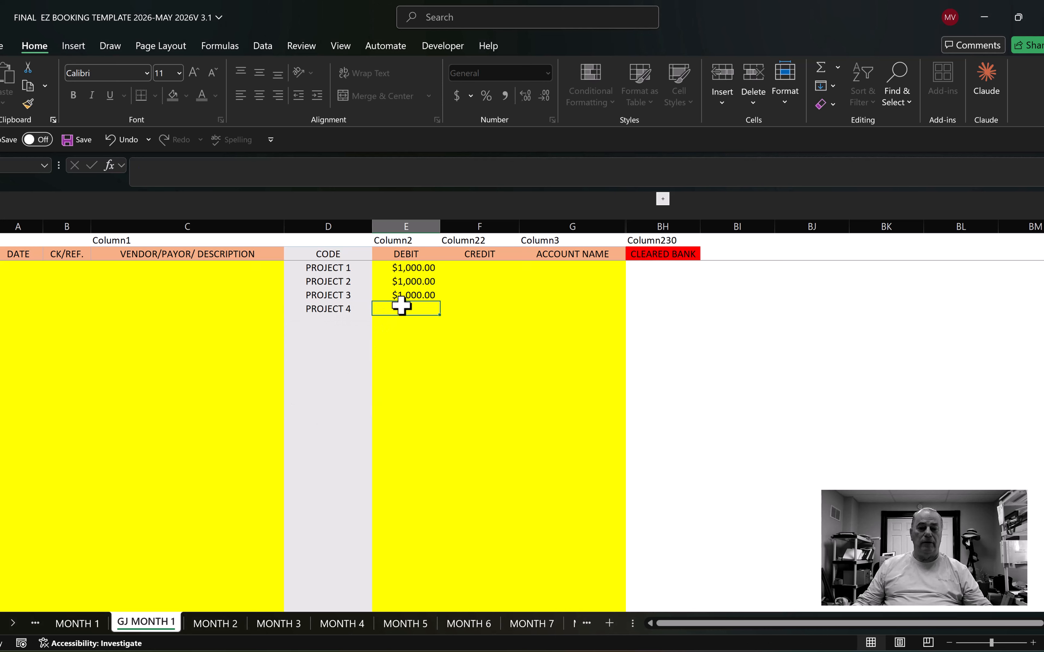
{"action": "type", "text": "10"}
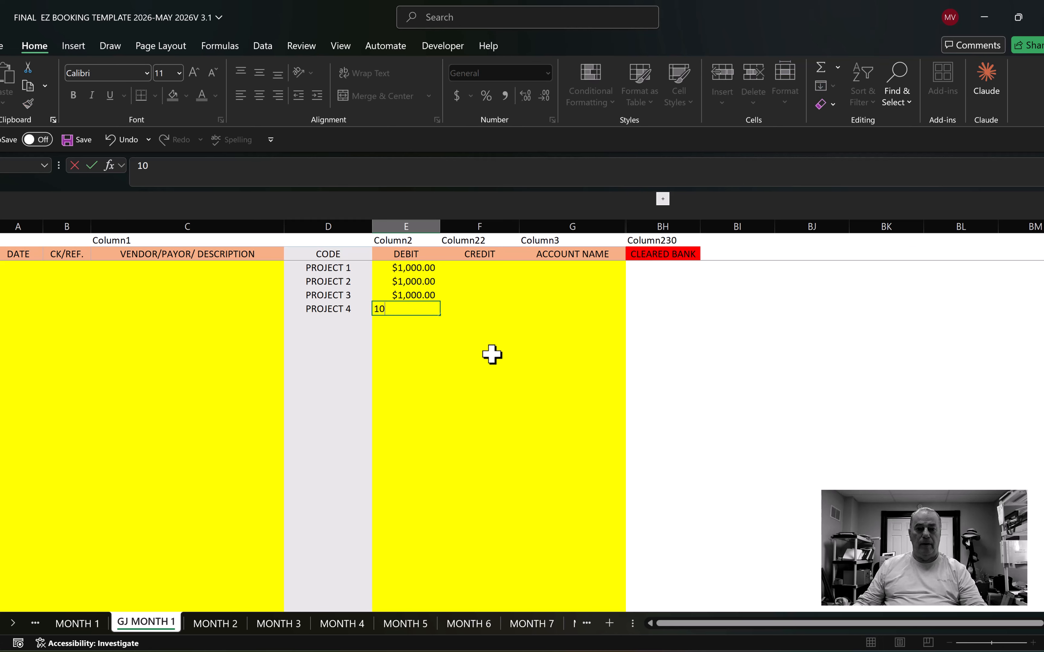
{"action": "type", "text": "00"}
{"action": "left_click", "coordinate": [336, 328]}
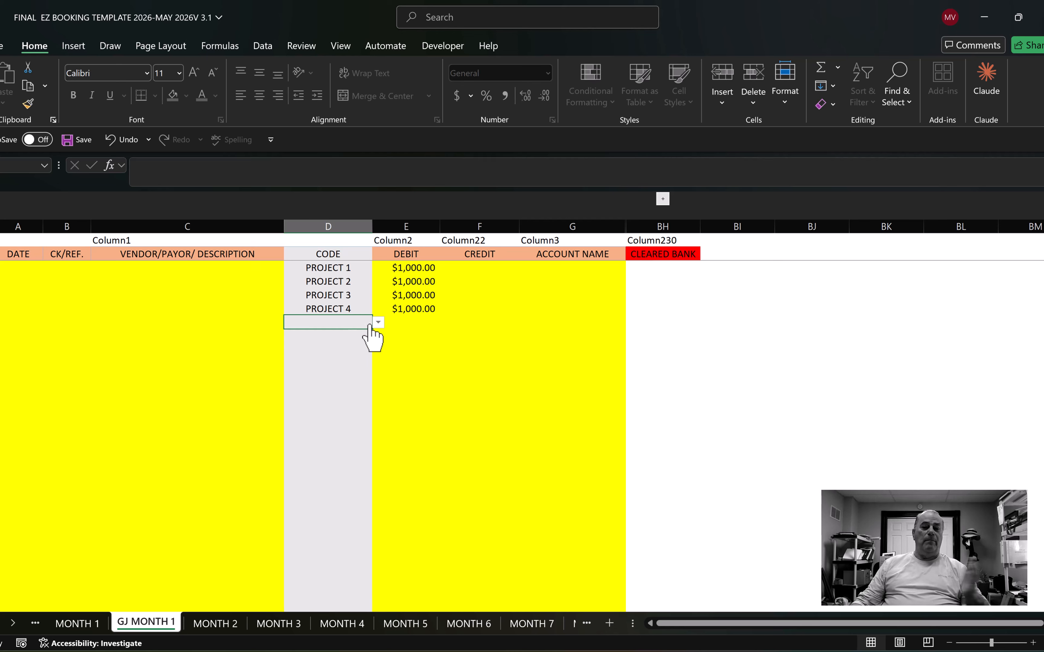
Assign the code MEMBER 1 to the fifth journal entry row.
{"action": "scroll", "coordinate": [432, 388], "scroll_direction": "down", "scroll_amount": 3}
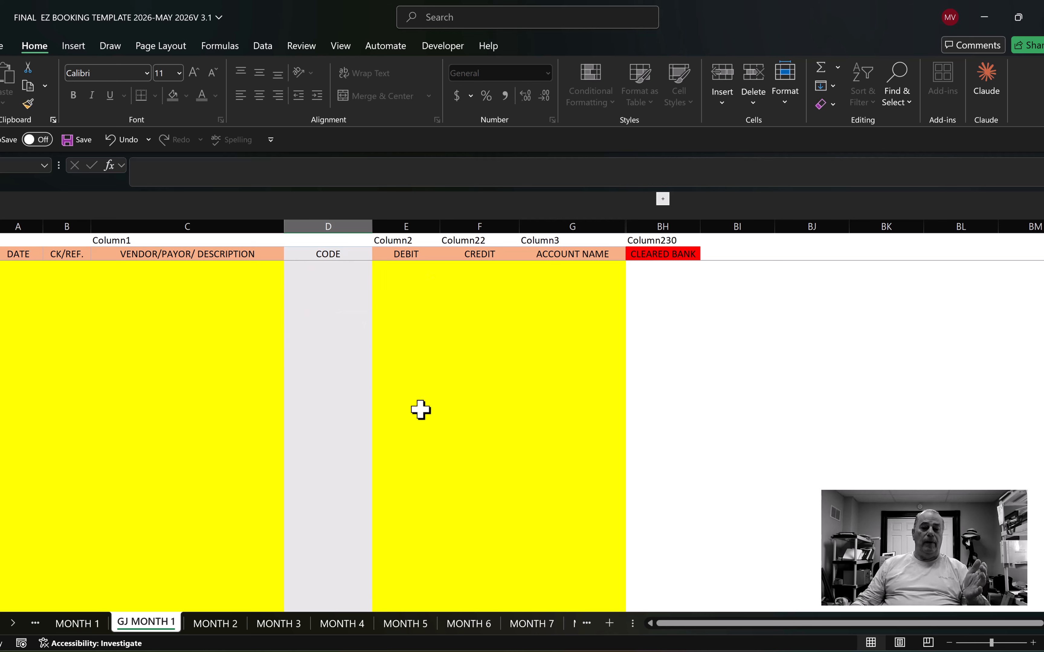
{"action": "scroll", "coordinate": [421, 410], "scroll_direction": "down", "scroll_amount": 2}
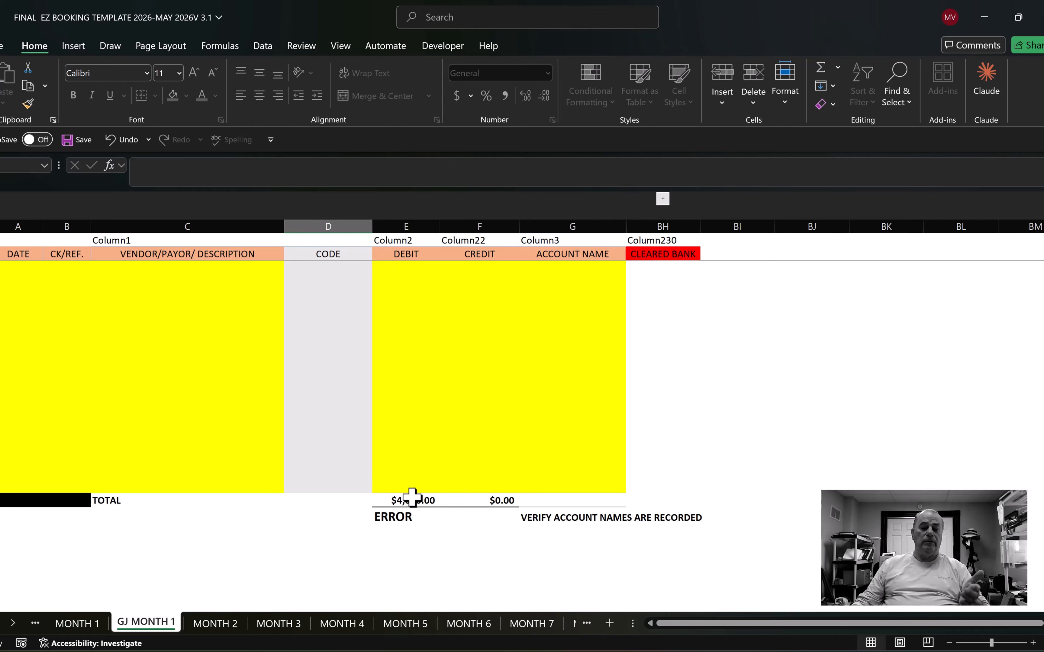
{"action": "scroll", "coordinate": [410, 496], "scroll_direction": "up", "scroll_amount": 2}
{"action": "scroll", "coordinate": [406, 445], "scroll_direction": "up", "scroll_amount": 2}
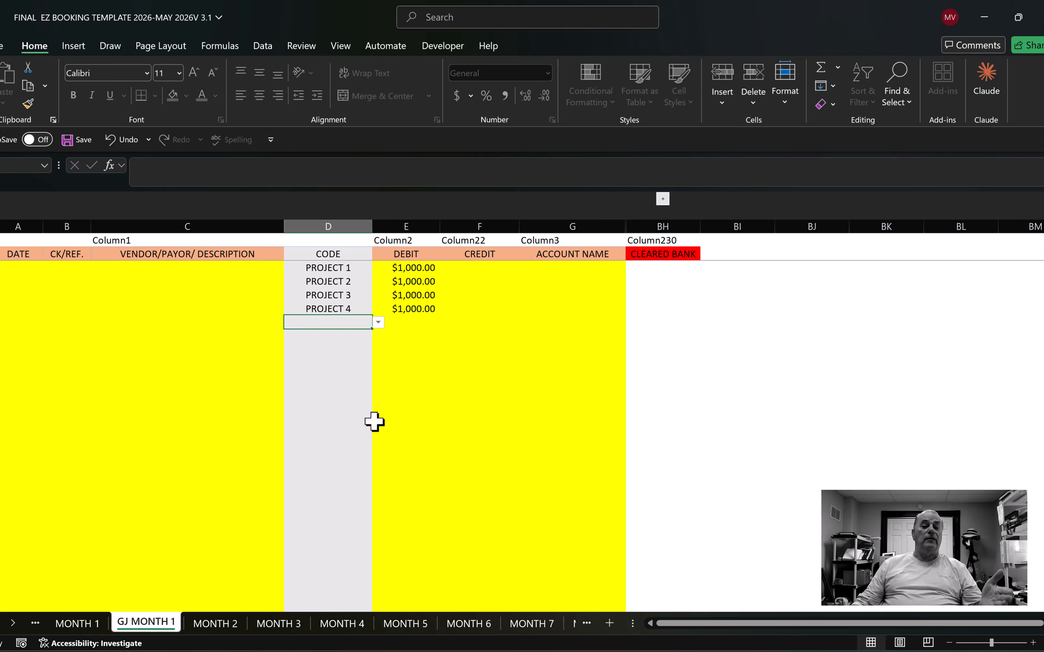
{"action": "left_click", "coordinate": [378, 323]}
{"action": "left_click", "coordinate": [317, 336]}
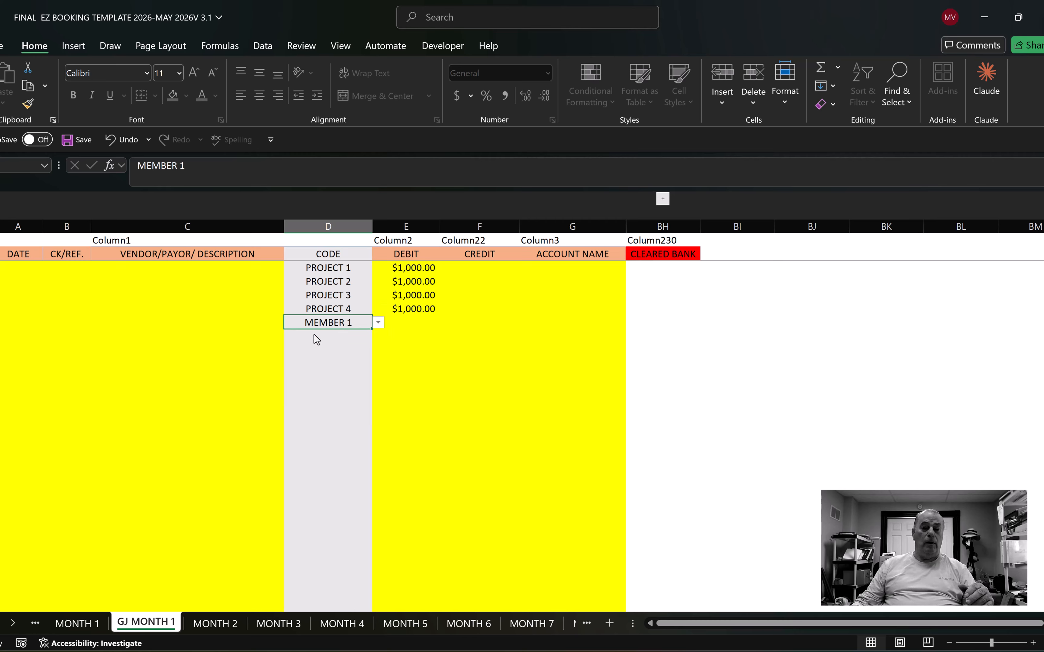
Enter a credit of 4000 in the PROJECT 4 row.
{"action": "left_click", "coordinate": [468, 312]}
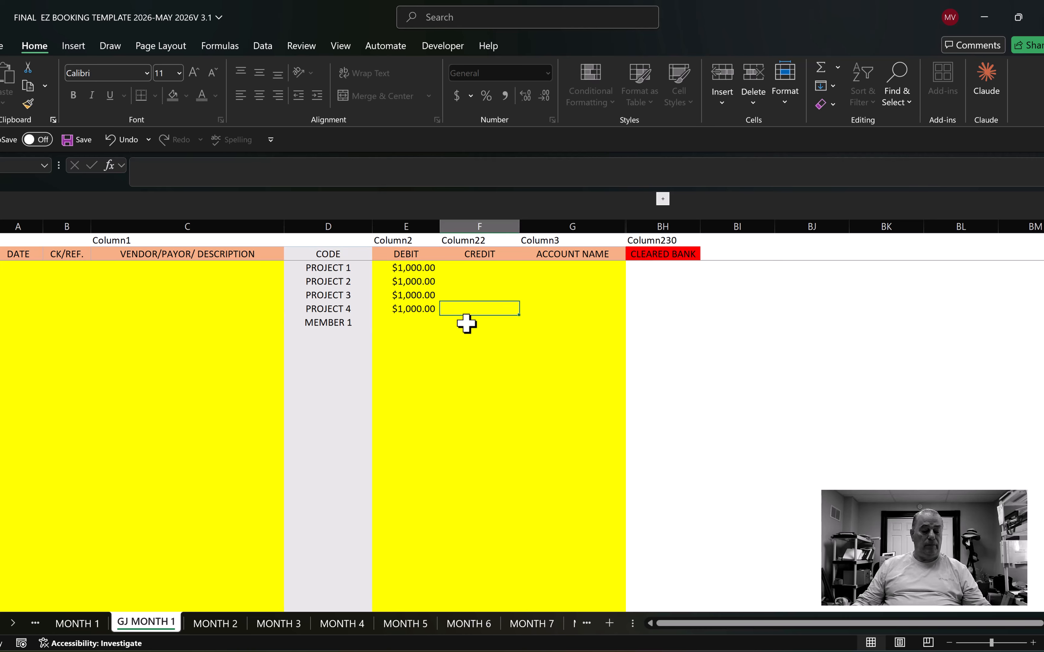
{"action": "type", "text": "4000"}
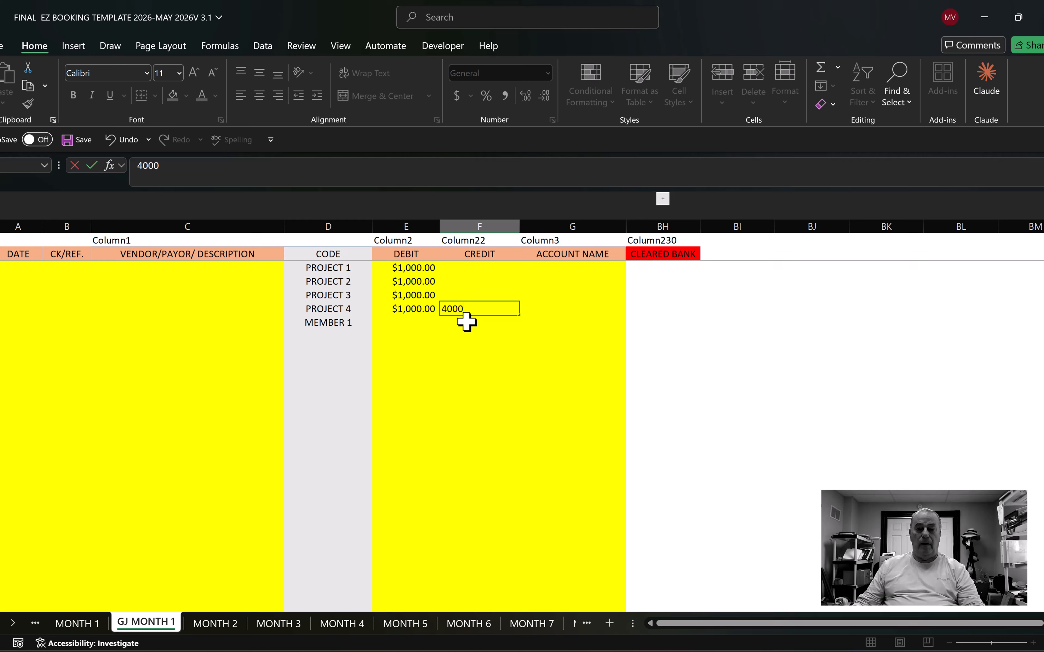
{"action": "key", "text": "Return"}
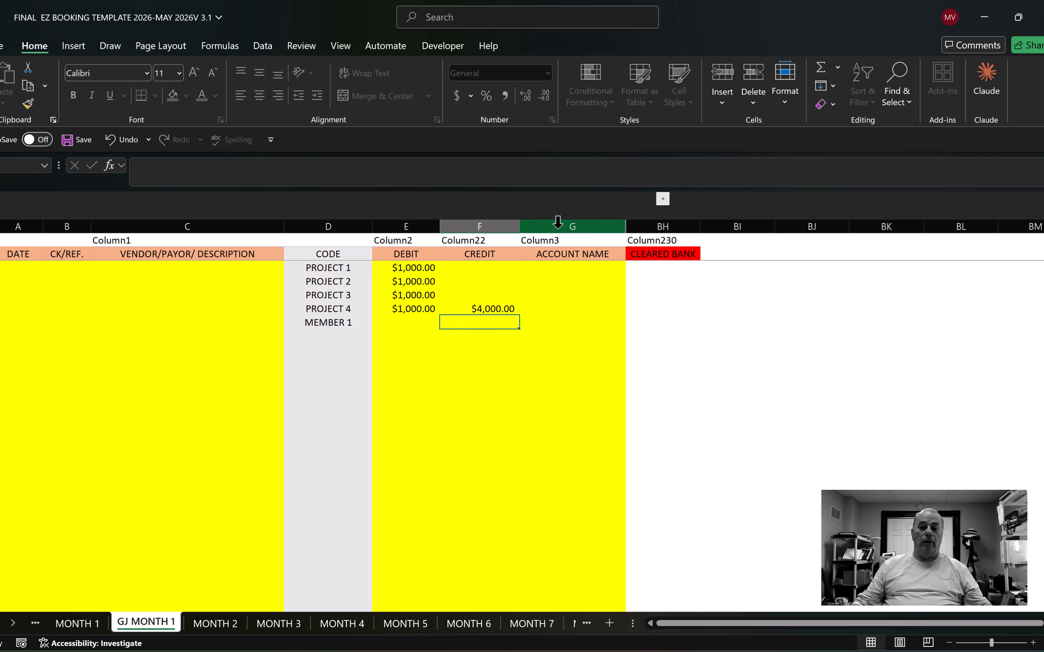
Set the account name to Cash in the PROJECT 1 row and copy it to the PROJECT 2 and PROJECT 3 rows.
{"action": "left_click", "coordinate": [559, 267]}
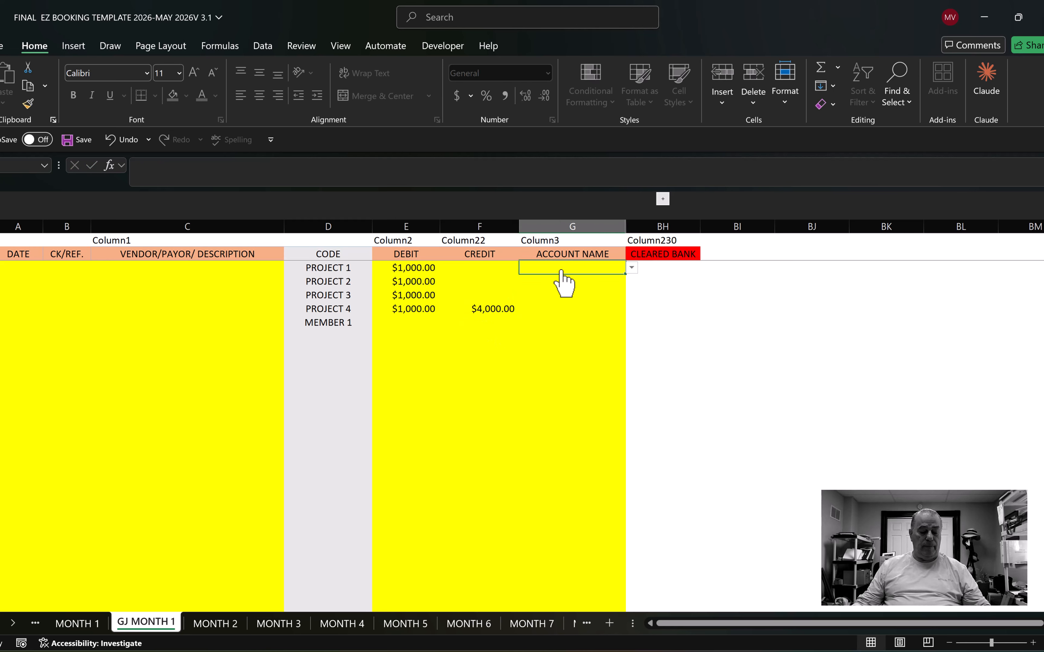
{"action": "type", "text": "CA"}
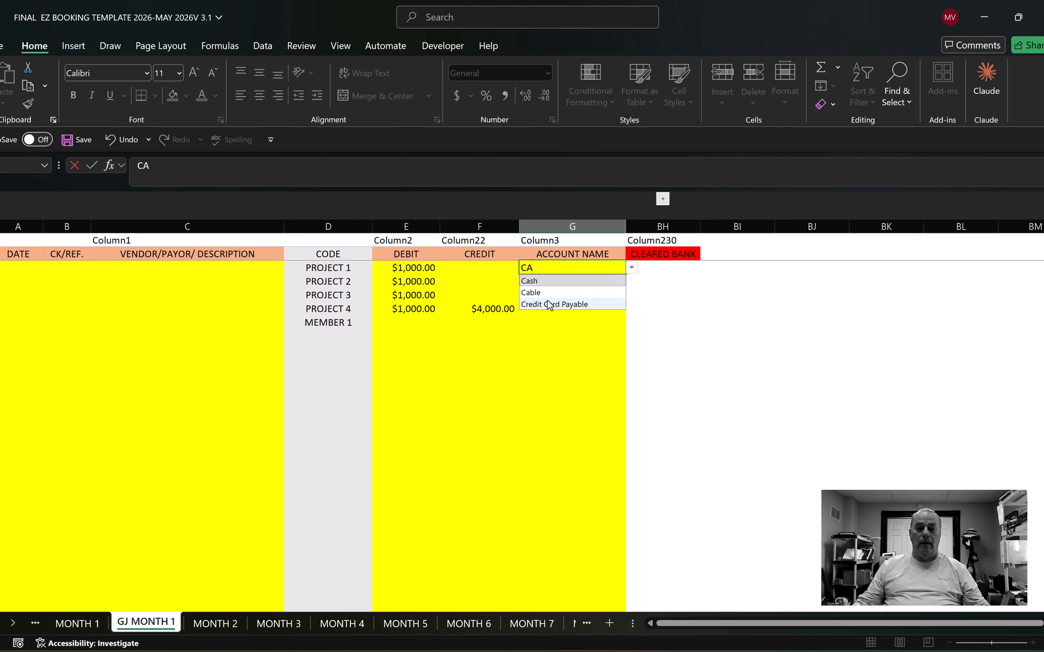
{"action": "left_click", "coordinate": [535, 281]}
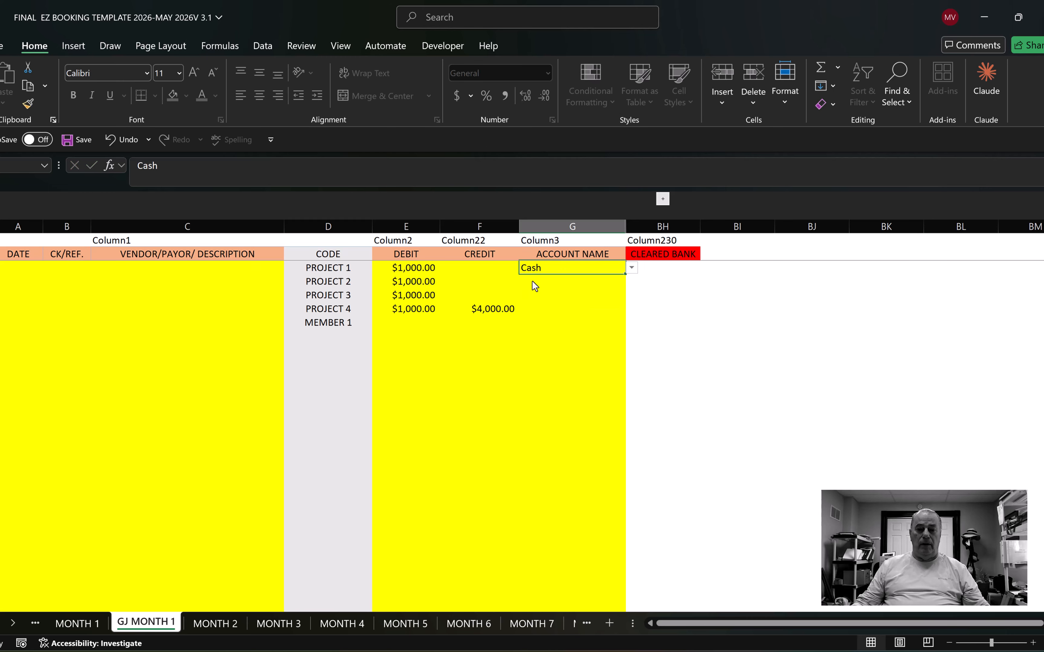
{"action": "right_click", "coordinate": [547, 268]}
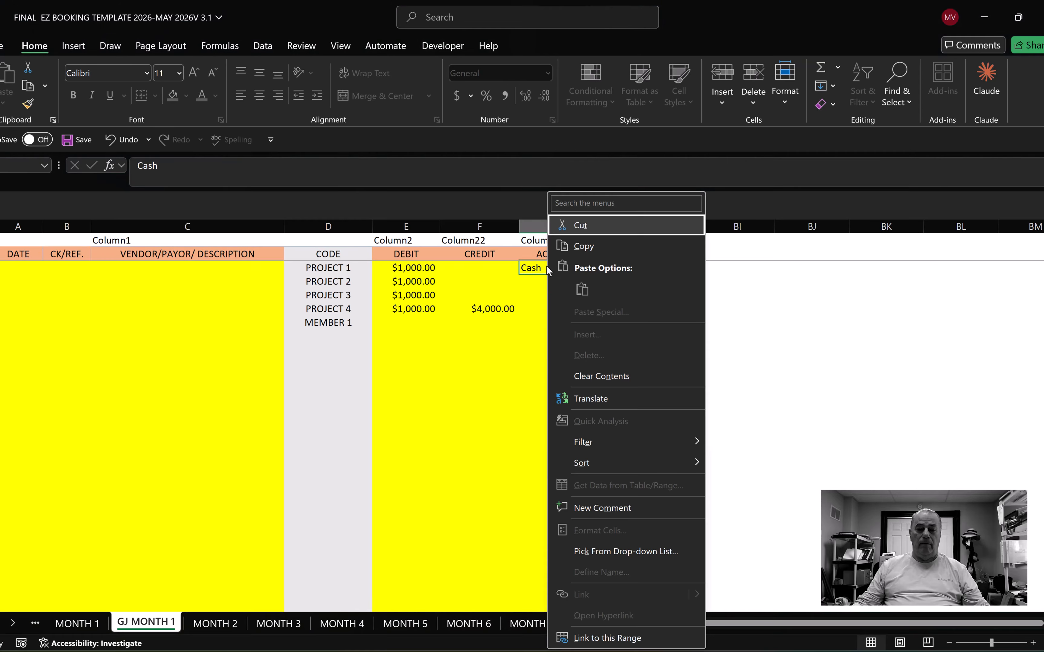
{"action": "left_click", "coordinate": [586, 248]}
{"action": "left_click_drag", "start_coordinate": [528, 282], "coordinate": [531, 297]}
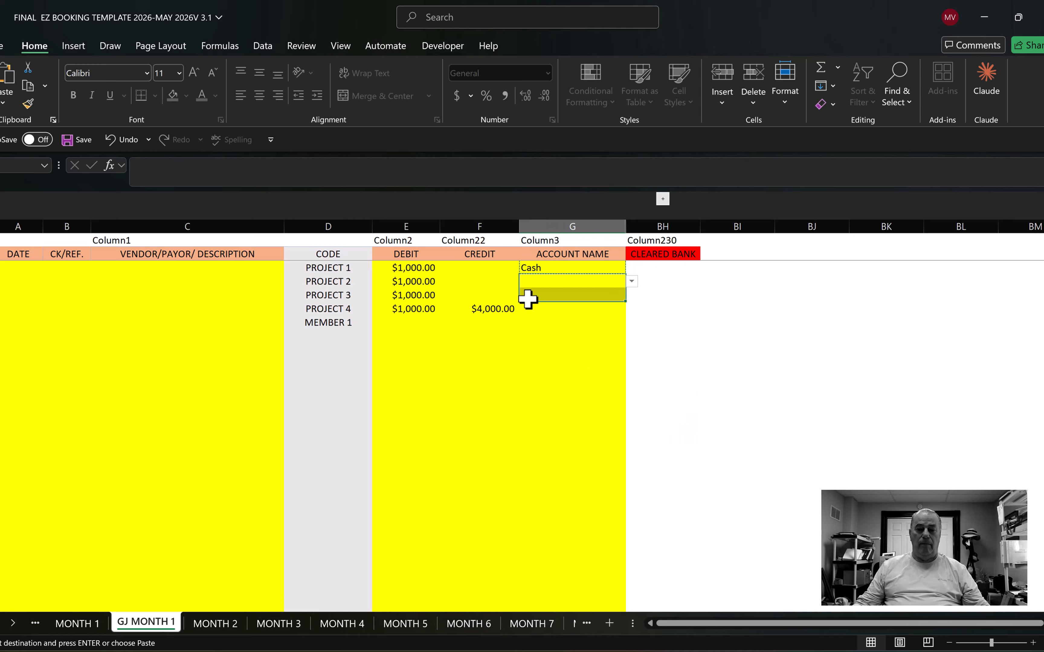
{"action": "key", "text": "Return"}
Set the account name of the PROJECT 4 row to Owner Equity.
{"action": "left_click", "coordinate": [532, 310]}
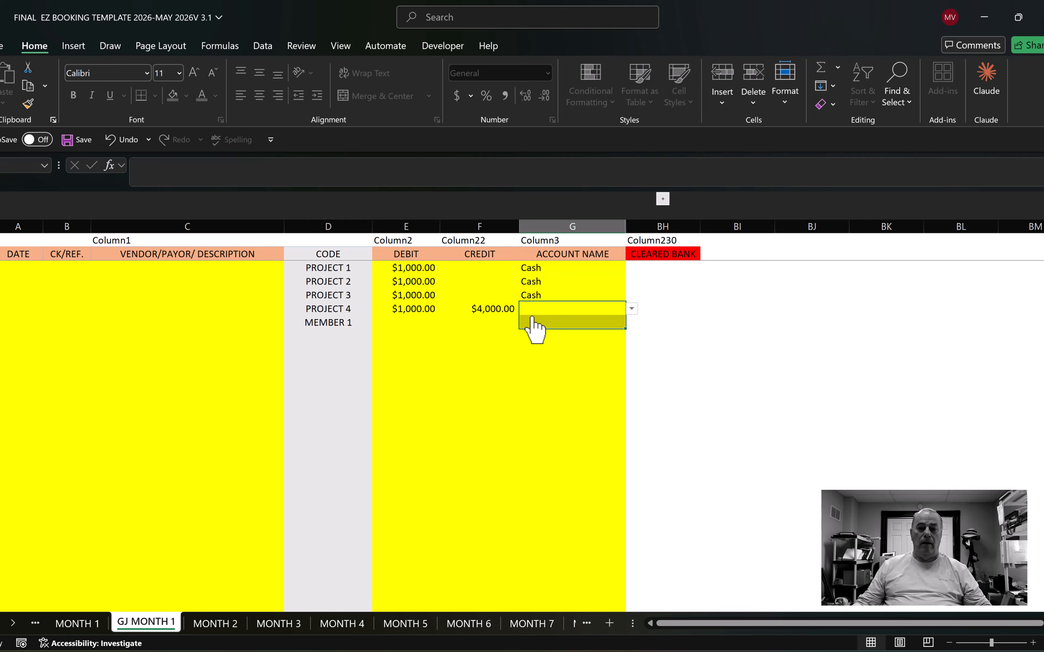
{"action": "key", "text": "alt+Down"}
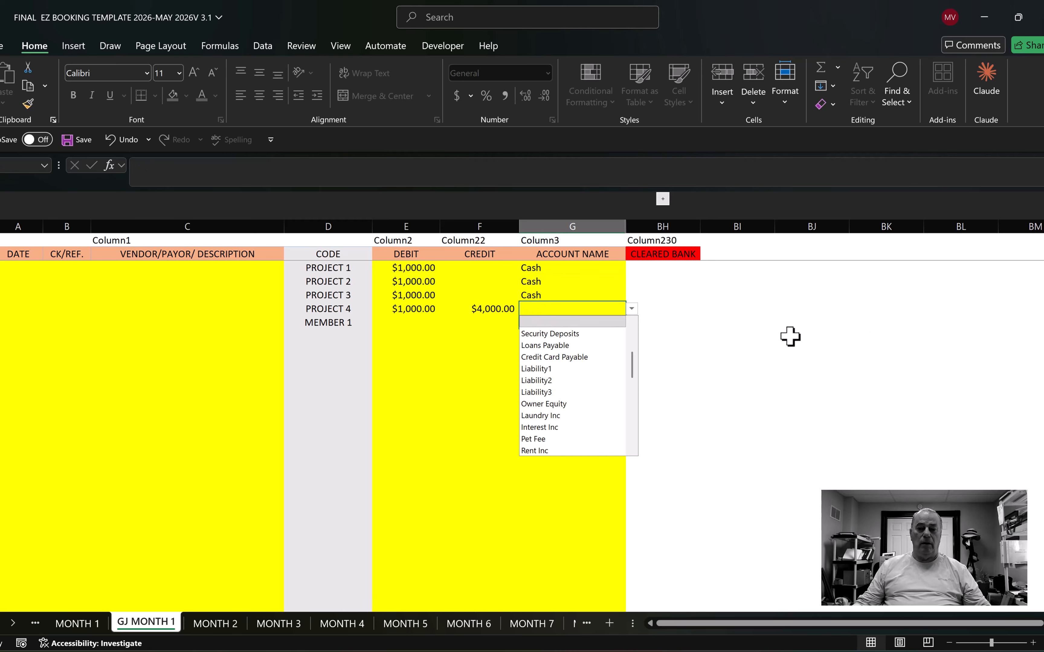
{"action": "left_click", "coordinate": [790, 338]}
{"action": "left_click", "coordinate": [533, 312]}
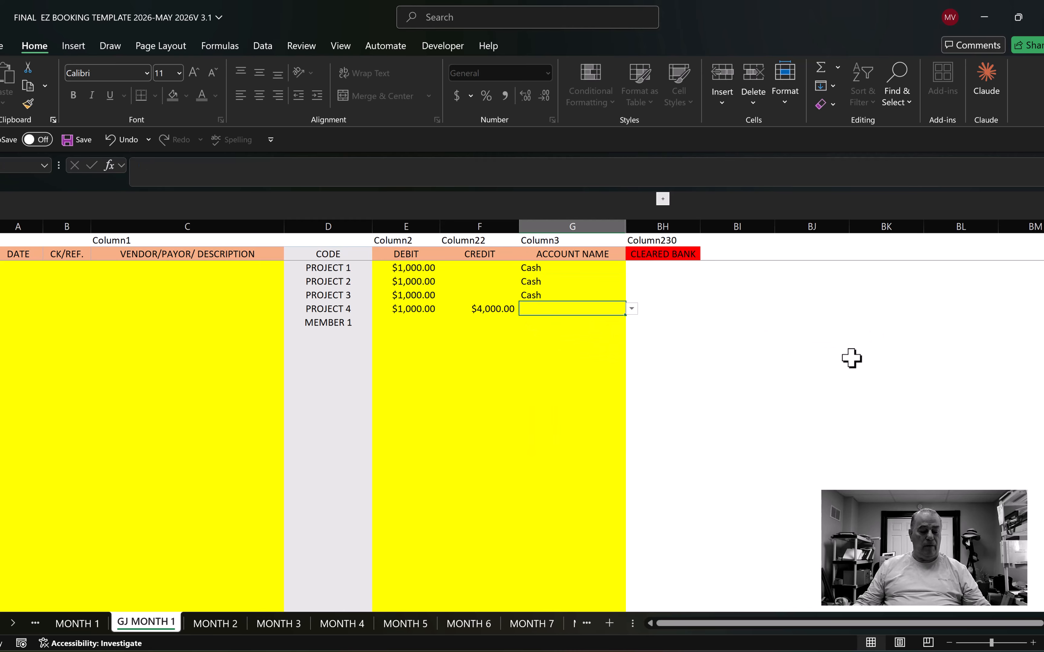
{"action": "type", "text": "EQ"}
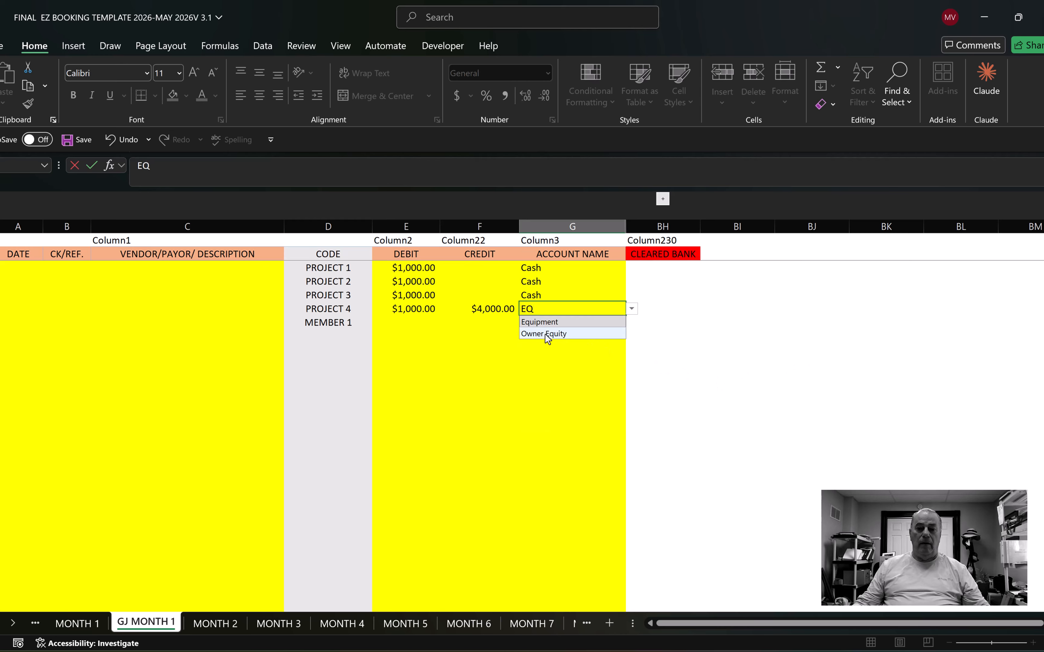
{"action": "left_click", "coordinate": [547, 335]}
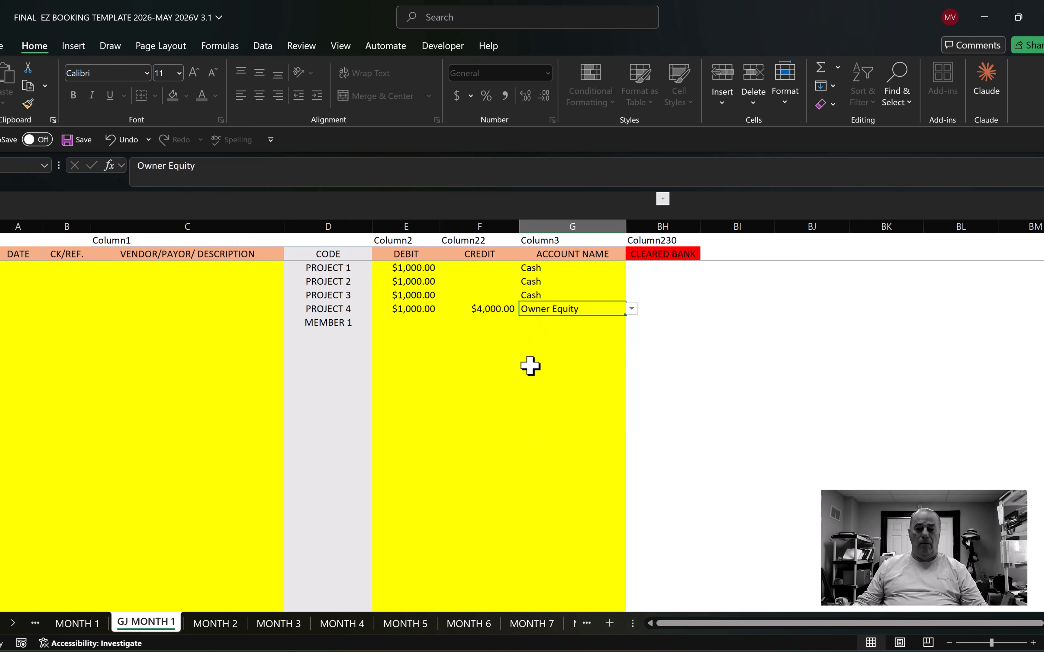
{"action": "left_click", "coordinate": [468, 332]}
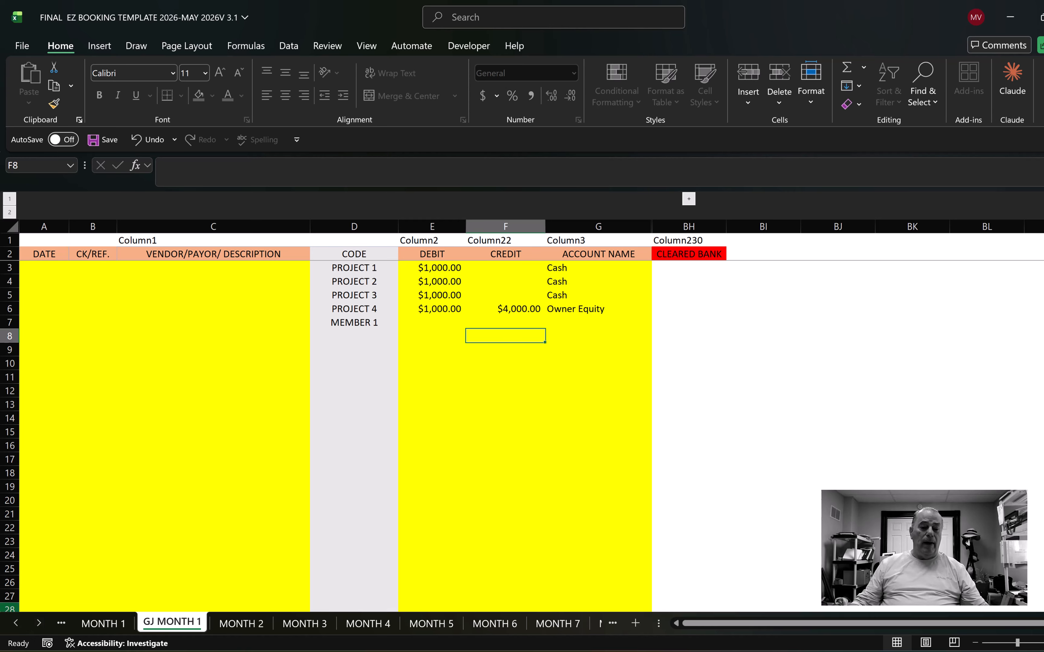
Open the EQUITY SPLIT sheet to check how the journal entry is allocated.
{"action": "left_click", "coordinate": [15, 623]}
{"action": "left_click", "coordinate": [15, 624]}
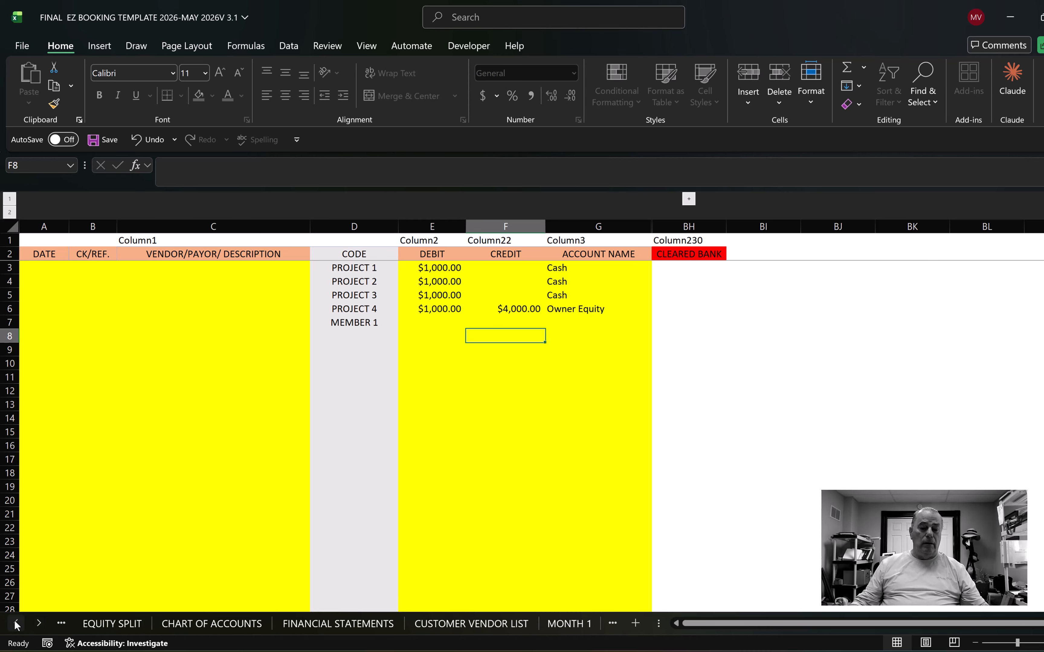
{"action": "left_click", "coordinate": [134, 625]}
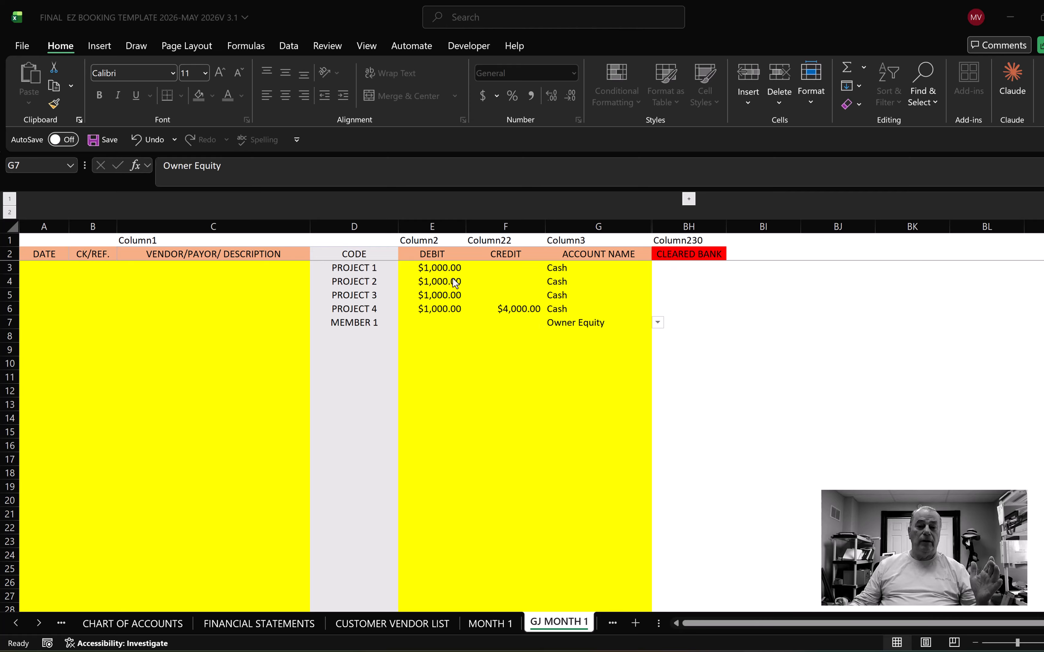
Clear the credit in the PROJECT 4 row and enter a credit of 4000 in the MEMBER 1 row.
{"action": "left_click", "coordinate": [506, 305]}
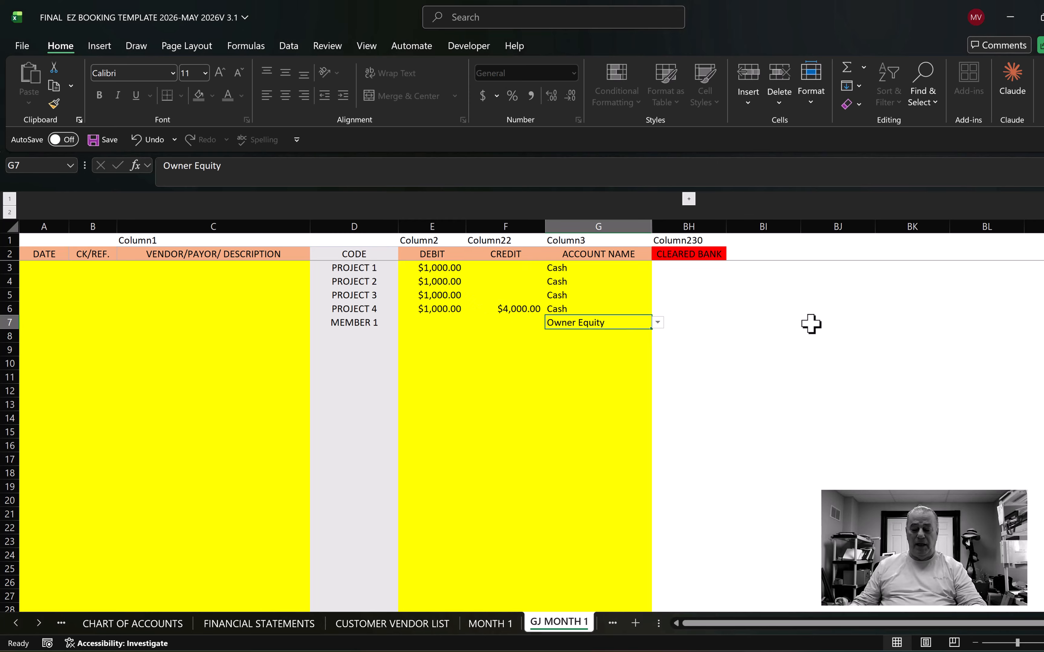
{"action": "left_click", "coordinate": [525, 307]}
{"action": "key", "text": "Delete"}
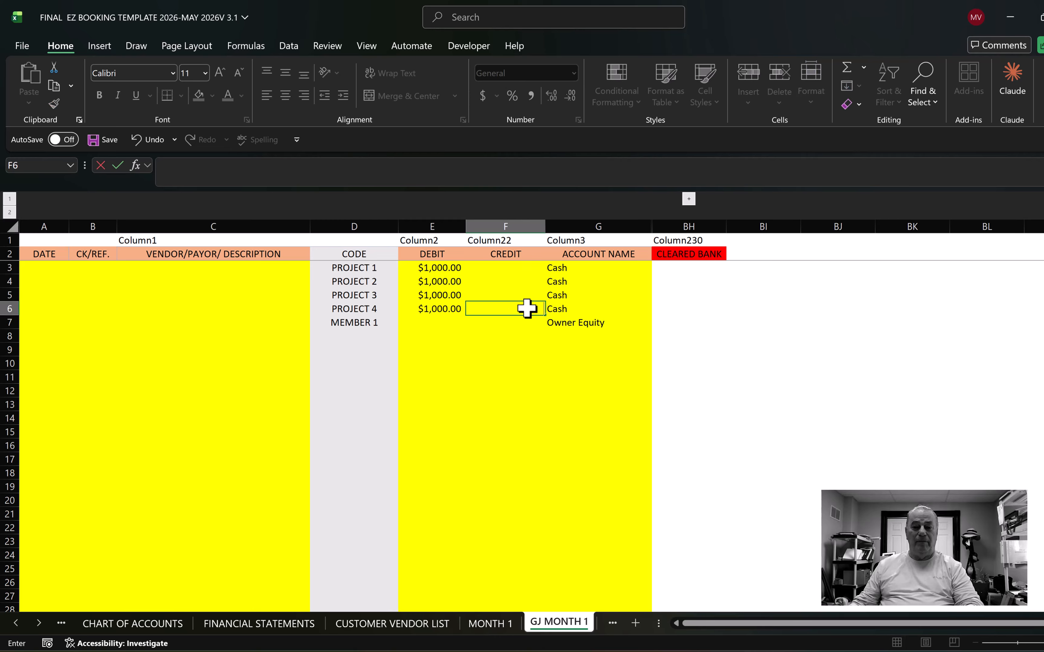
{"action": "left_click", "coordinate": [524, 322]}
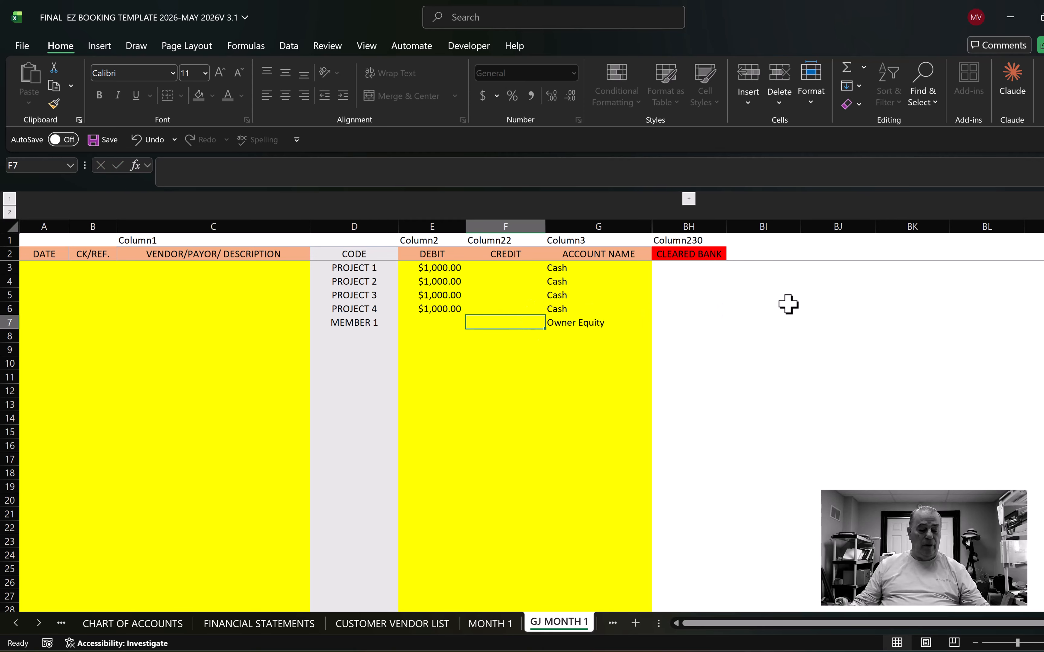
{"action": "type", "text": "4,000"}
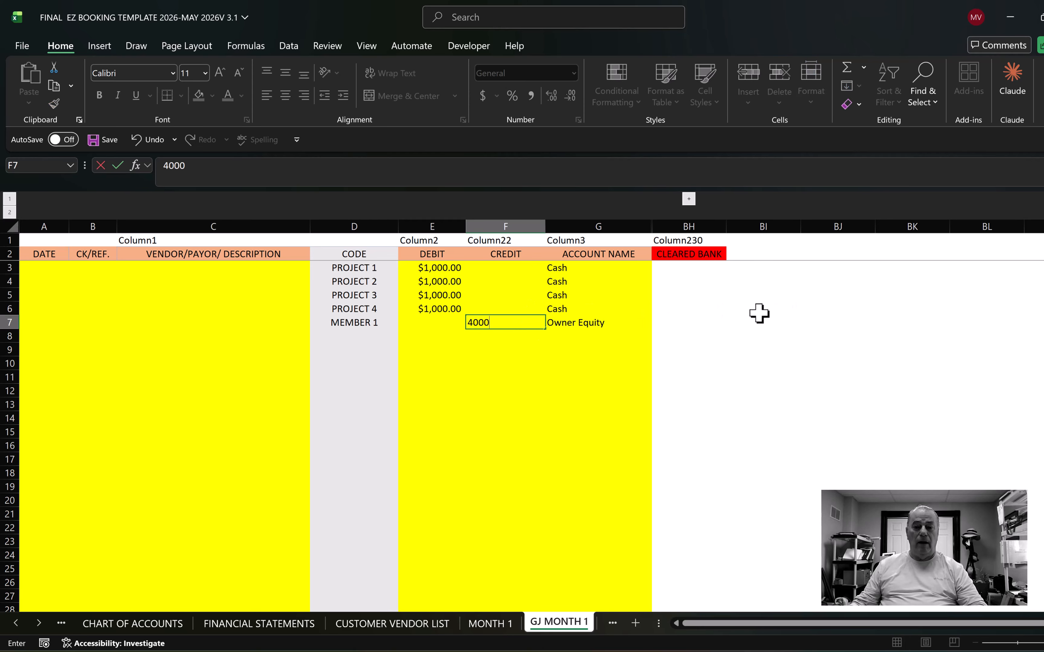
{"action": "left_click", "coordinate": [516, 337]}
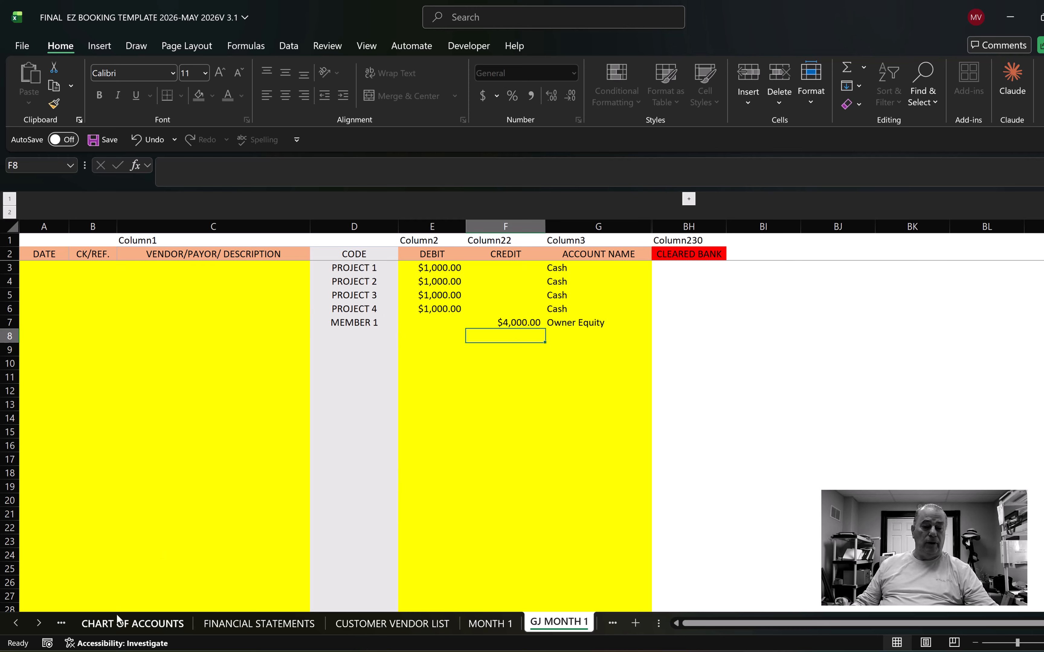
Review the MONTH 1 and GJ MONTH 1 rows on the EQUITY SPLIT sheet, including their equity totals.
{"action": "left_click", "coordinate": [19, 625]}
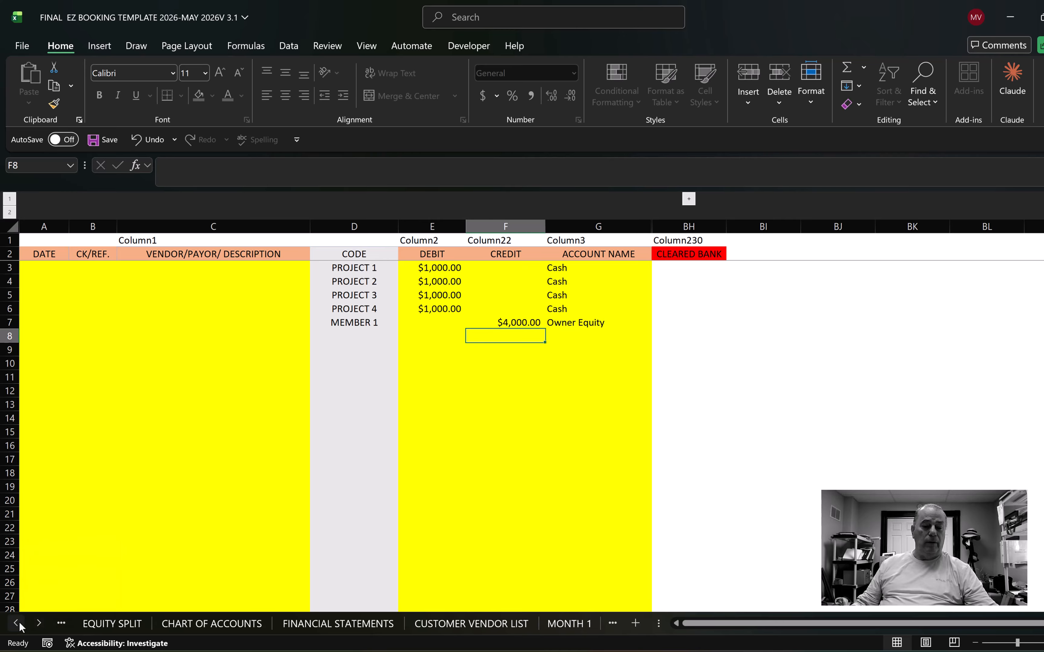
{"action": "left_click", "coordinate": [126, 624]}
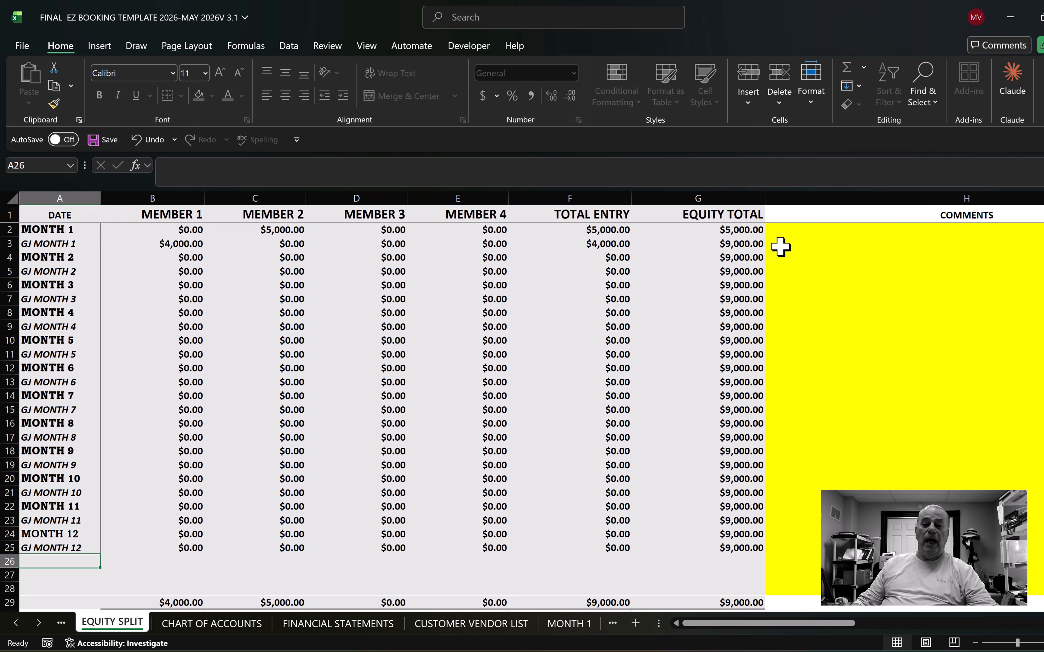
{"action": "left_click", "coordinate": [779, 232]}
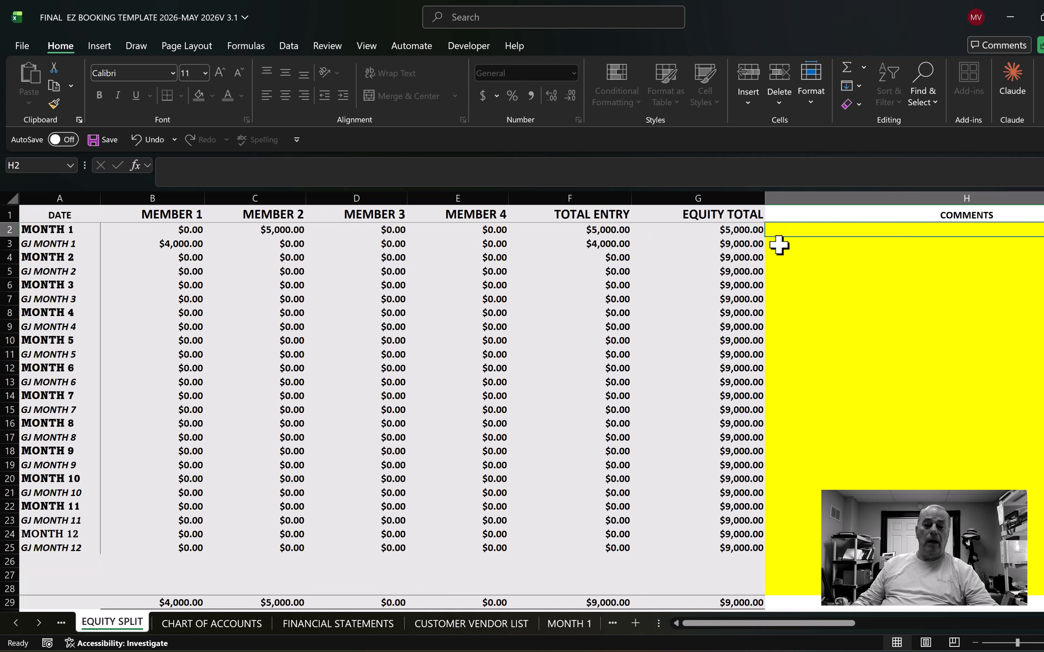
{"action": "left_click", "coordinate": [779, 245]}
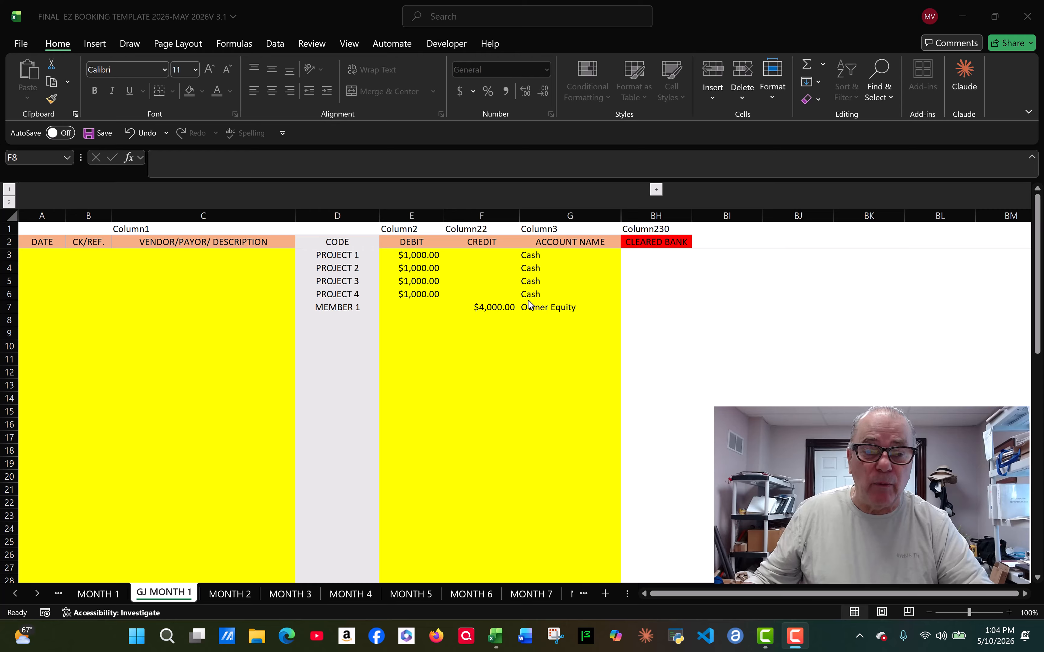
{"action": "left_click", "coordinate": [497, 297]}
{"action": "left_click", "coordinate": [497, 294]}
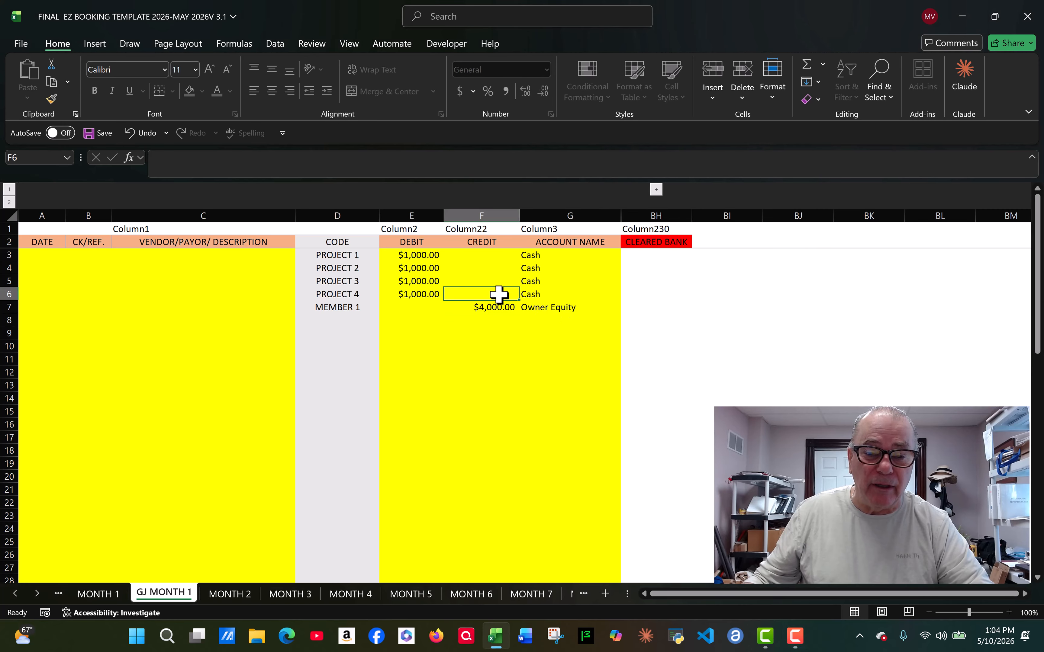
{"action": "left_click", "coordinate": [420, 310]}
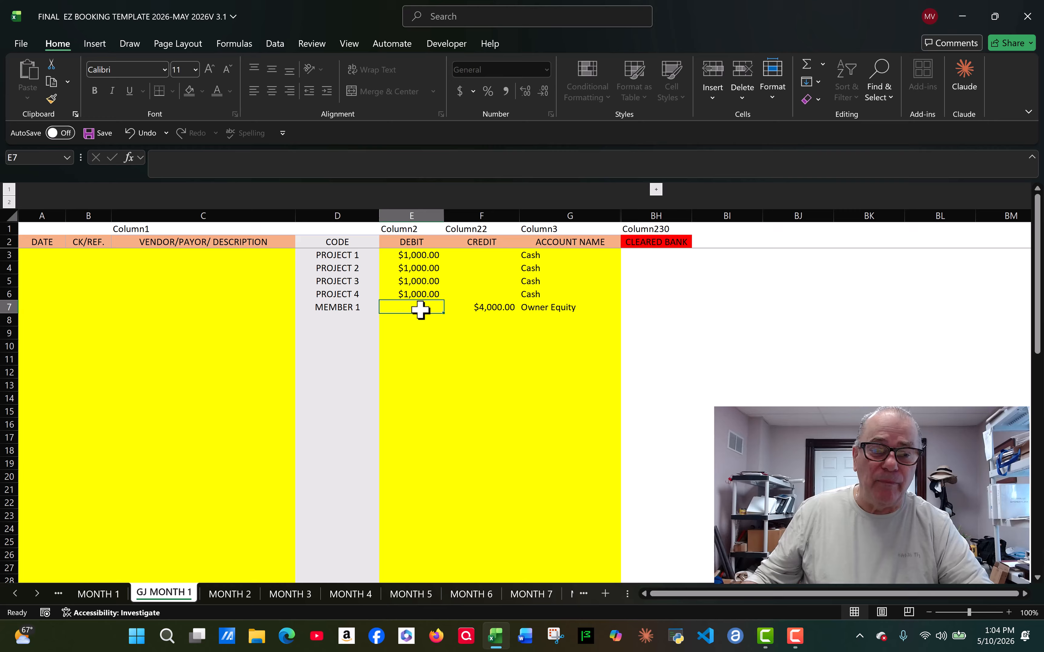
{"action": "left_click", "coordinate": [405, 320]}
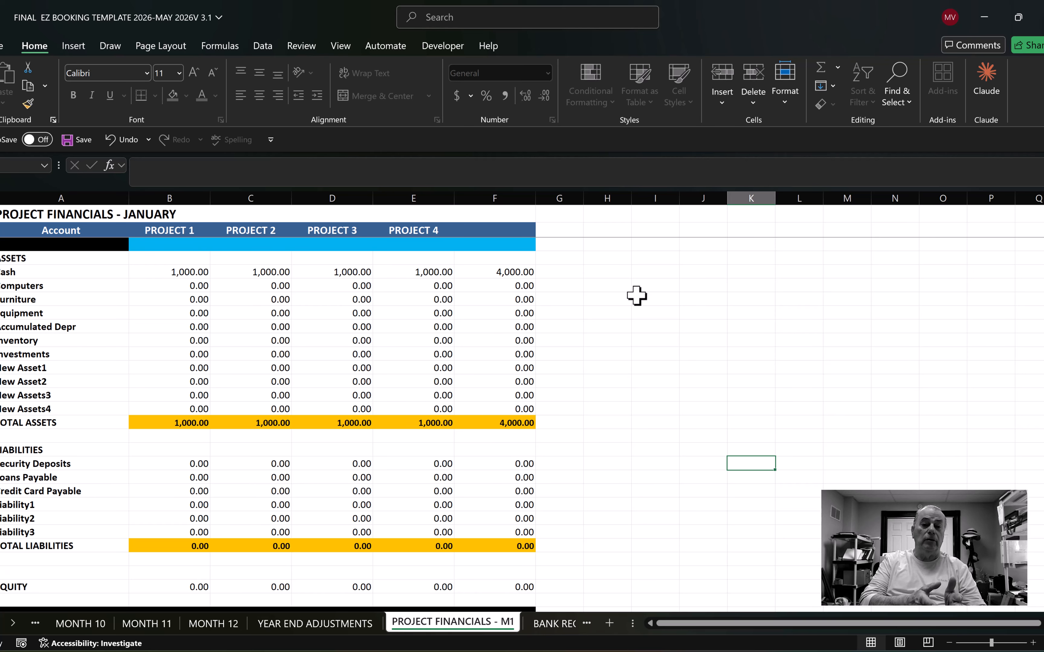
Examine the January project financials from assets through total expenses and net of revenue/expense for all four projects.
{"action": "scroll", "coordinate": [435, 408], "scroll_direction": "down", "scroll_amount": 13}
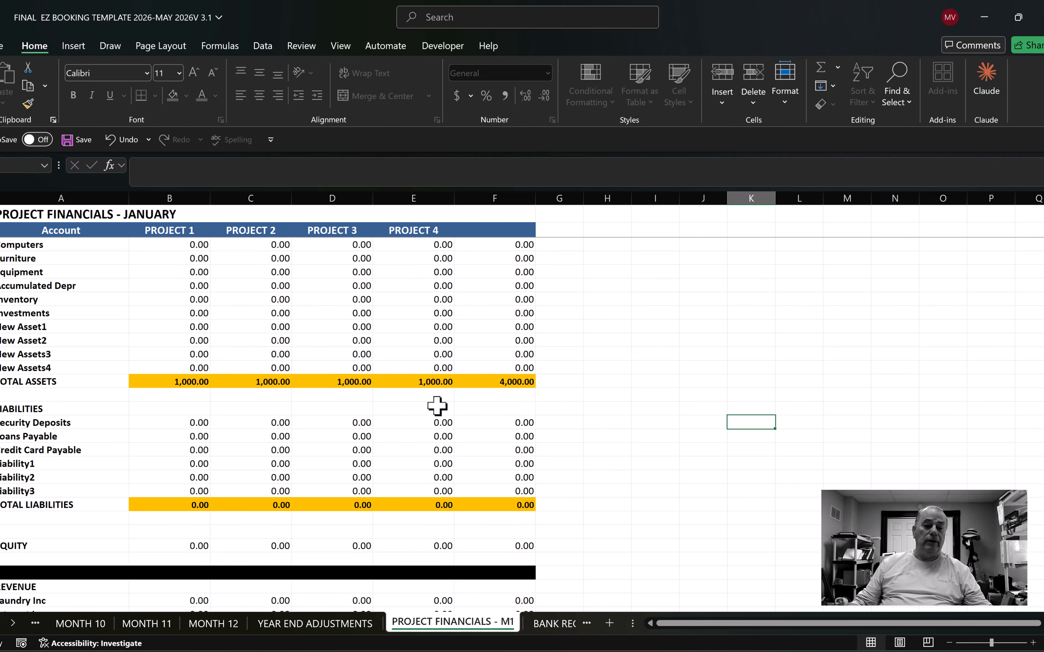
{"action": "scroll", "coordinate": [220, 507], "scroll_direction": "down", "scroll_amount": 4}
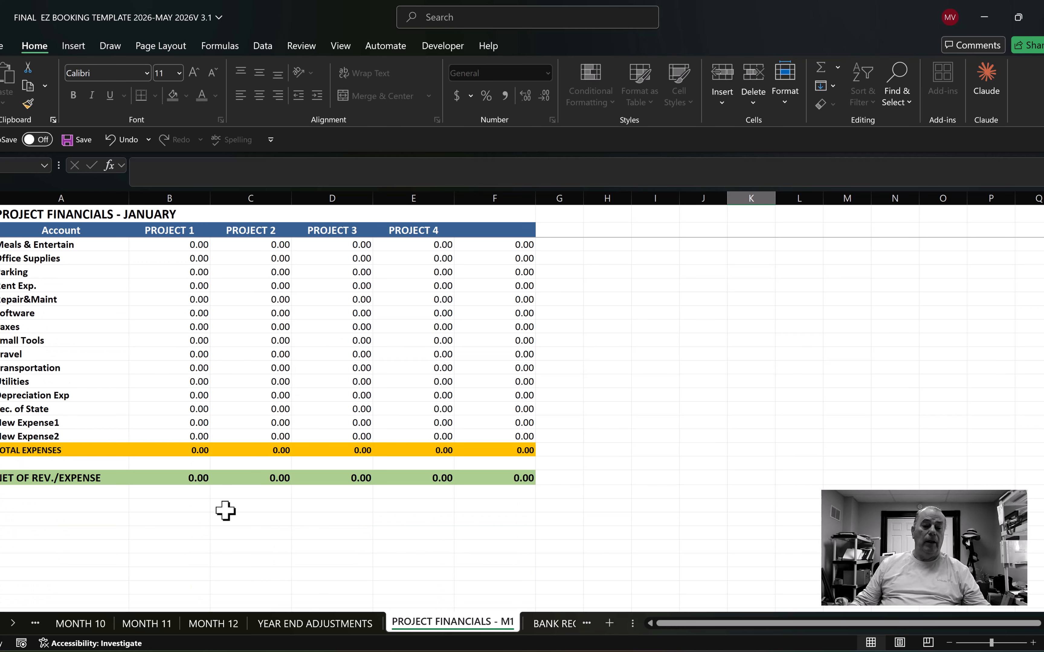
{"action": "scroll", "coordinate": [238, 510], "scroll_direction": "up", "scroll_amount": 12}
{"action": "scroll", "coordinate": [288, 478], "scroll_direction": "up", "scroll_amount": 5}
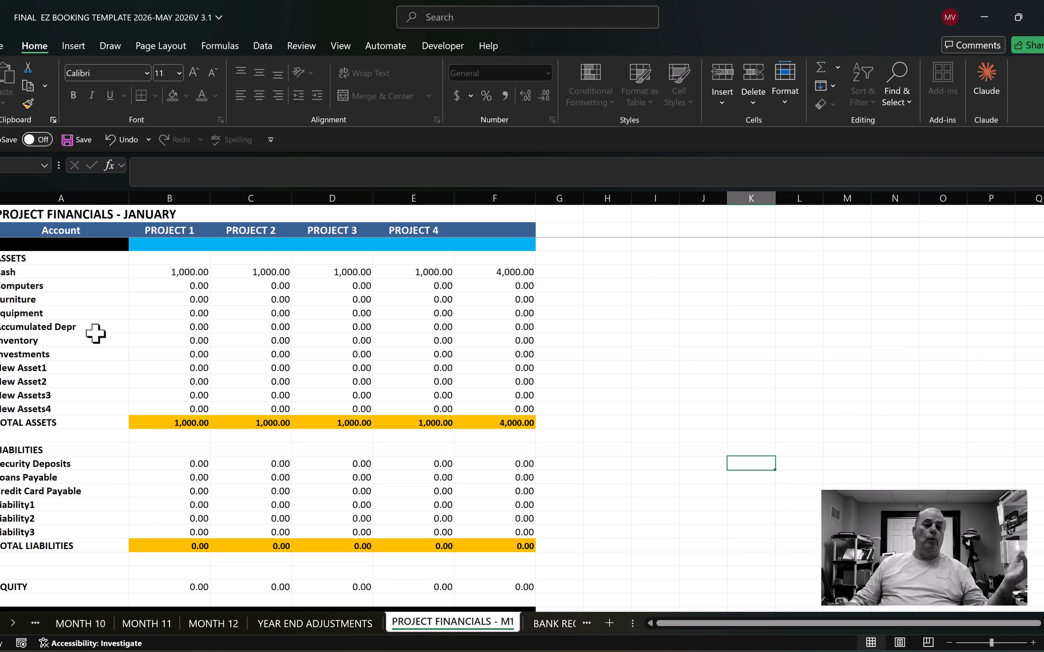
Return from the January project financials to the CHART OF ACCOUNTS sheet to review the member and project codes.
{"action": "scroll", "coordinate": [87, 505], "scroll_direction": "down", "scroll_amount": 1}
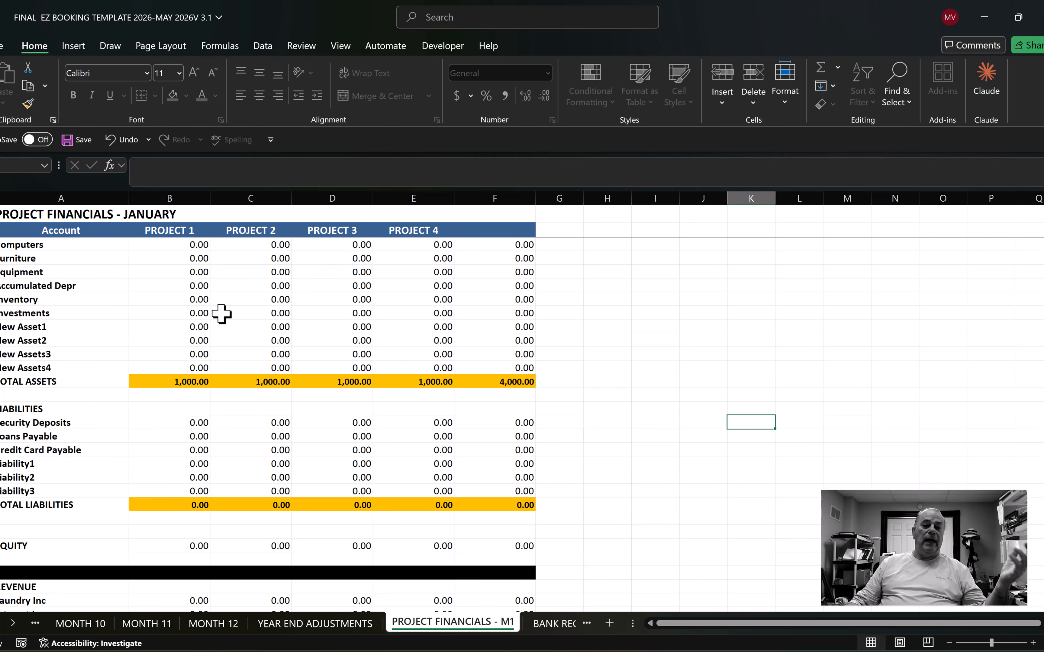
{"action": "scroll", "coordinate": [328, 389], "scroll_direction": "up", "scroll_amount": 1}
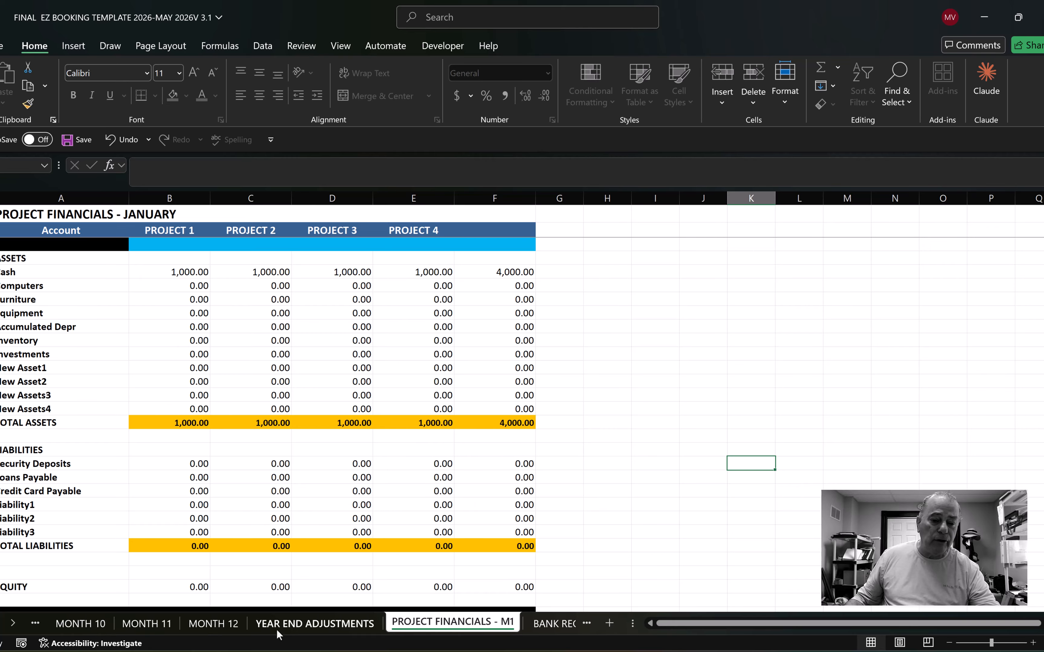
{"action": "left_click", "coordinate": [0, 623]}
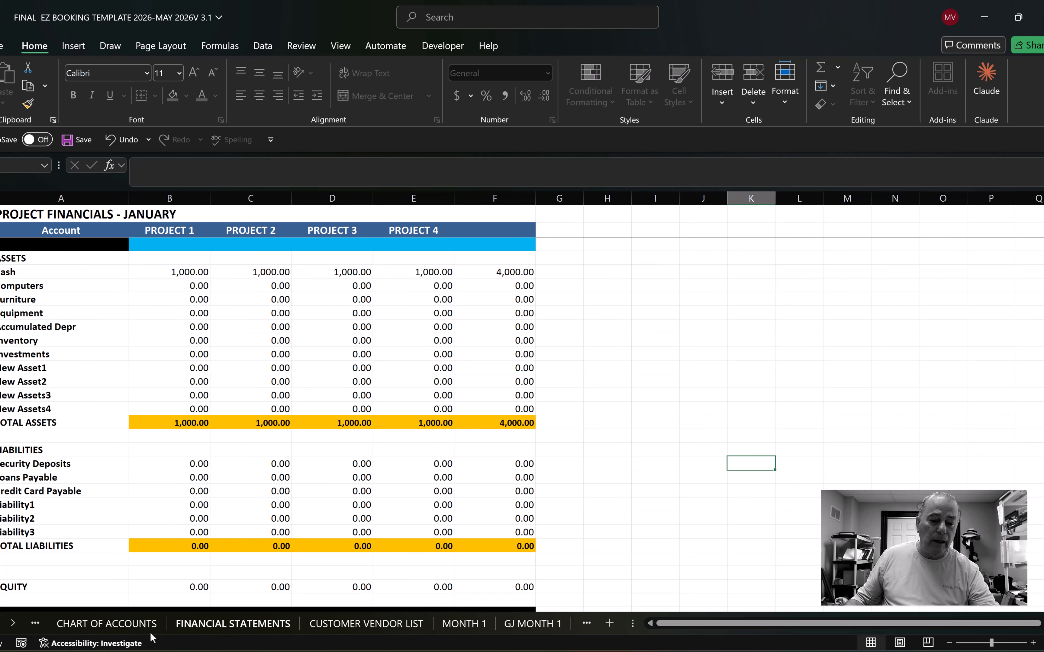
{"action": "left_click", "coordinate": [114, 624]}
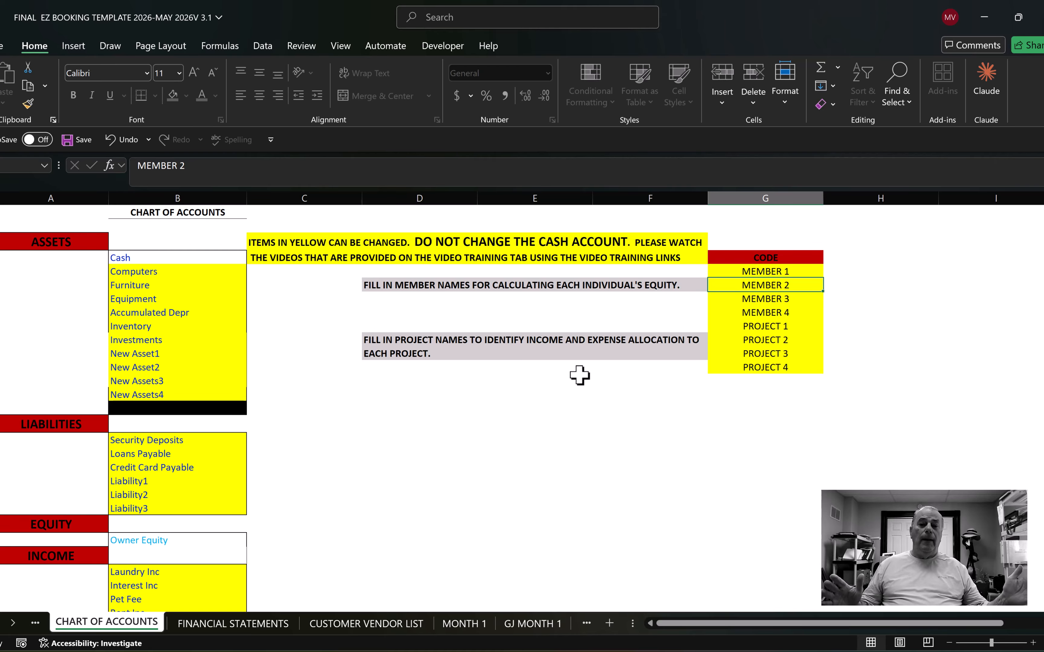
Review the coded entries on the MONTH 1 sheet and the general journal entries on the GJ MONTH 1 sheet.
{"action": "left_click", "coordinate": [465, 623]}
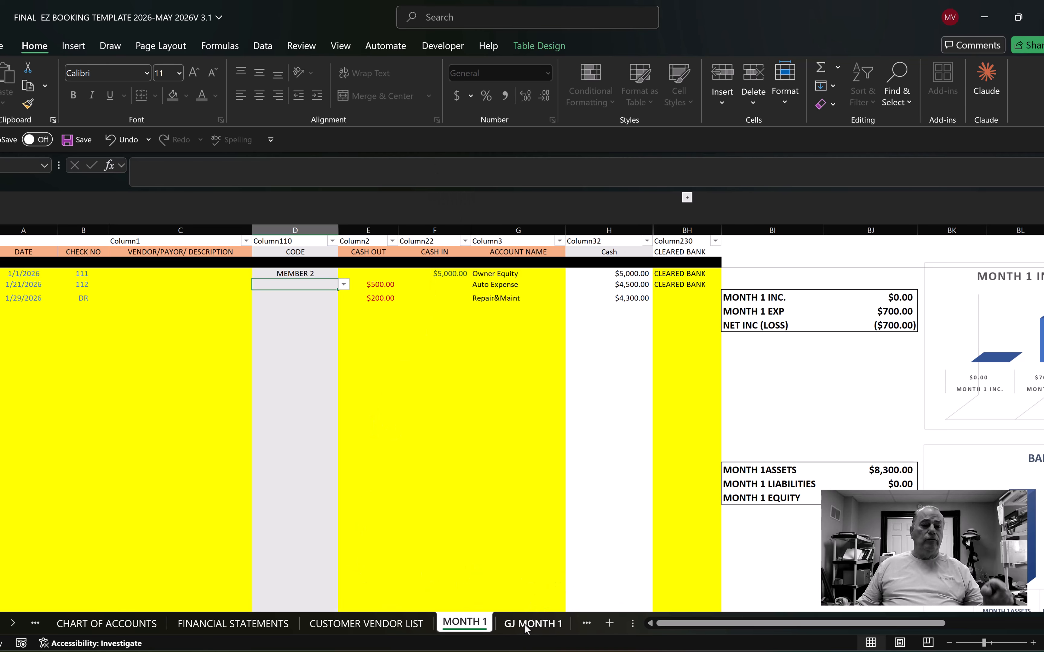
{"action": "left_click", "coordinate": [534, 624]}
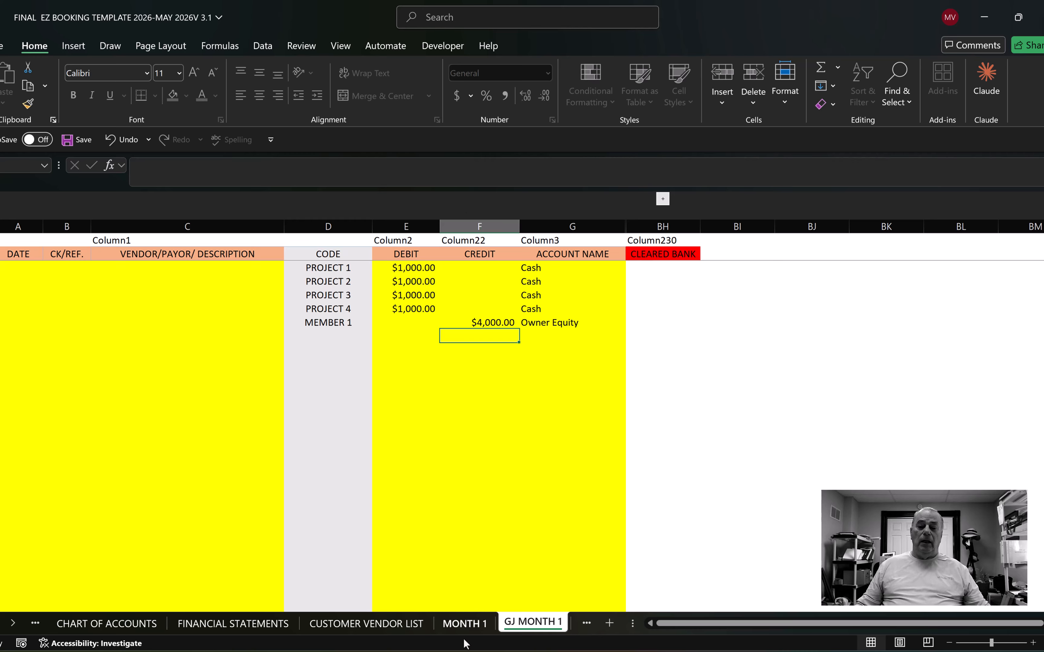
Open the CUSTOMER VENDOR LIST sheet and look at its sheet options, including Unhide, without applying any.
{"action": "right_click", "coordinate": [385, 625]}
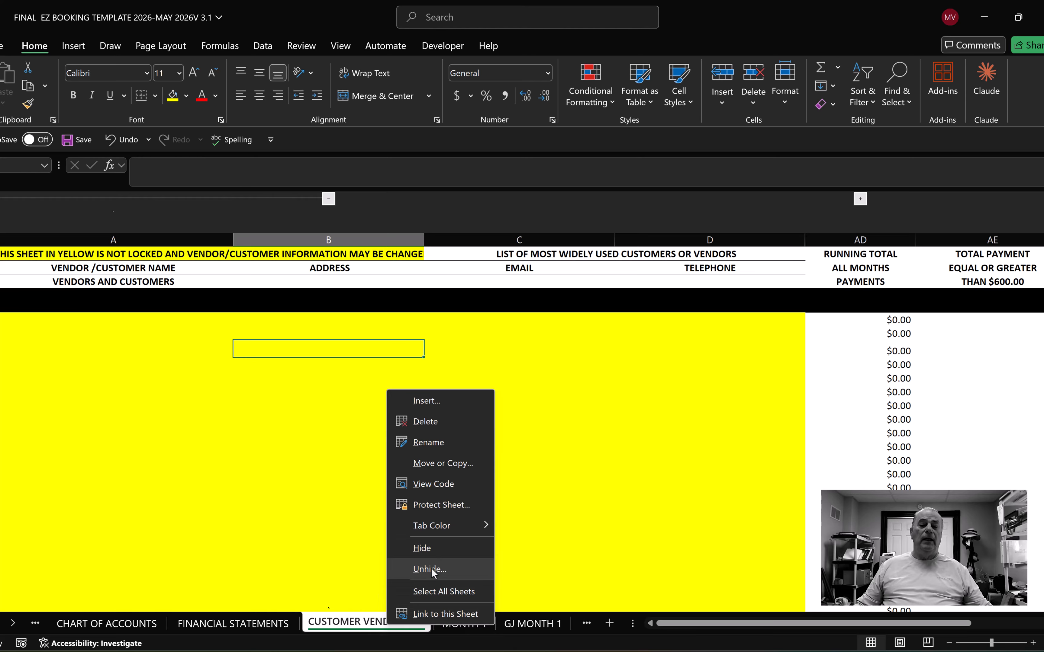
{"action": "left_click", "coordinate": [315, 534]}
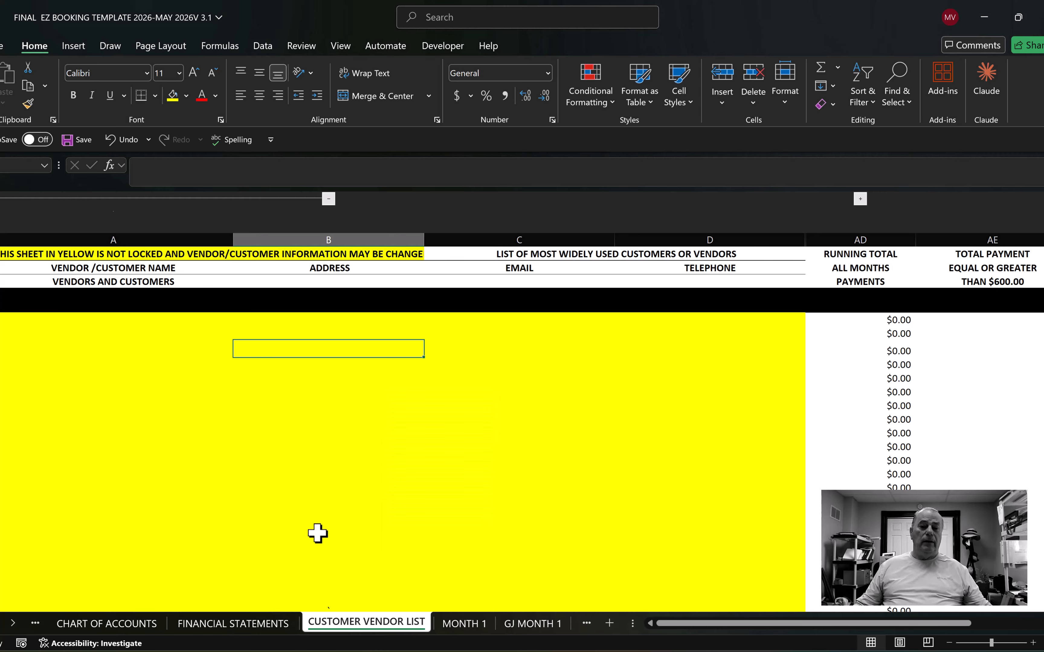